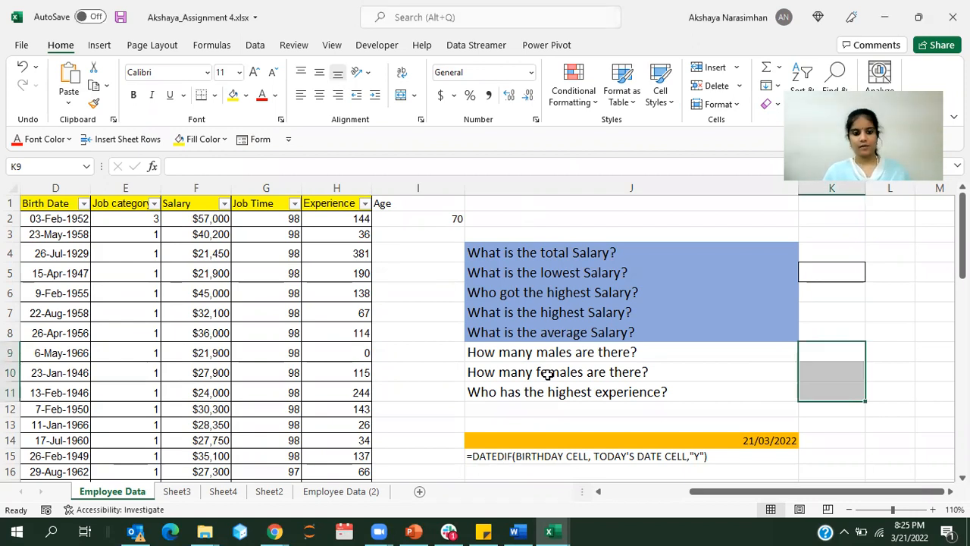
# Step: Examine the employee table's columns, including Gender, Salary, Job Time and Experience
pyautogui.click(433, 368)
pyautogui.hscroll(-3, 432, 367)
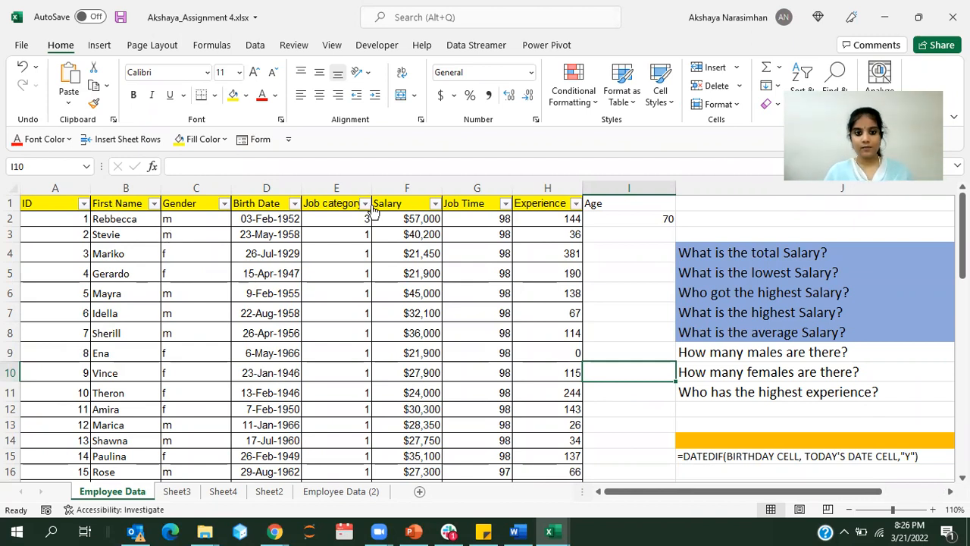
pyautogui.click(389, 367)
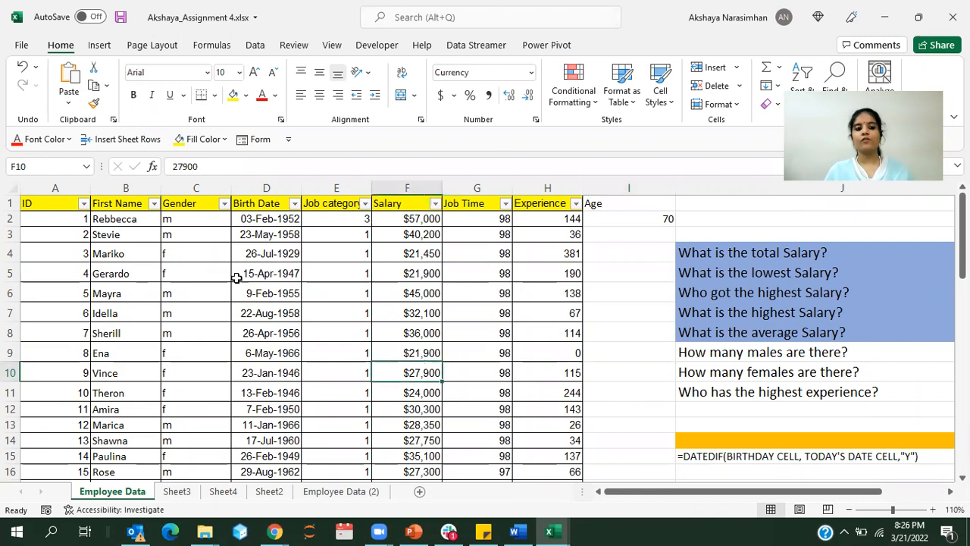
pyautogui.click(194, 247)
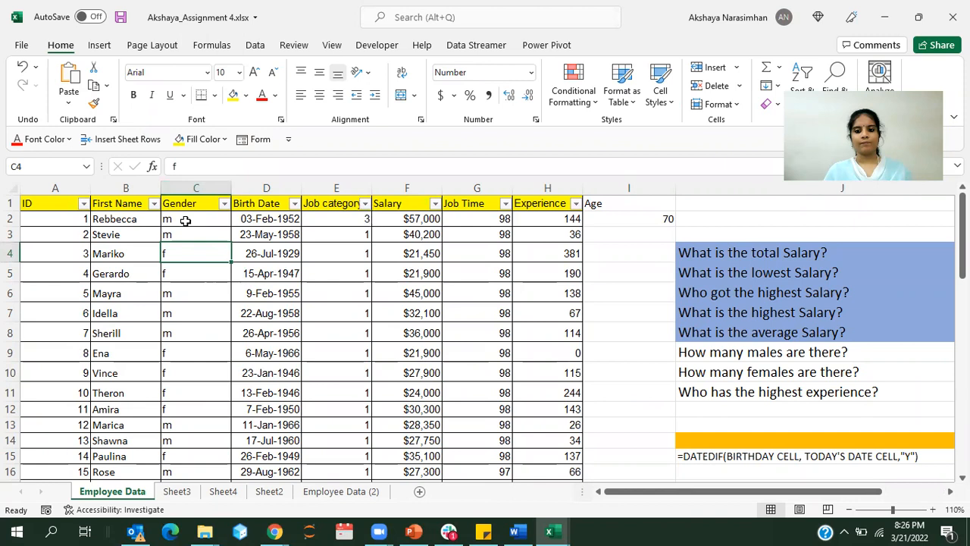
pyautogui.click(398, 201)
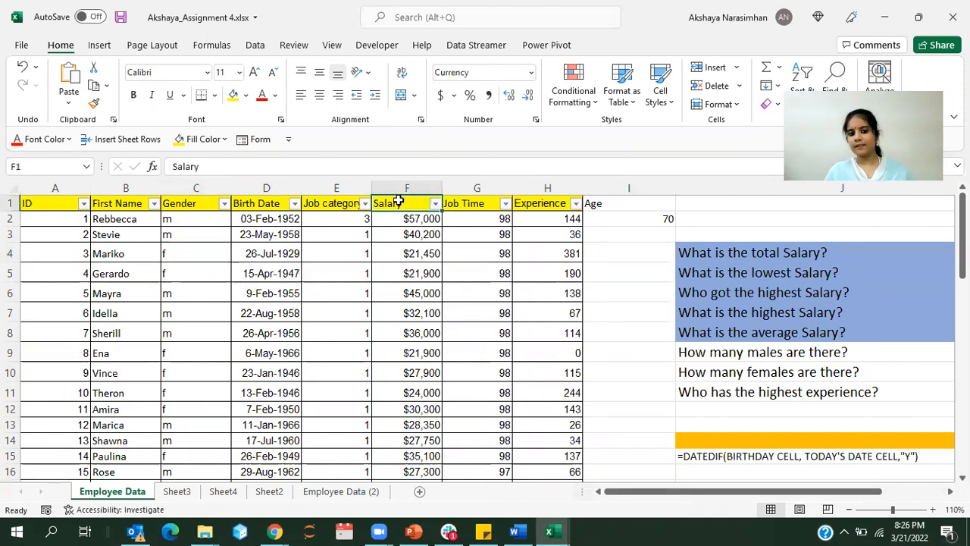
pyautogui.moveTo(398, 221); pyautogui.dragTo(421, 320)
pyautogui.click(420, 352)
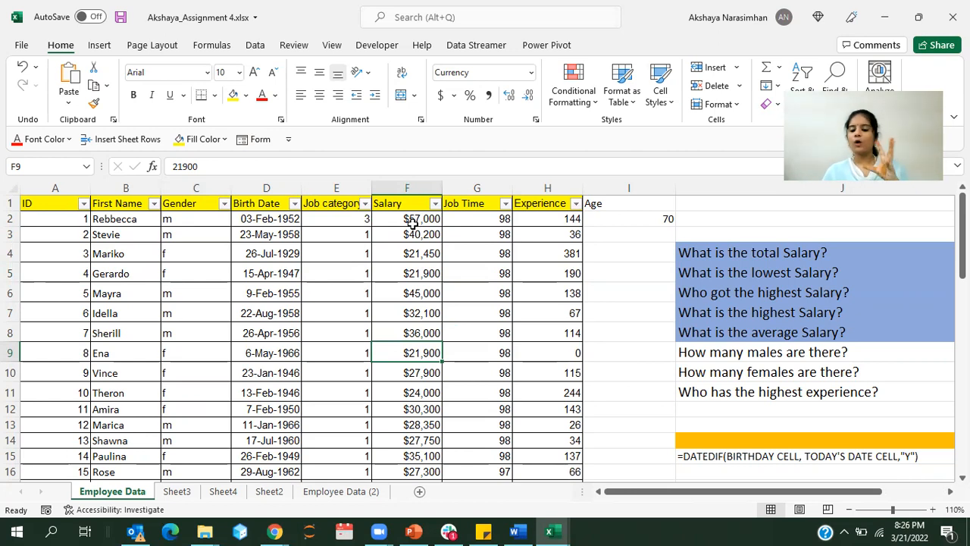
pyautogui.click(483, 235)
pyautogui.click(552, 244)
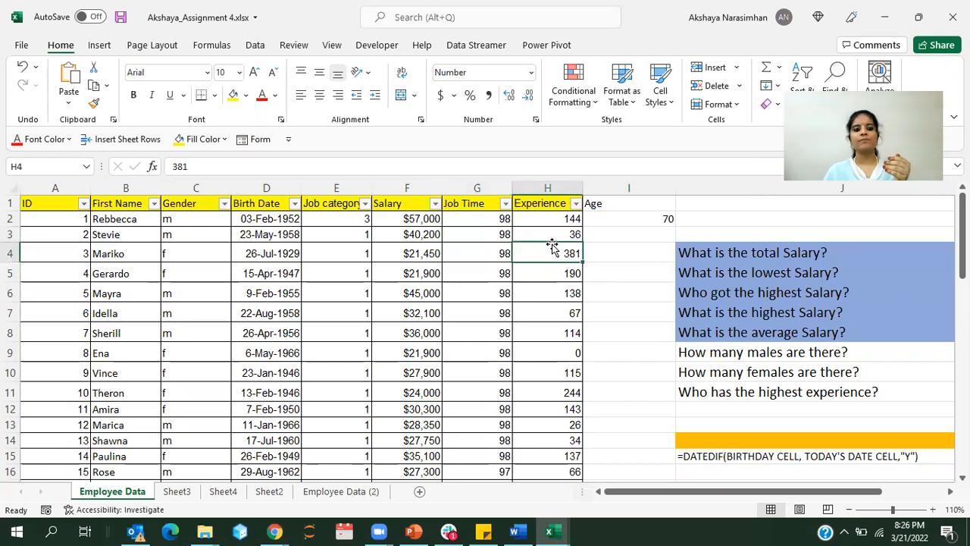
pyautogui.click(210, 262)
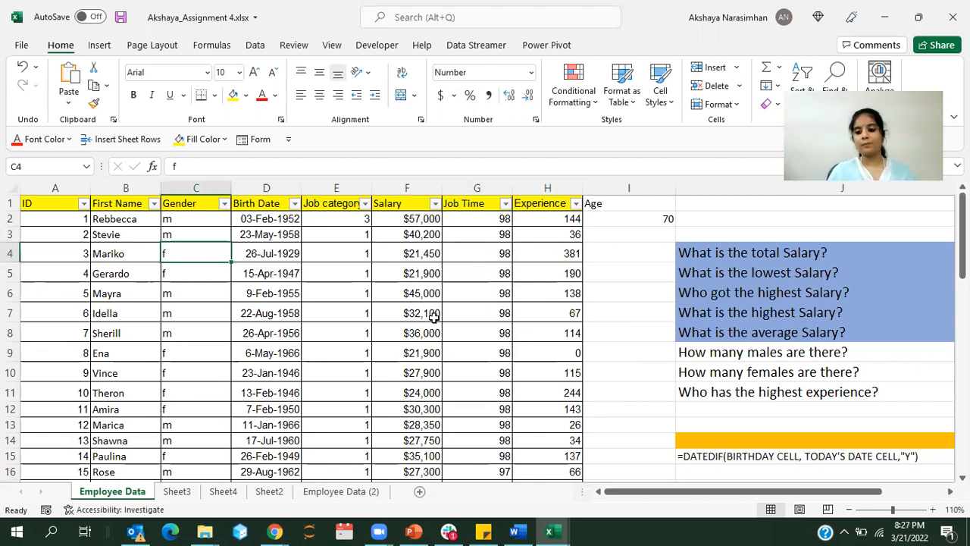
# Step: Review the questions in column J about salaries, number of males and females, and highest experience
pyautogui.click(718, 352)
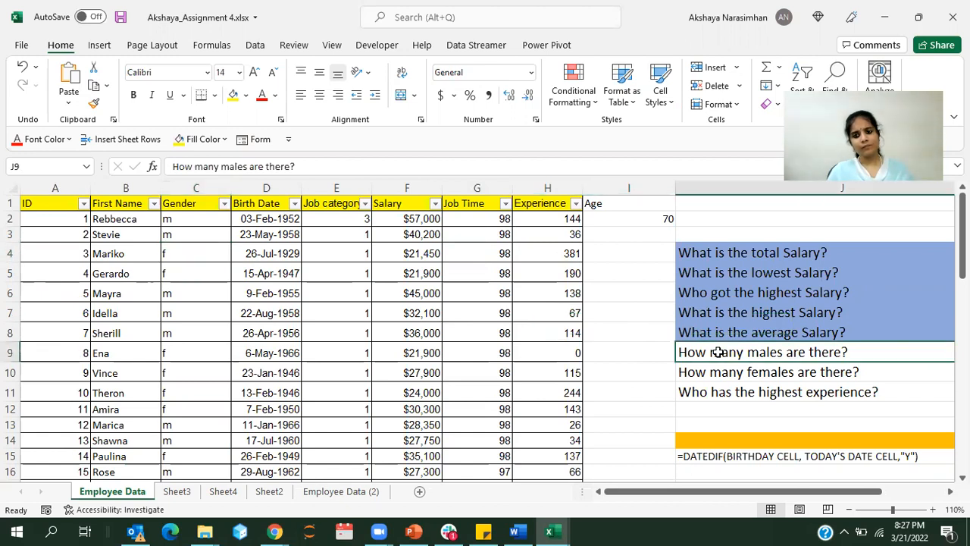
pyautogui.click(754, 249)
pyautogui.click(754, 269)
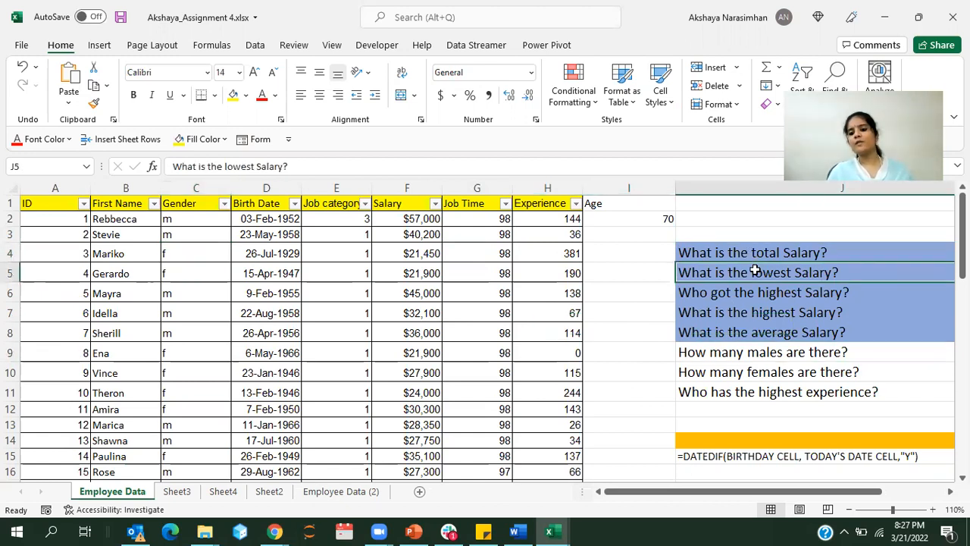
pyautogui.click(755, 297)
pyautogui.click(534, 366)
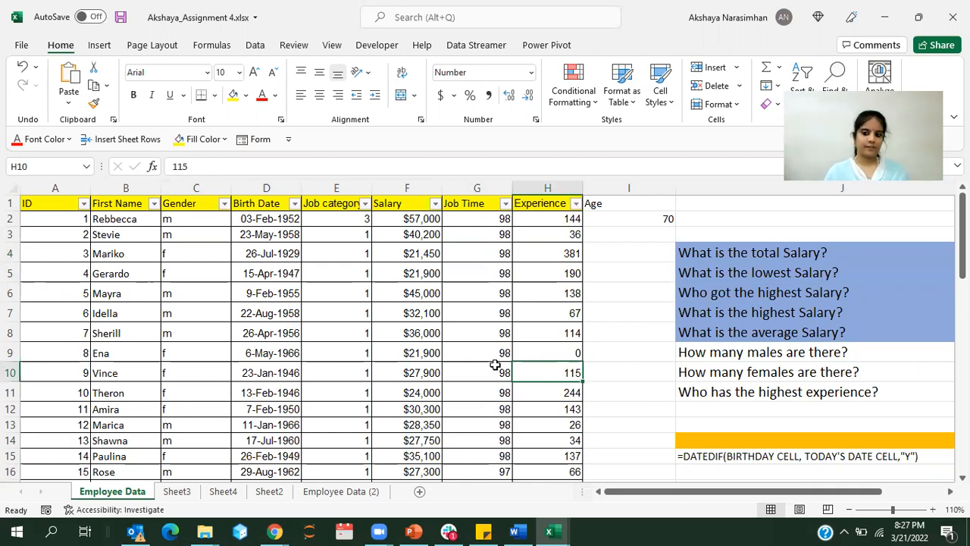
pyautogui.hscroll(1, 494, 366)
pyautogui.hscroll(6, 494, 366)
pyautogui.hscroll(-4, 494, 368)
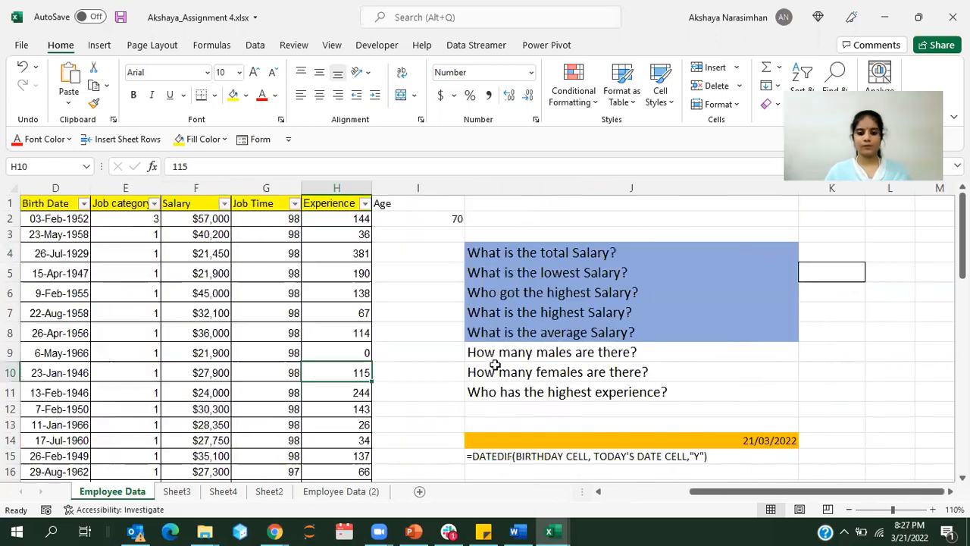
# Step: Answer the question about the number of males in K9 with COUNTIF over C2:C51 and the criterion "m"
pyautogui.click(815, 373)
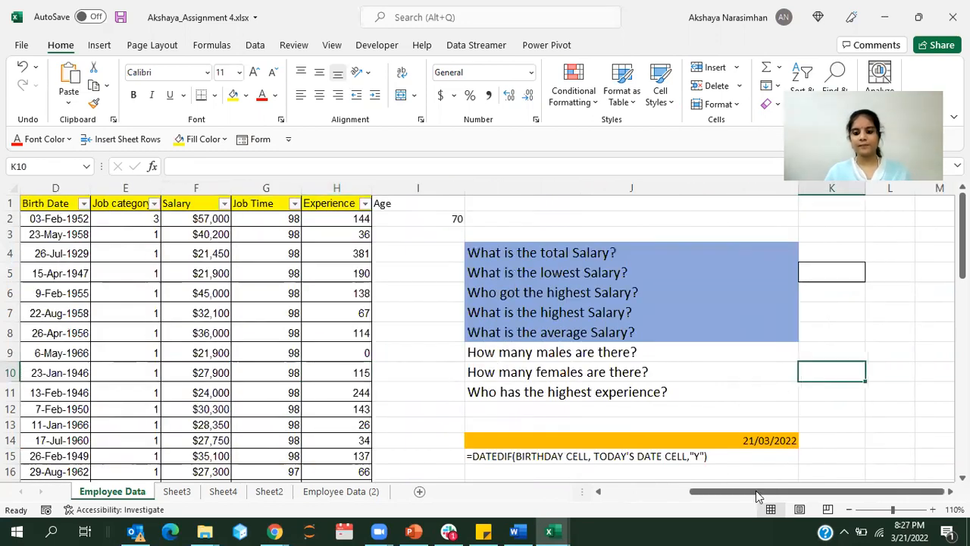
pyautogui.click(850, 509)
pyautogui.click(850, 510)
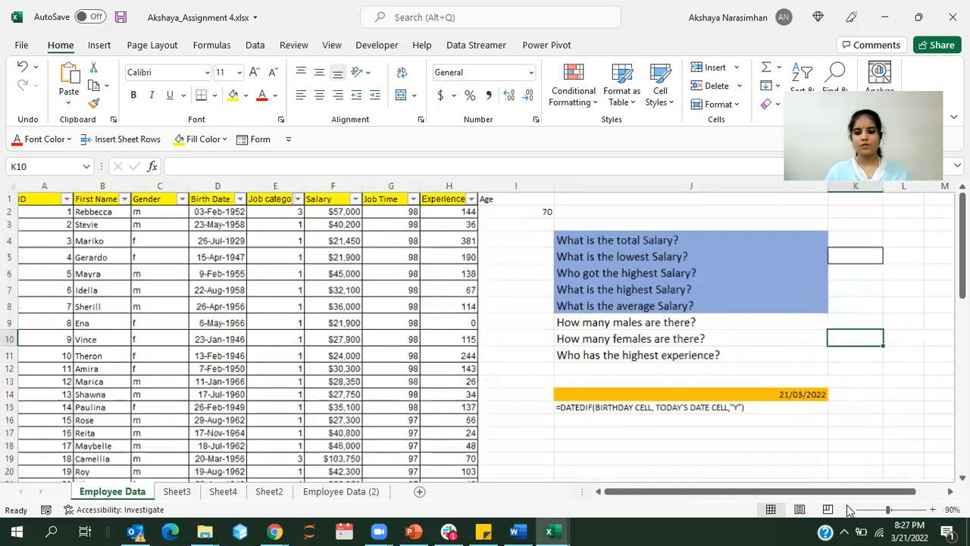
pyautogui.click(791, 382)
pyautogui.click(843, 321)
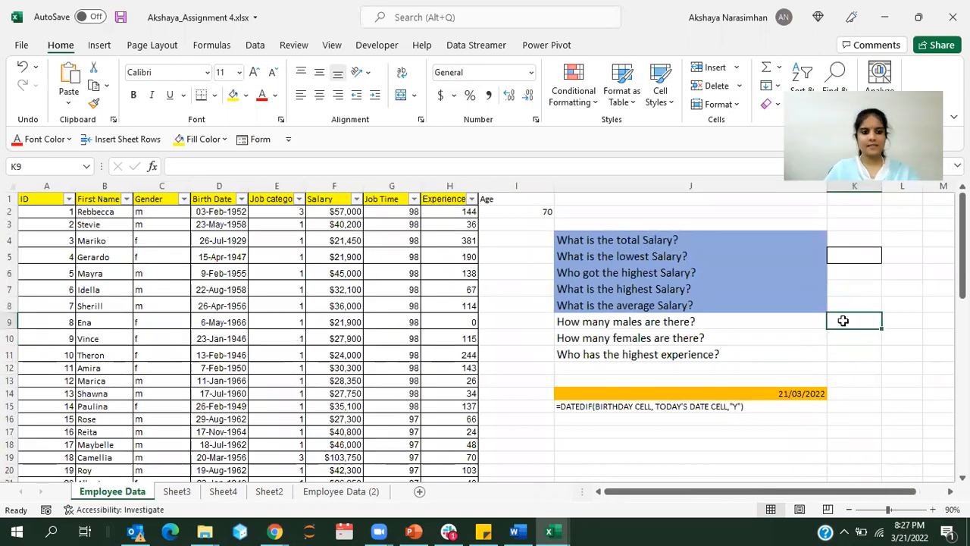
pyautogui.write('=')
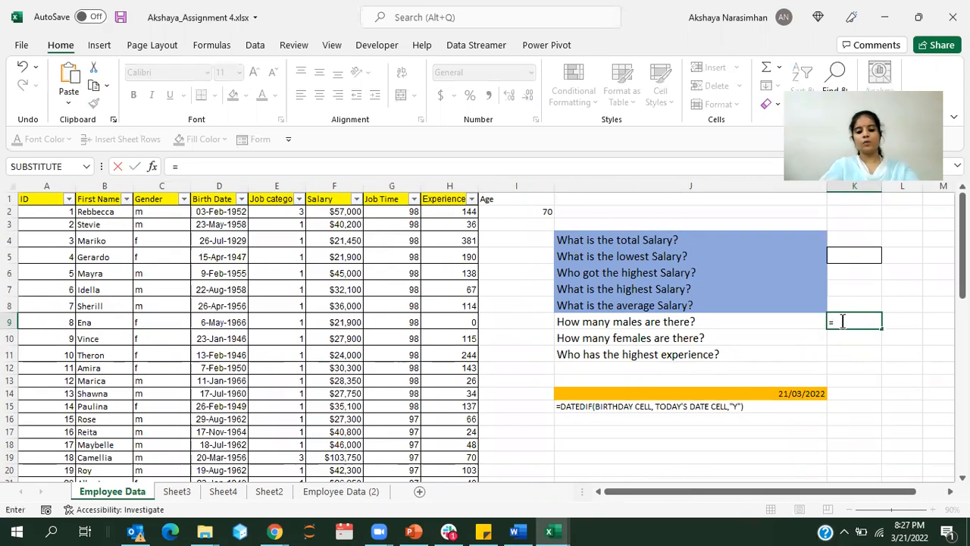
pyautogui.write('co')
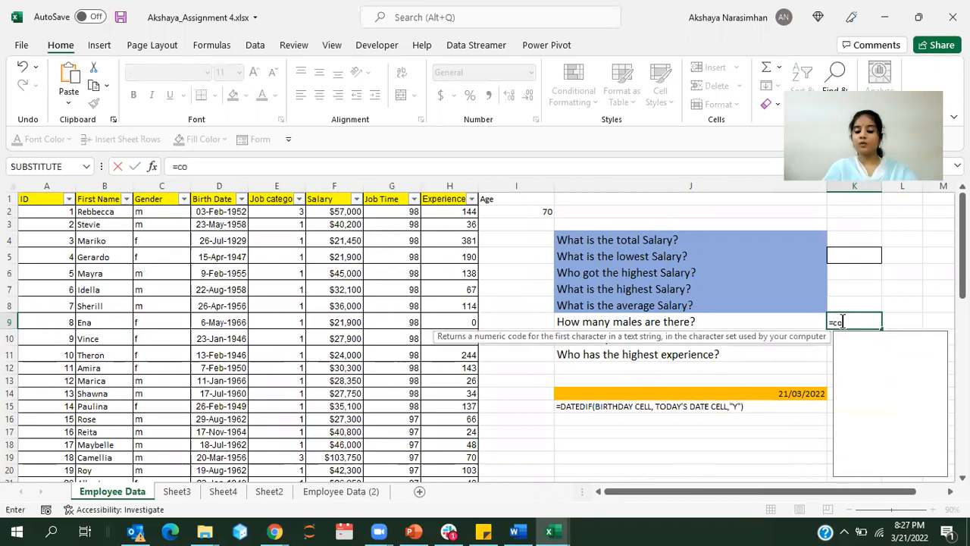
pyautogui.write('unti')
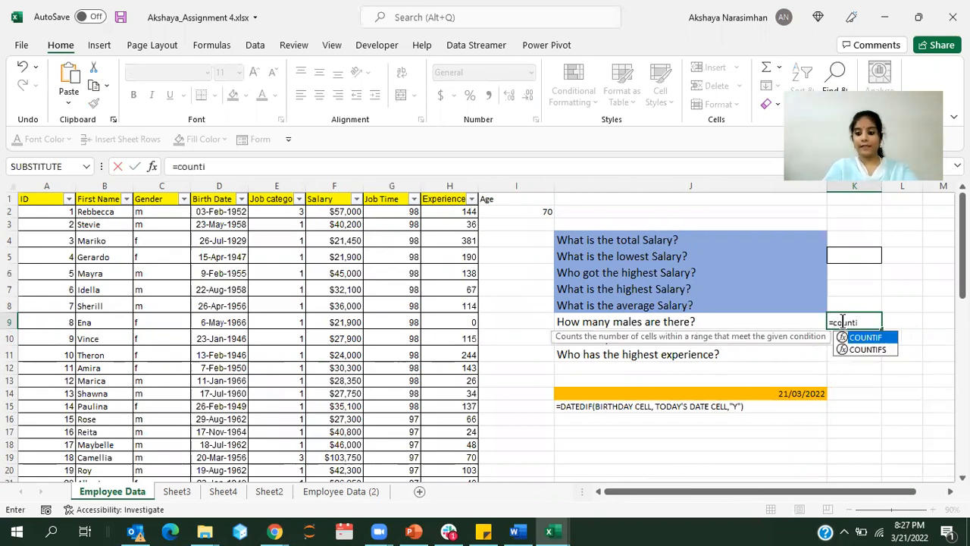
pyautogui.write('f(')
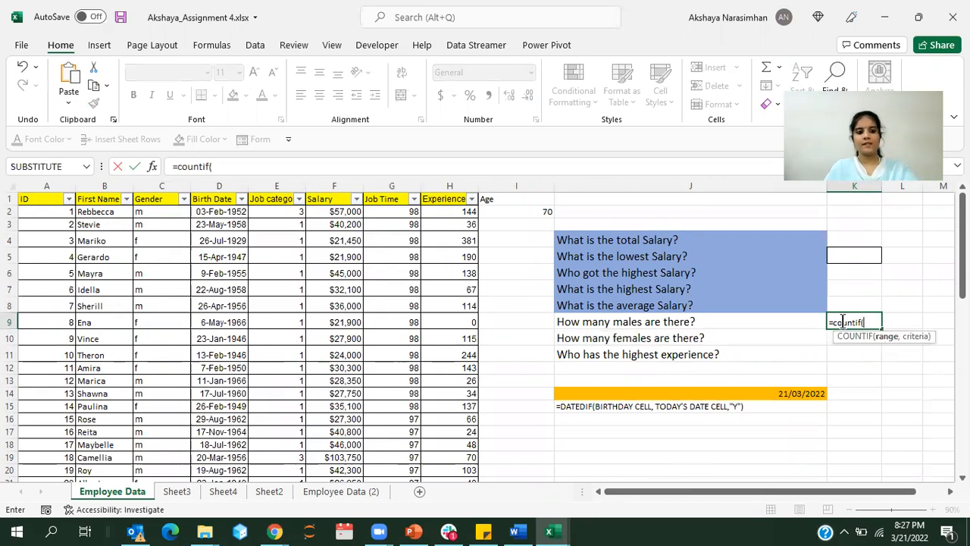
pyautogui.click(150, 211)
pyautogui.moveTo(150, 211); pyautogui.dragTo(155, 411)
pyautogui.write(',"m")')
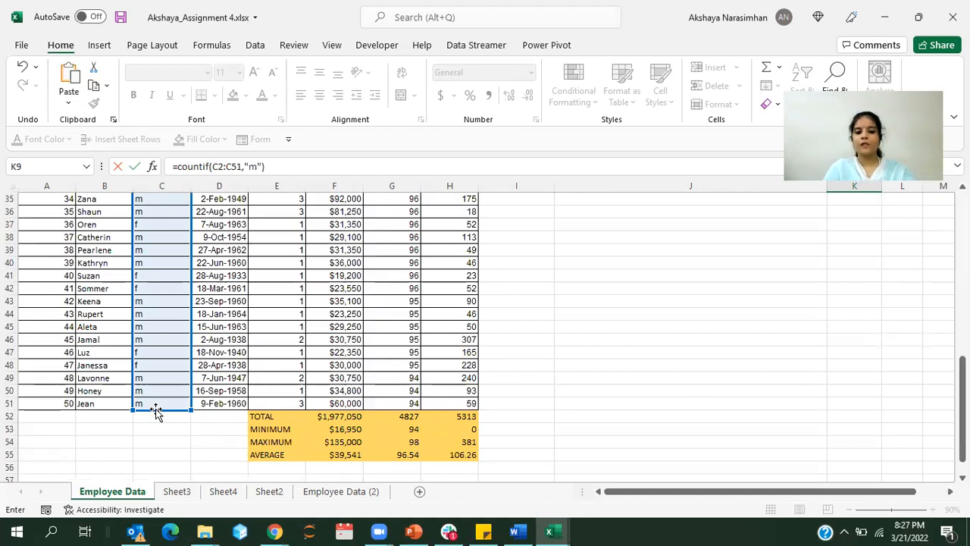
pyautogui.press('Return')
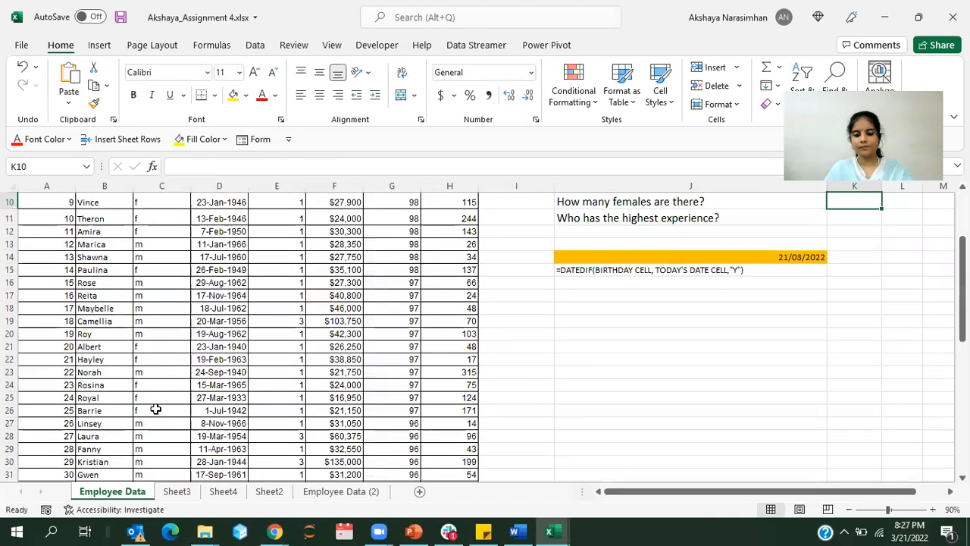
# Step: Enter a COUNTIF formula for females in K10 over C2:C51, with the criterion f written without quotation marks
pyautogui.scroll(3, 697, 370)
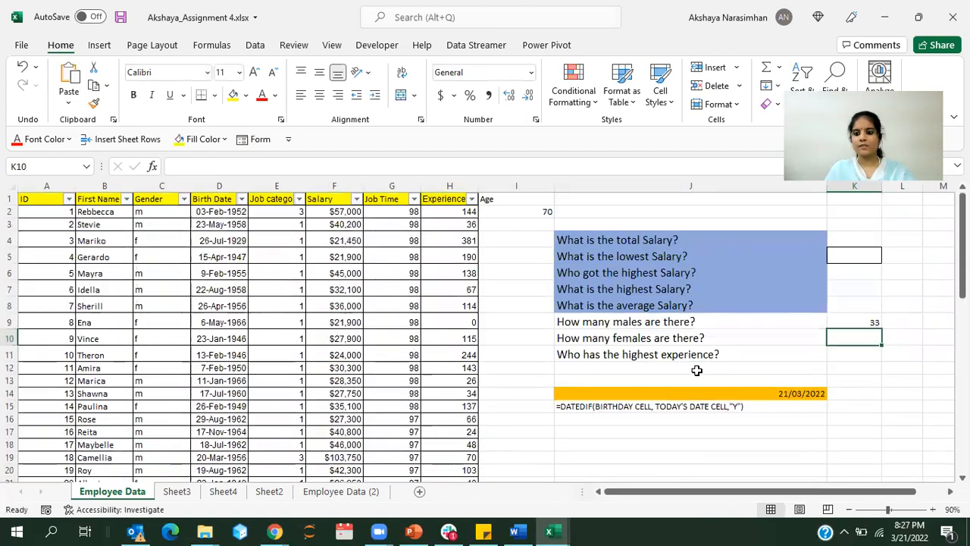
pyautogui.write('=cout')
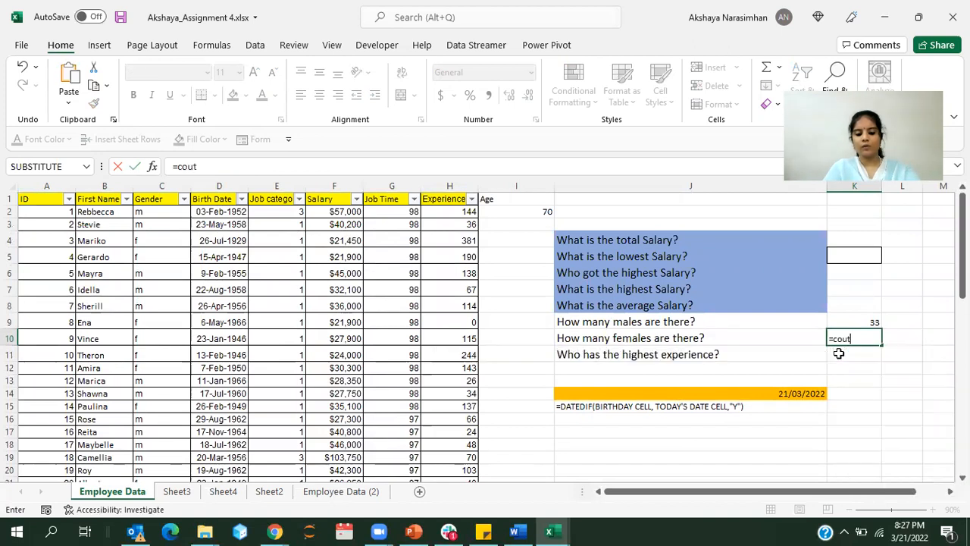
pyautogui.press('BackSpace')
pyautogui.write('ntif(')
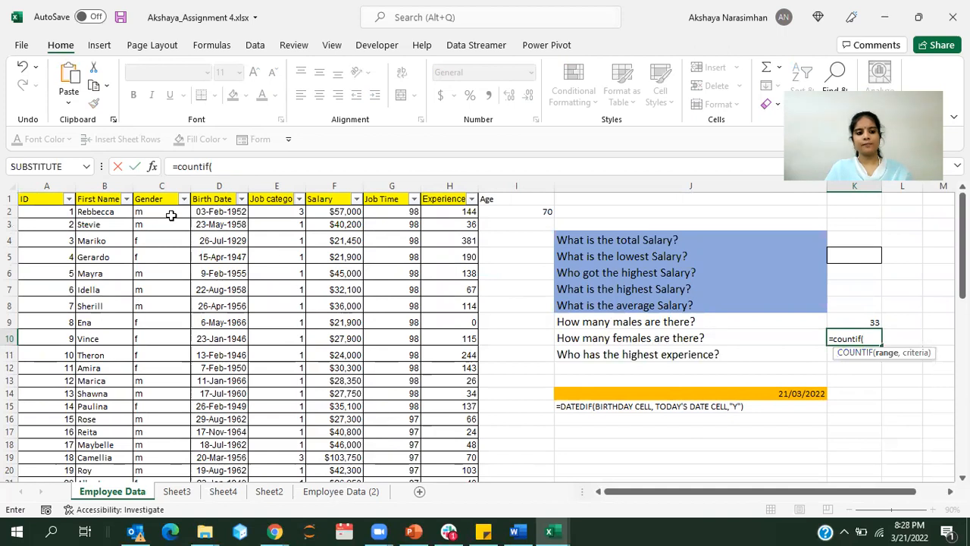
pyautogui.moveTo(166, 214); pyautogui.dragTo(156, 400)
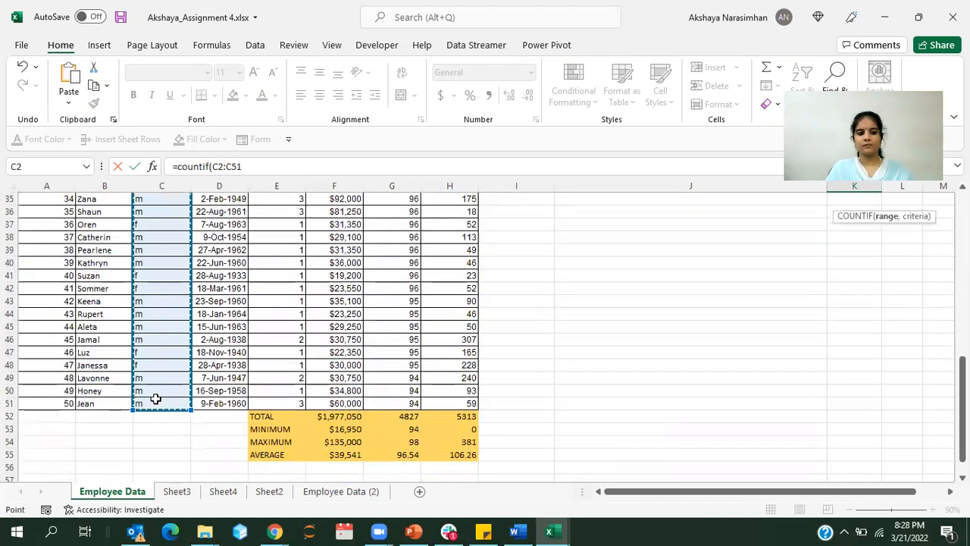
pyautogui.write(',"')
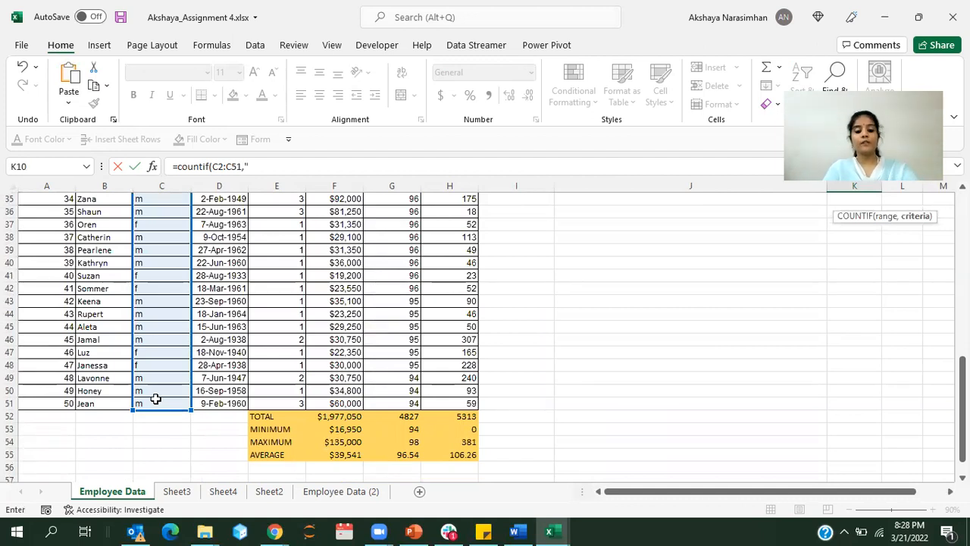
pyautogui.write('f')
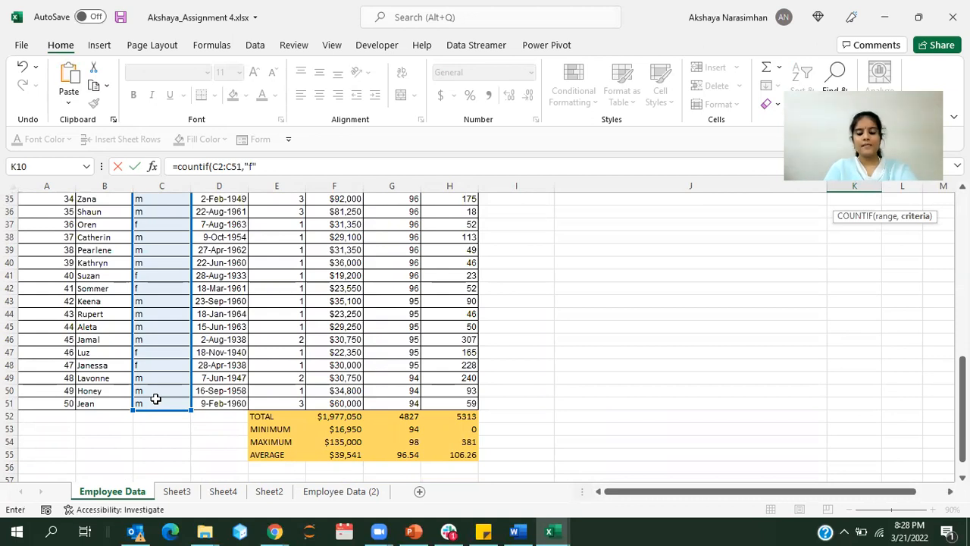
pyautogui.press('BackSpace')
pyautogui.press('BackSpace')
pyautogui.press('BackSpace')
pyautogui.write(',f)')
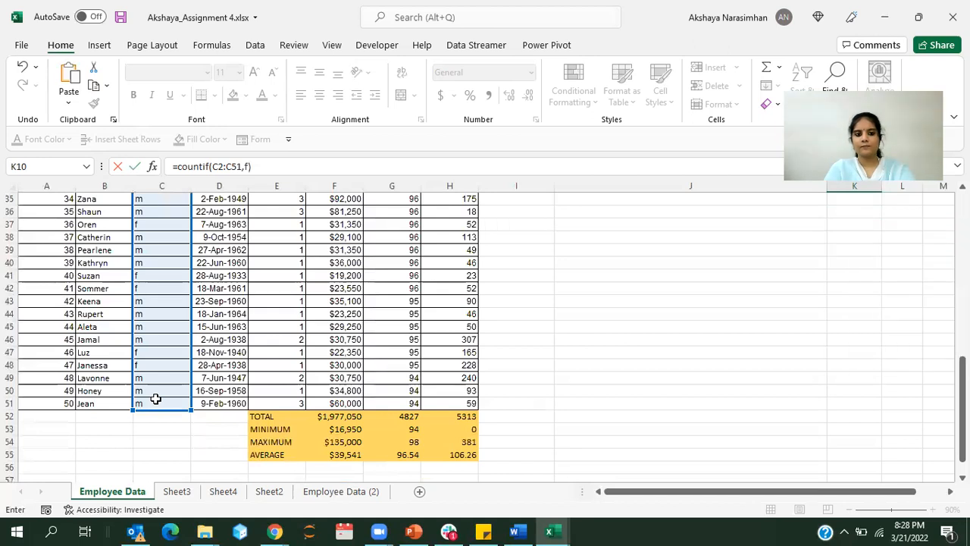
pyautogui.press('Return')
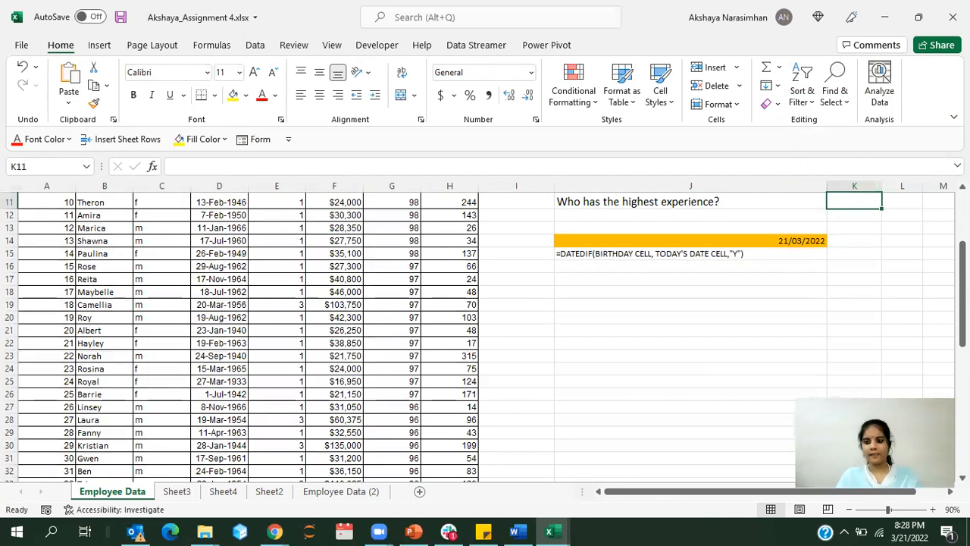
# Step: Correct the formula in K10 by enclosing the criterion f in quotation marks
pyautogui.scroll(2, 874, 286)
pyautogui.click(873, 284)
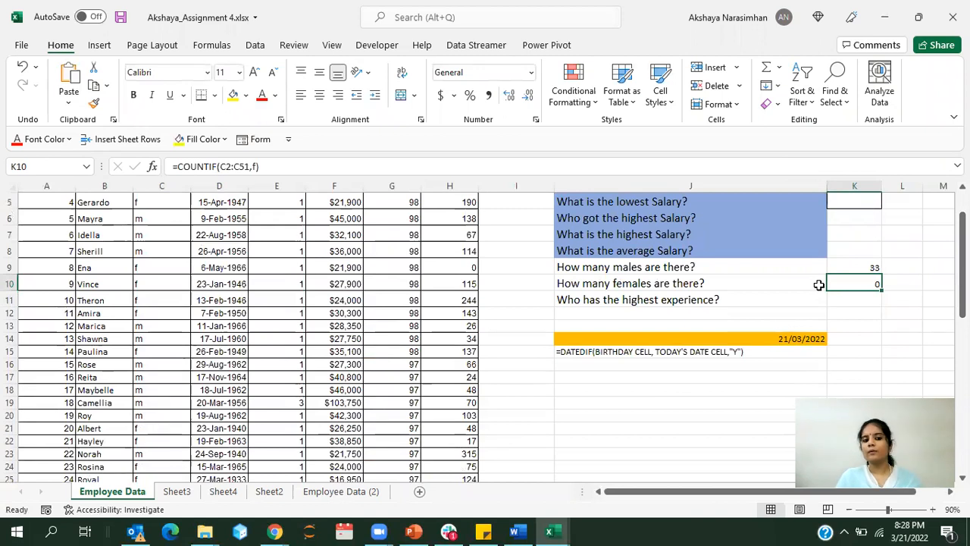
pyautogui.click(255, 167)
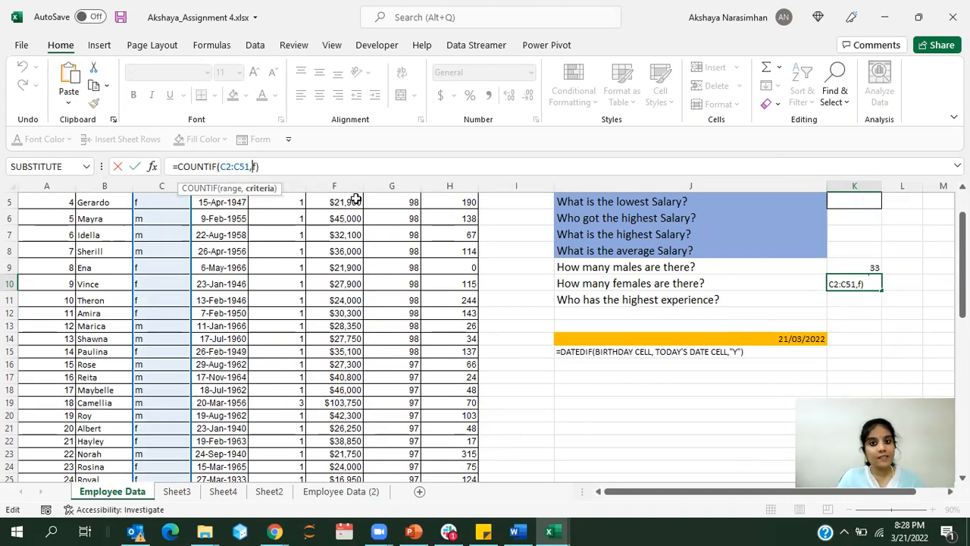
pyautogui.write('"Y')
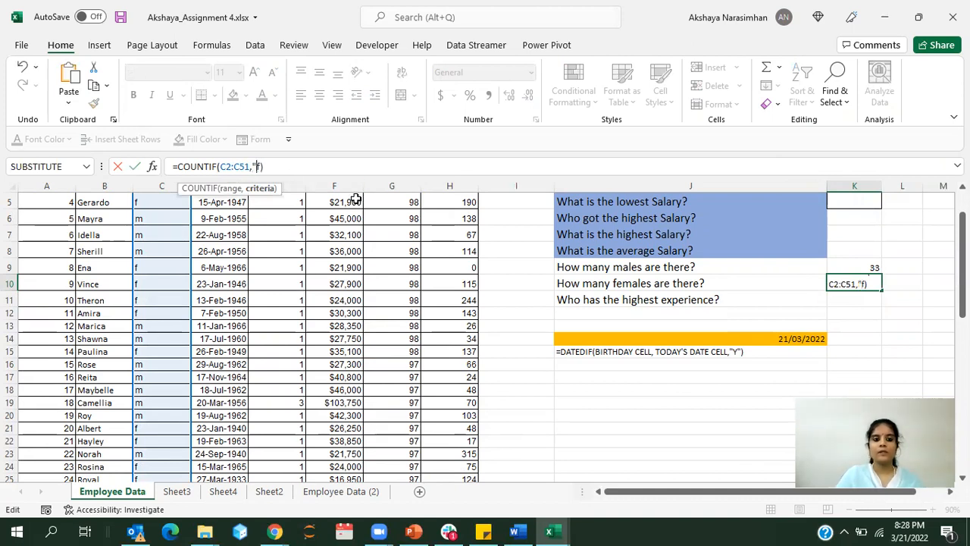
pyautogui.write('")')
pyautogui.press('Return')
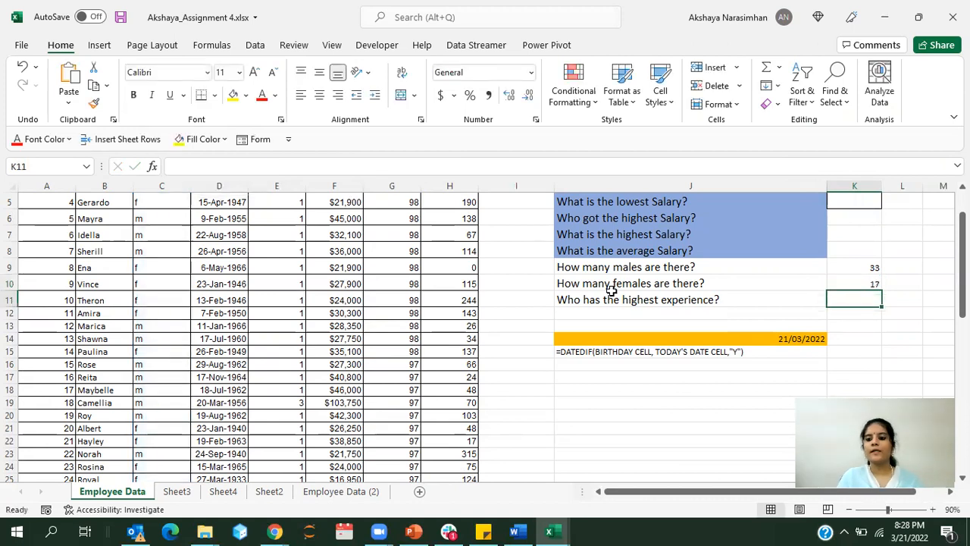
# Step: Check the females formula in K10 and examine the filter values available for the Gender column
pyautogui.click(831, 285)
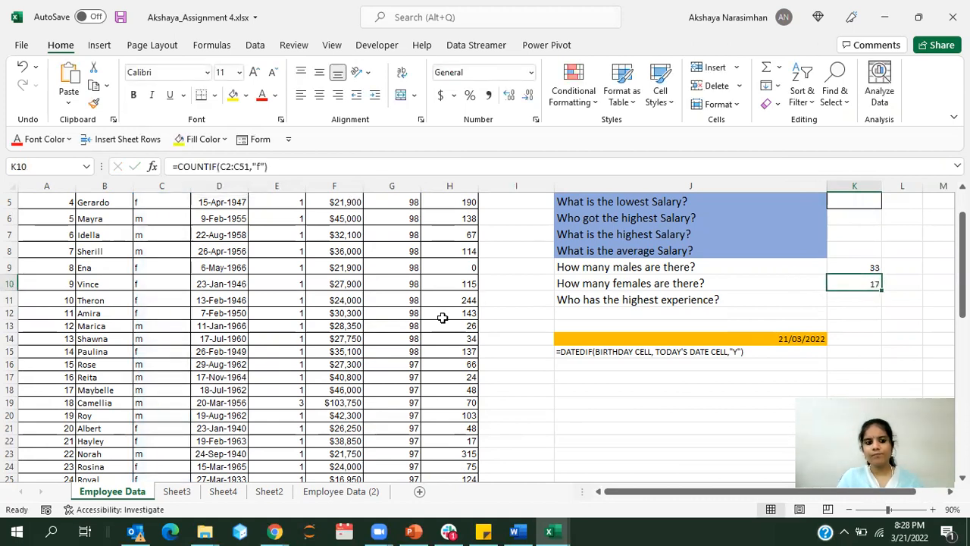
pyautogui.click(185, 270)
pyautogui.scroll(1, 185, 273)
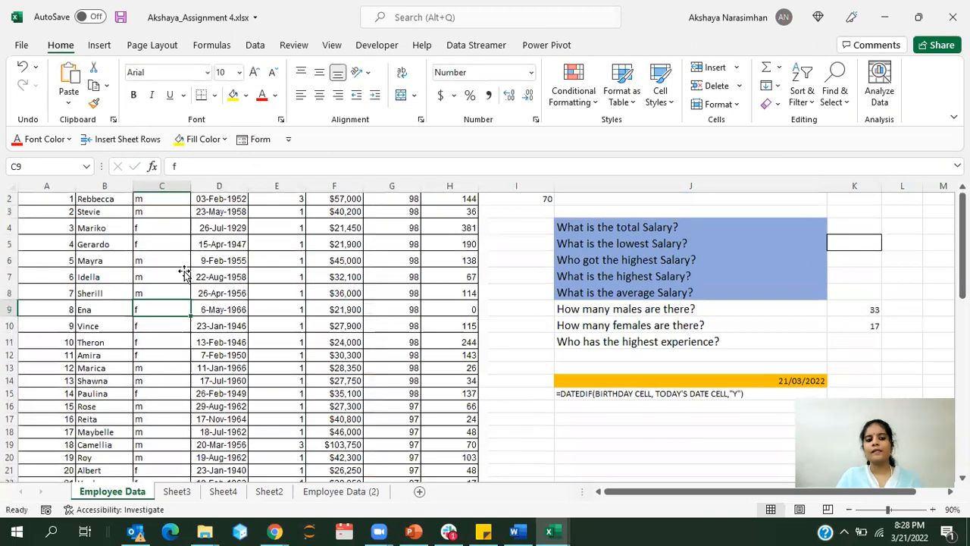
pyautogui.scroll(1, 185, 272)
pyautogui.click(184, 199)
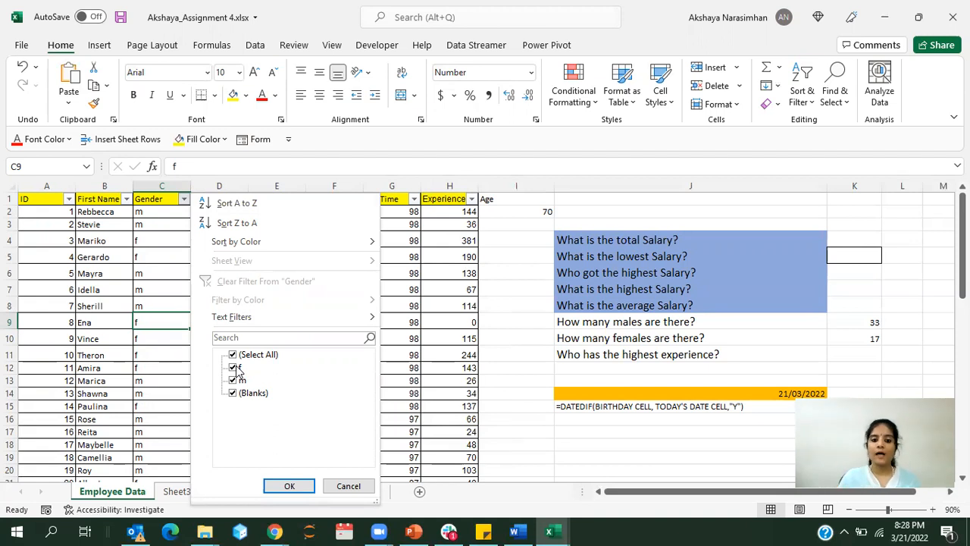
pyautogui.click(635, 446)
pyautogui.click(635, 447)
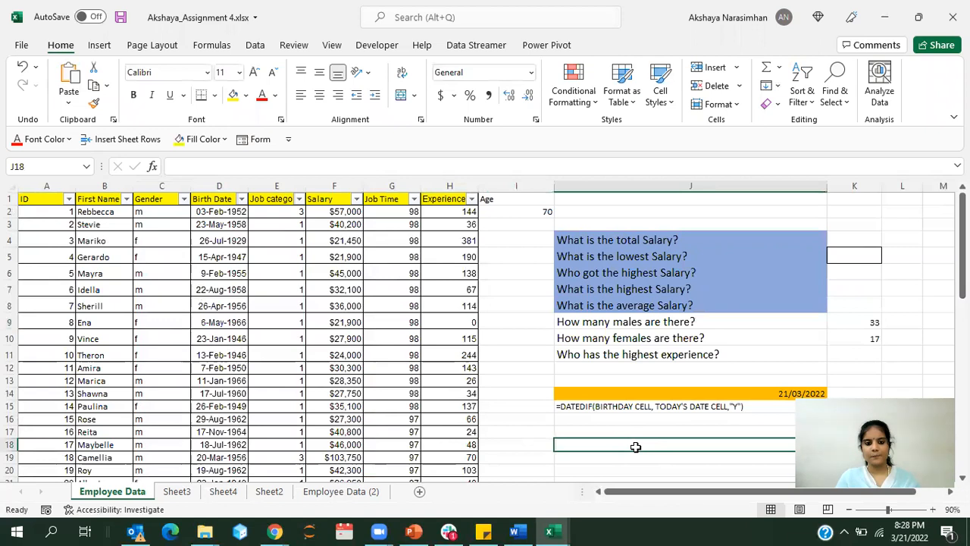
# Step: Review the DATEDIF syntax note in J15 for calculating an age from a birthday and today's date
pyautogui.click(525, 324)
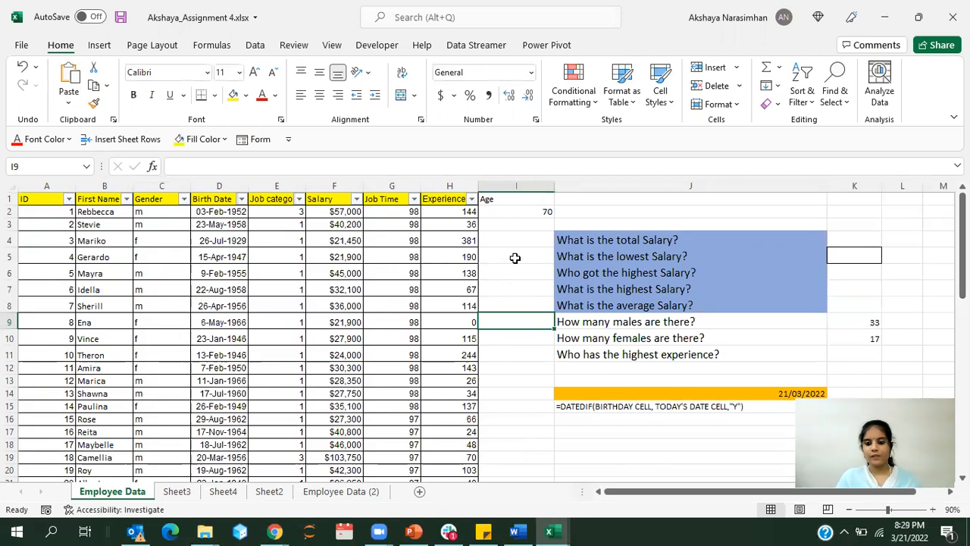
pyautogui.click(597, 210)
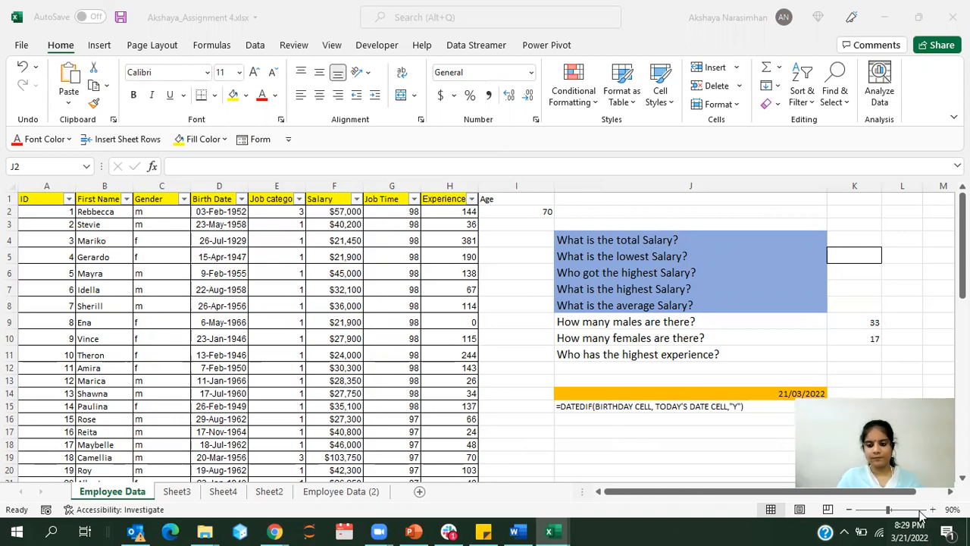
pyautogui.click(611, 407)
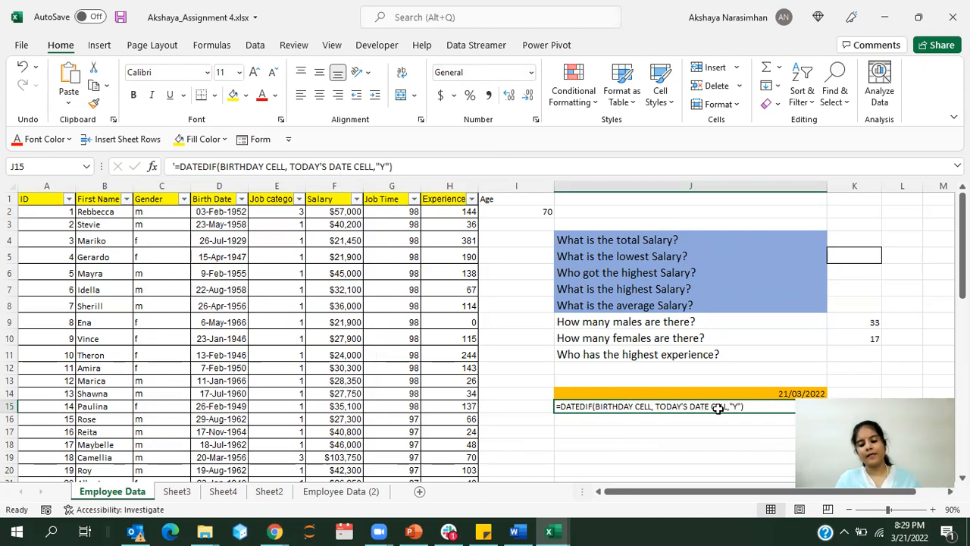
# Step: Enter the current date in J17 with the formula =TODAY()
pyautogui.click(685, 428)
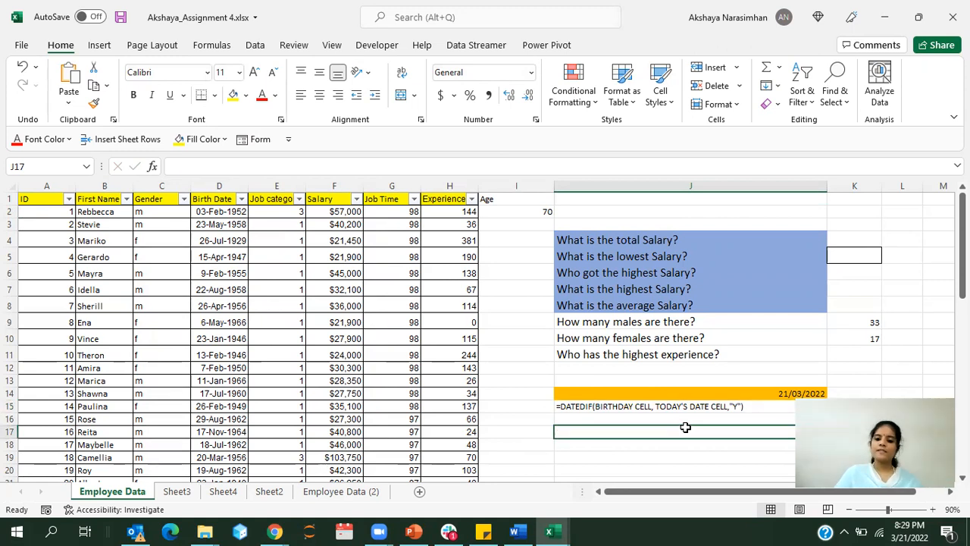
pyautogui.write('=today')
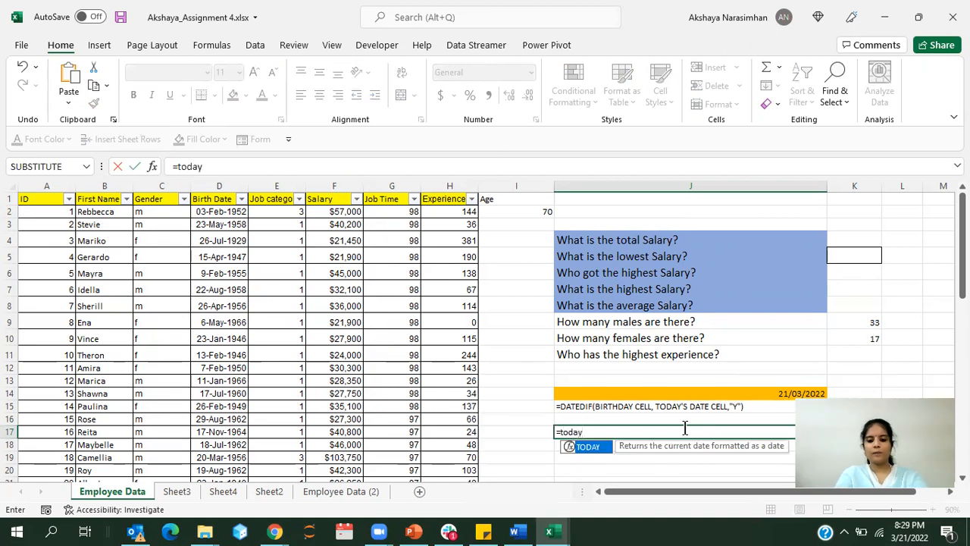
pyautogui.write('()')
pyautogui.press('Return')
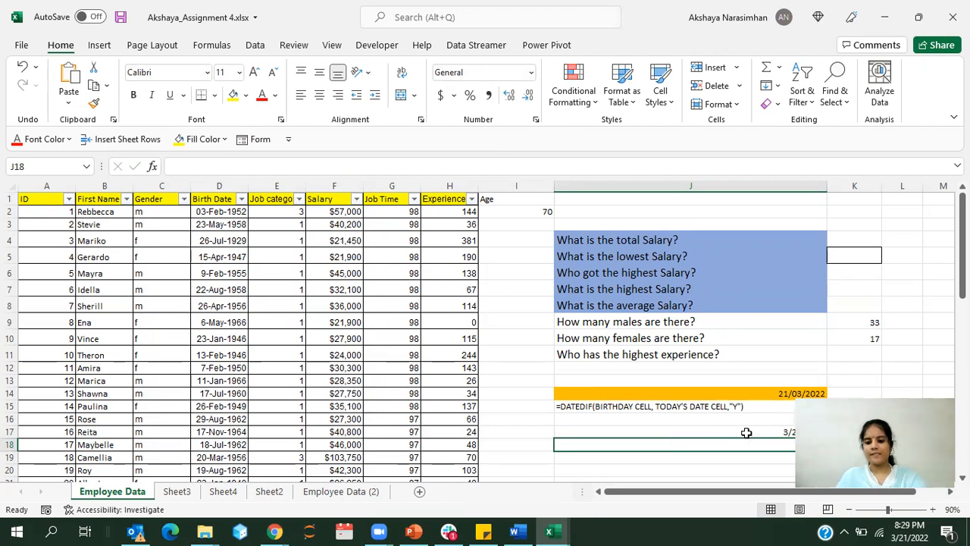
# Step: Apply the custom number format dd/mm/yyyy to the date in J17
pyautogui.scroll(-2, 845, 348)
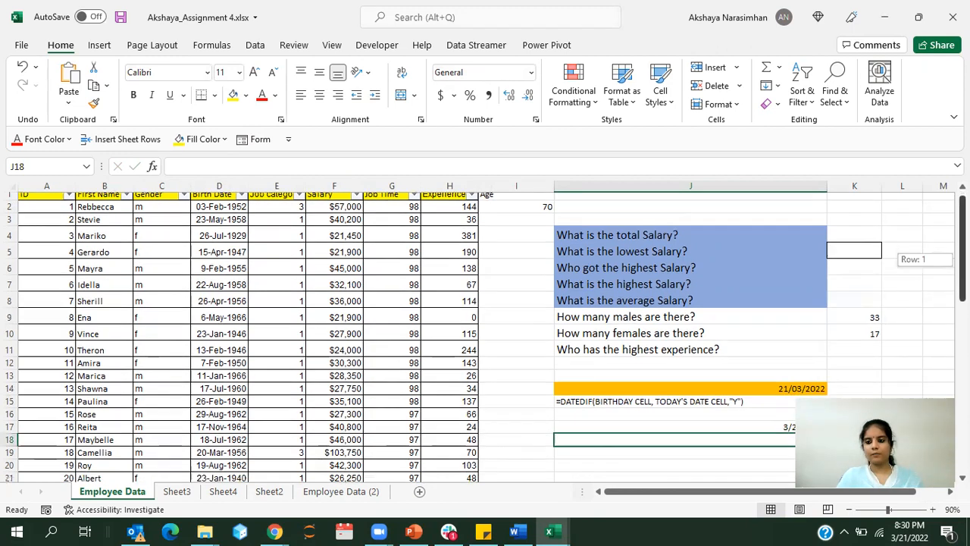
pyautogui.click(761, 344)
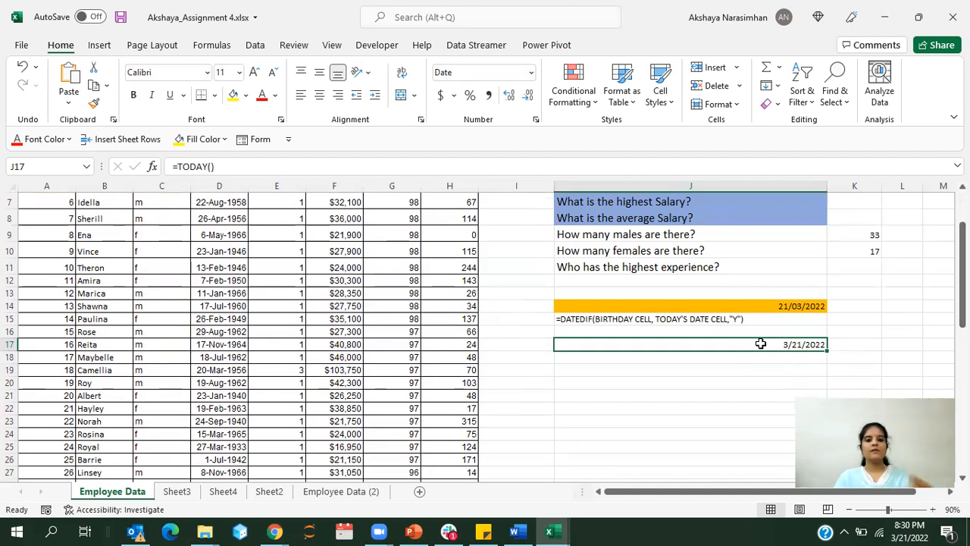
pyautogui.click(530, 74)
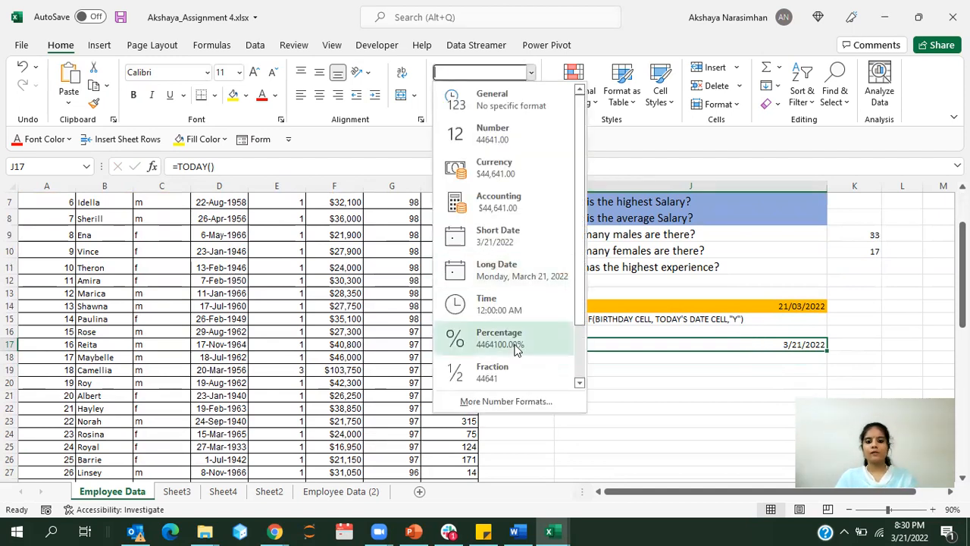
pyautogui.click(506, 400)
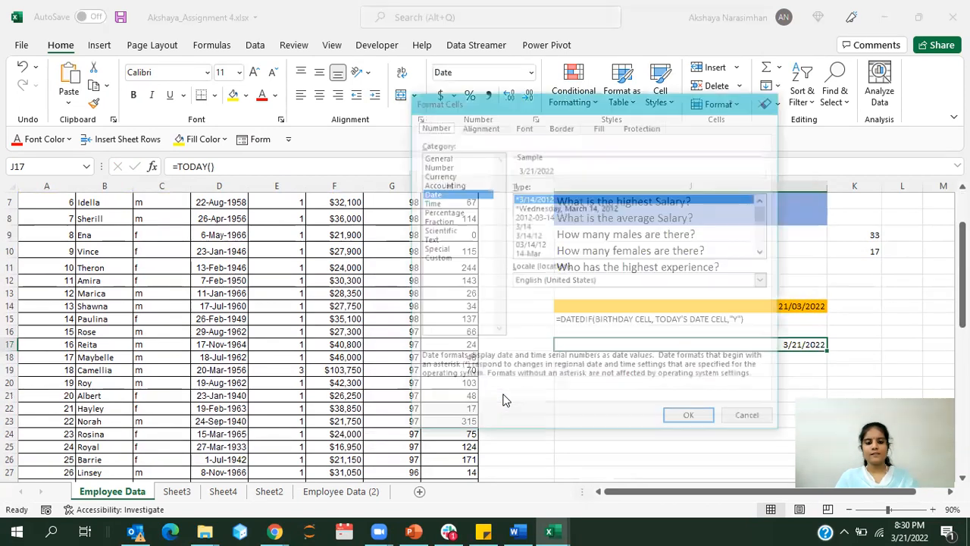
pyautogui.click(444, 259)
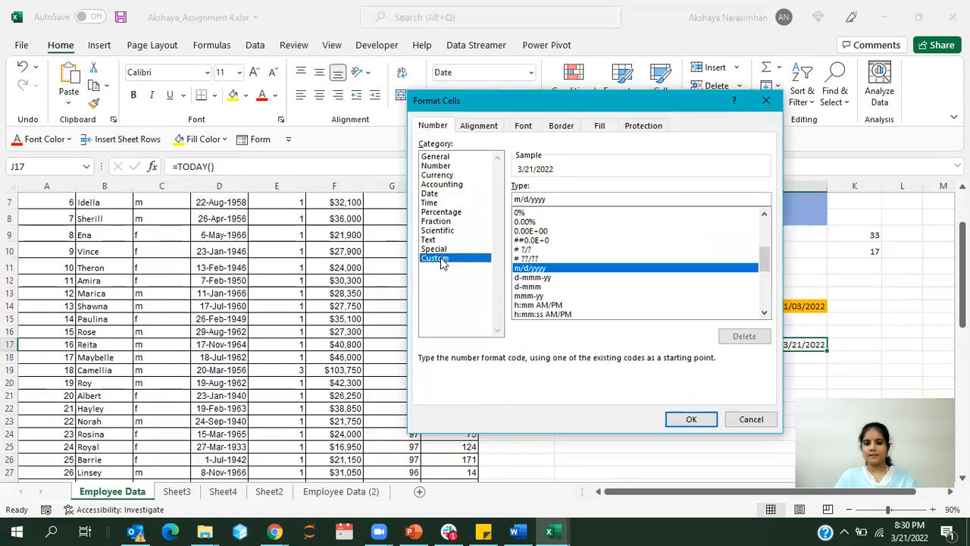
pyautogui.click(529, 199)
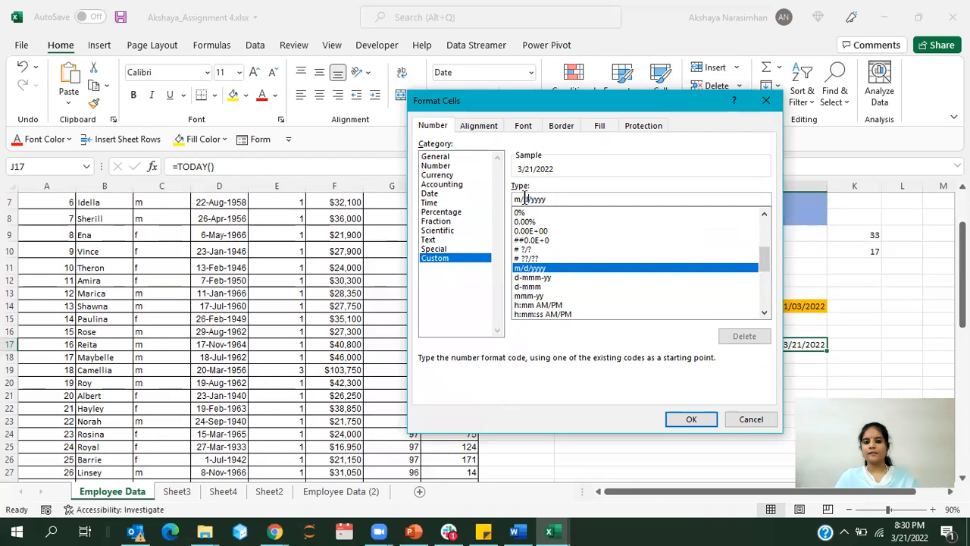
pyautogui.moveTo(547, 200); pyautogui.dragTo(498, 204)
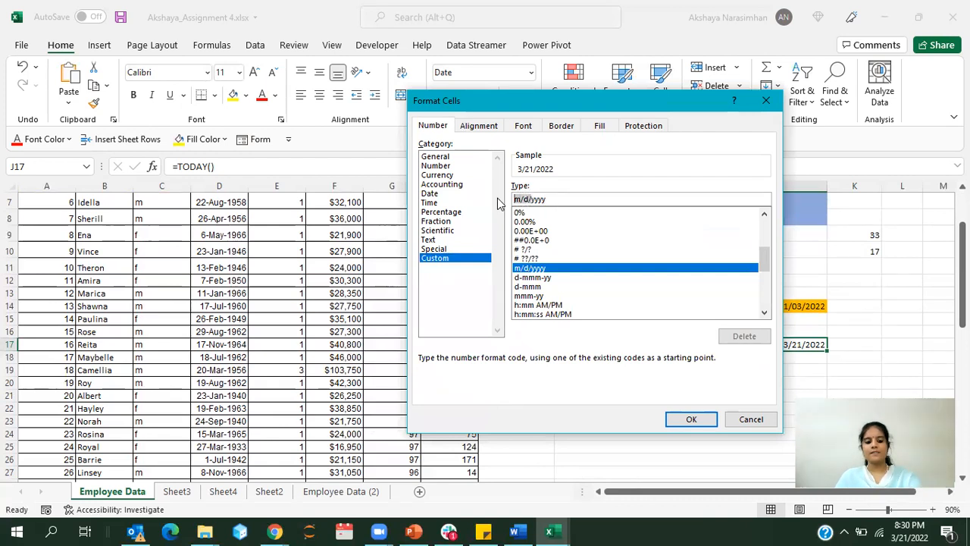
pyautogui.write('dd')
pyautogui.write('/mm')
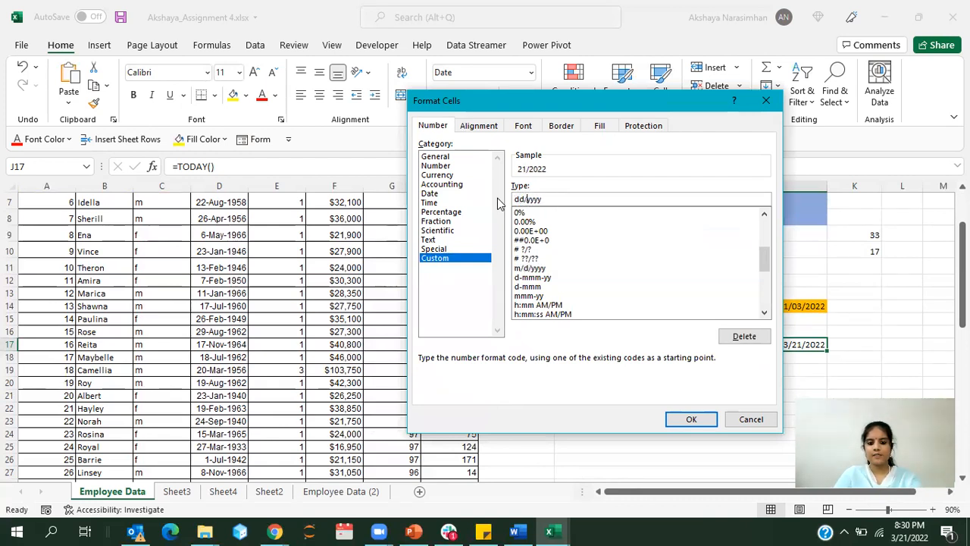
pyautogui.write('/')
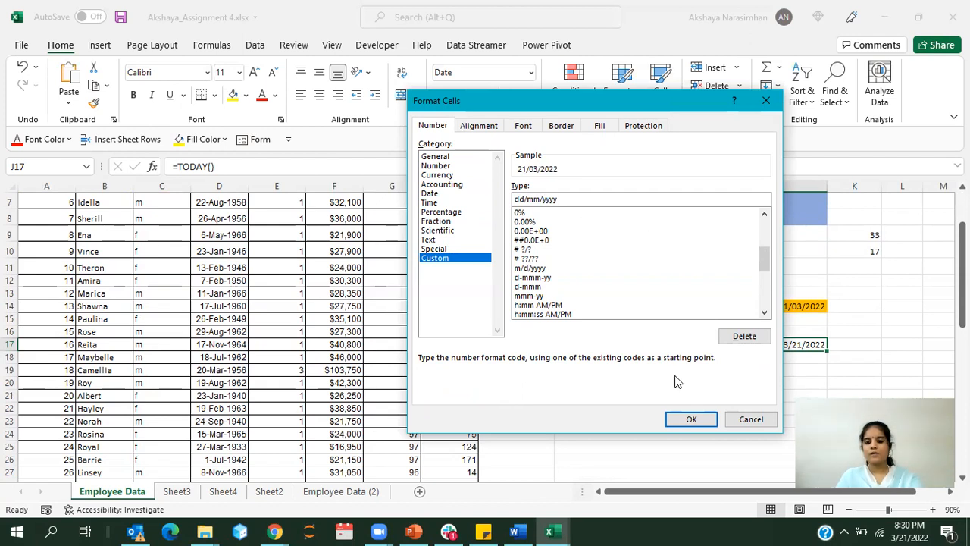
pyautogui.click(700, 426)
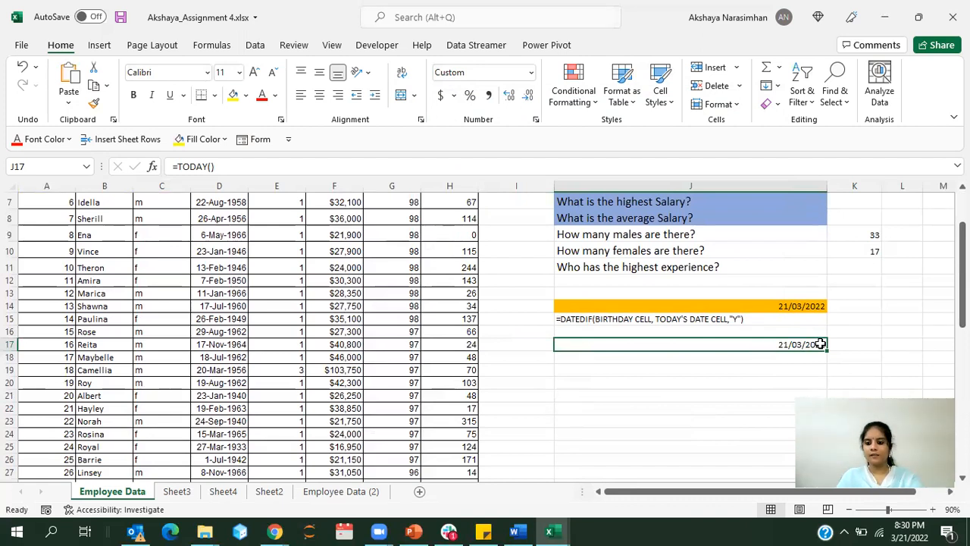
pyautogui.click(740, 369)
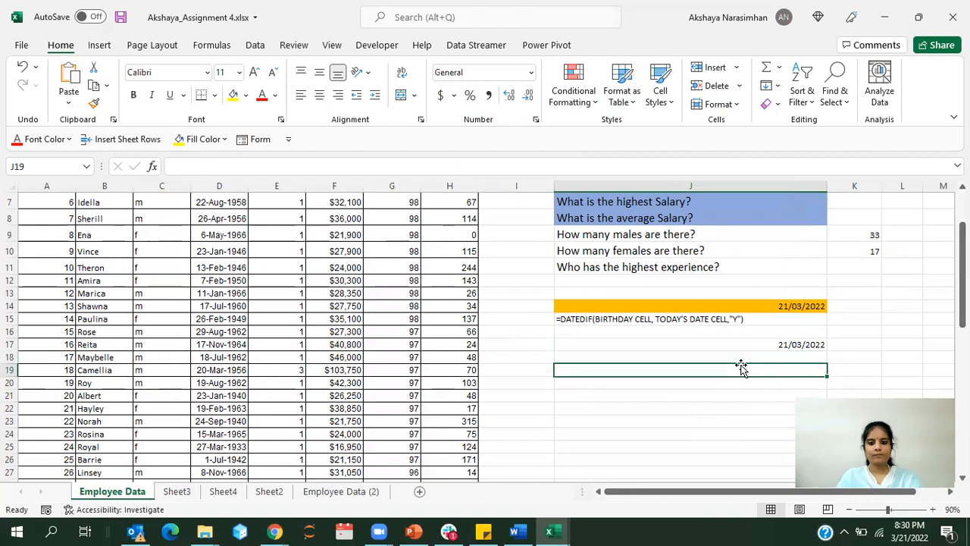
# Step: Calculate the second employee's age in I3 with =DATEDIF(D3,J17,"y")
pyautogui.scroll(2, 569, 332)
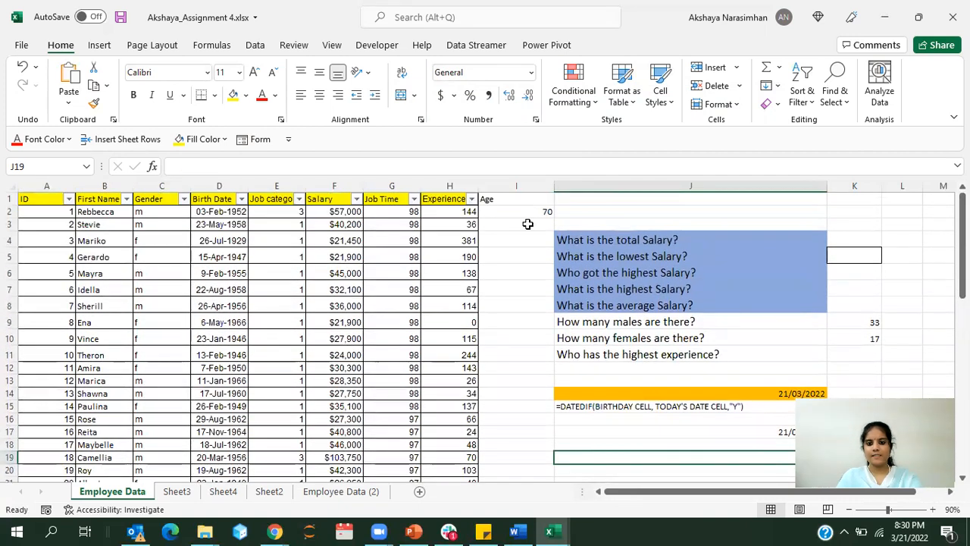
pyautogui.click(528, 224)
pyautogui.write('=')
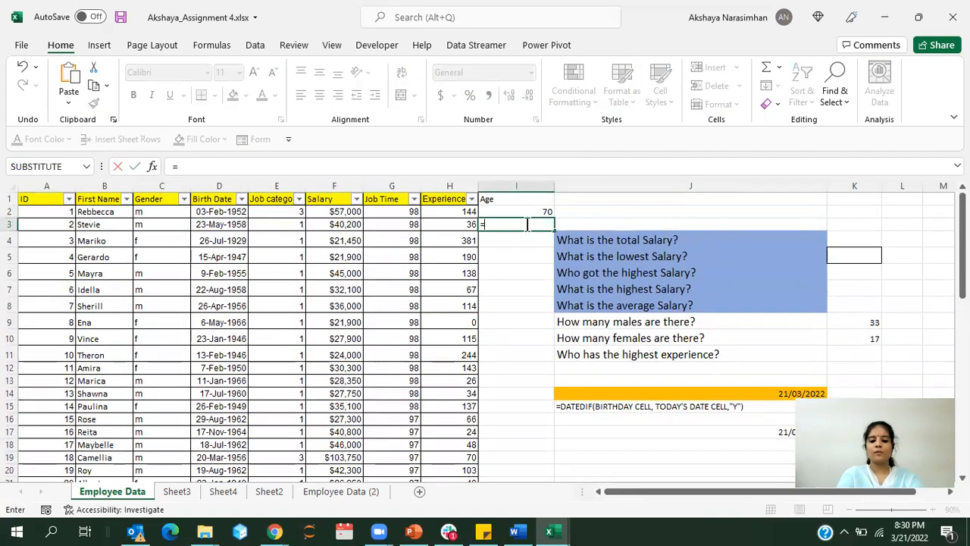
pyautogui.write('datedif(')
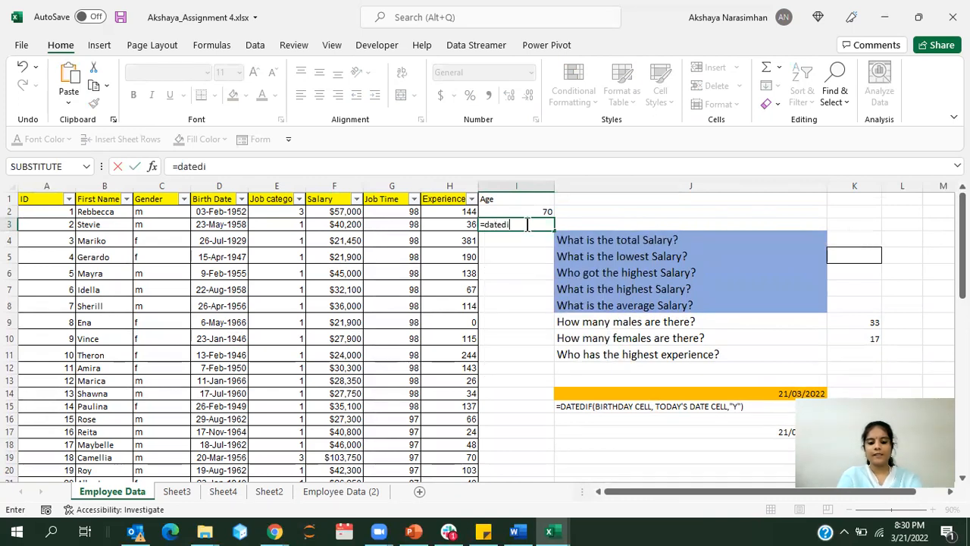
pyautogui.click(208, 228)
pyautogui.write(',')
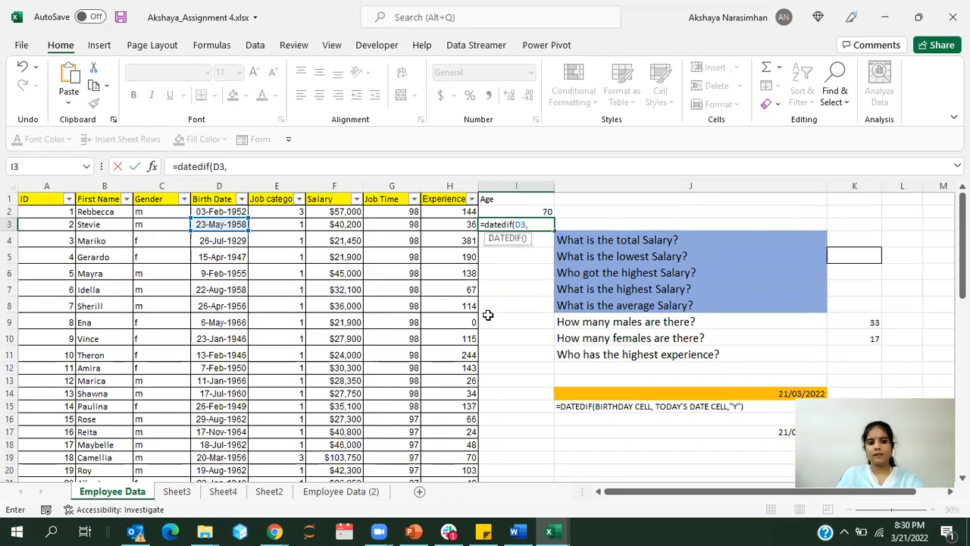
pyautogui.click(688, 433)
pyautogui.write(',')
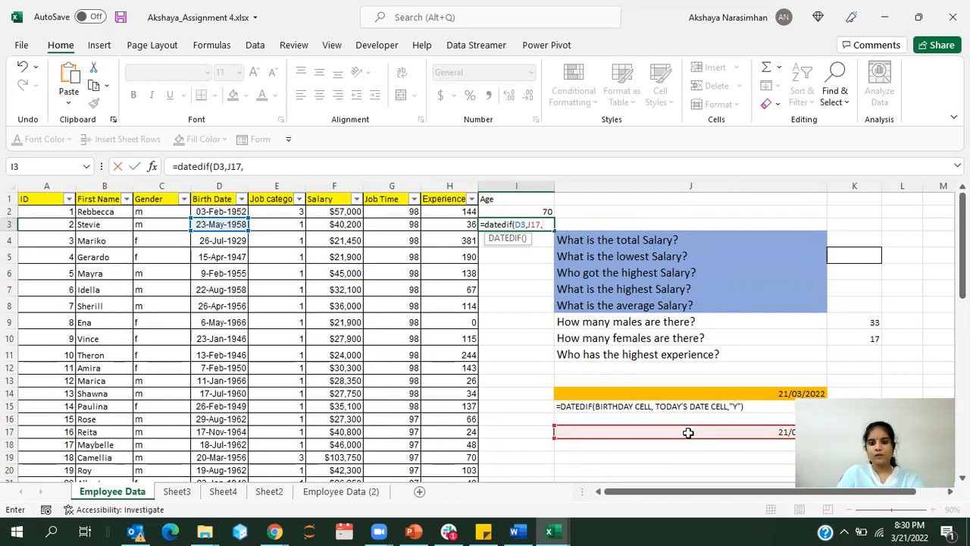
pyautogui.write('"y')
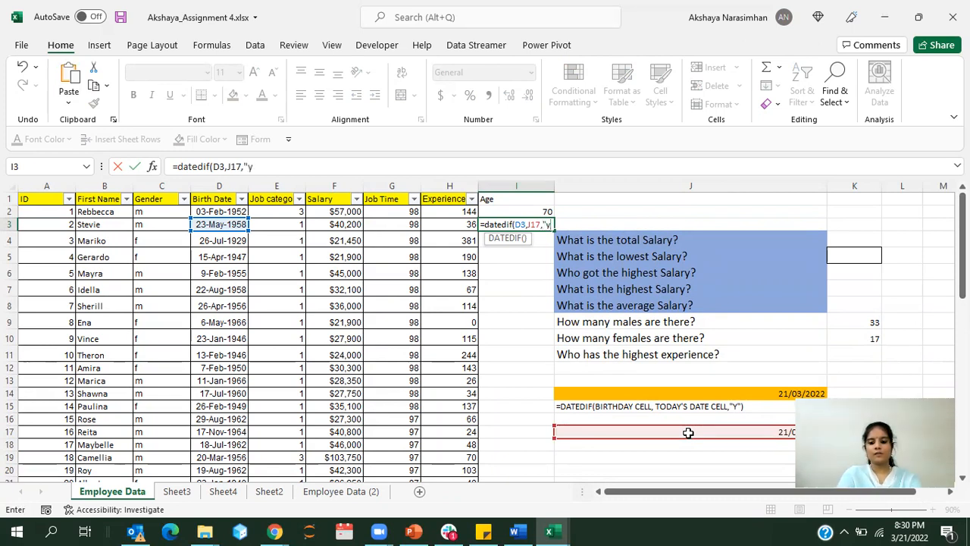
pyautogui.write('")')
pyautogui.press('Return')
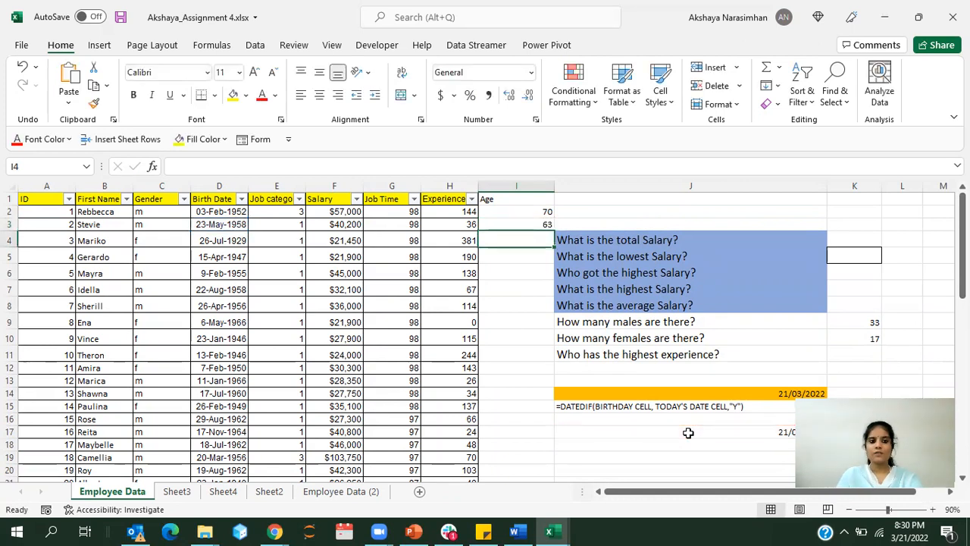
# Step: Review the DATEDIF formula in I3 and the remaining empty cells of the Age column
pyautogui.click(508, 221)
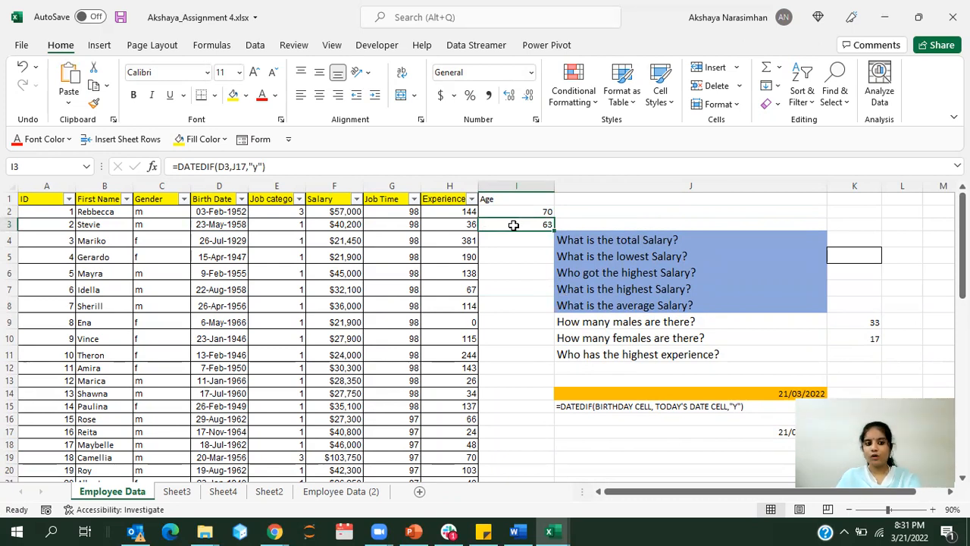
pyautogui.click(510, 289)
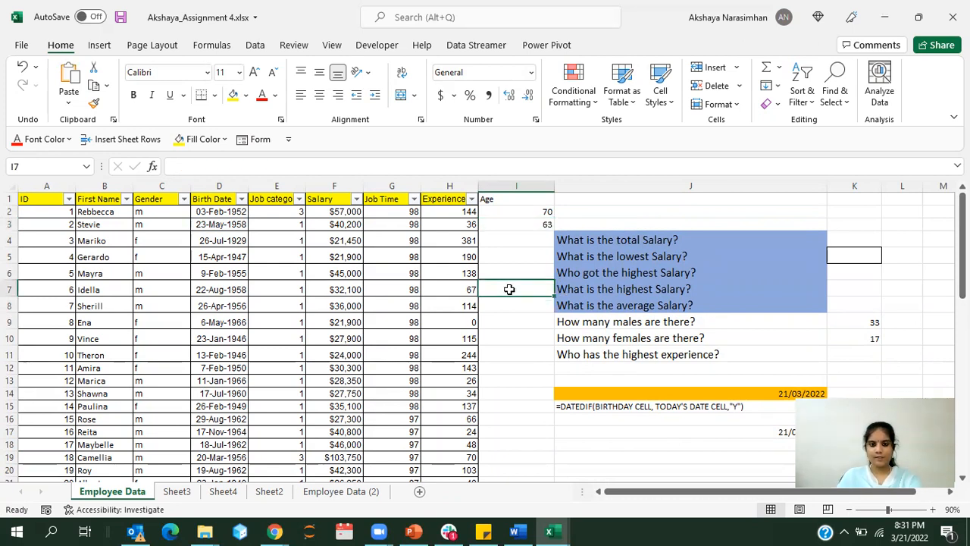
pyautogui.click(514, 221)
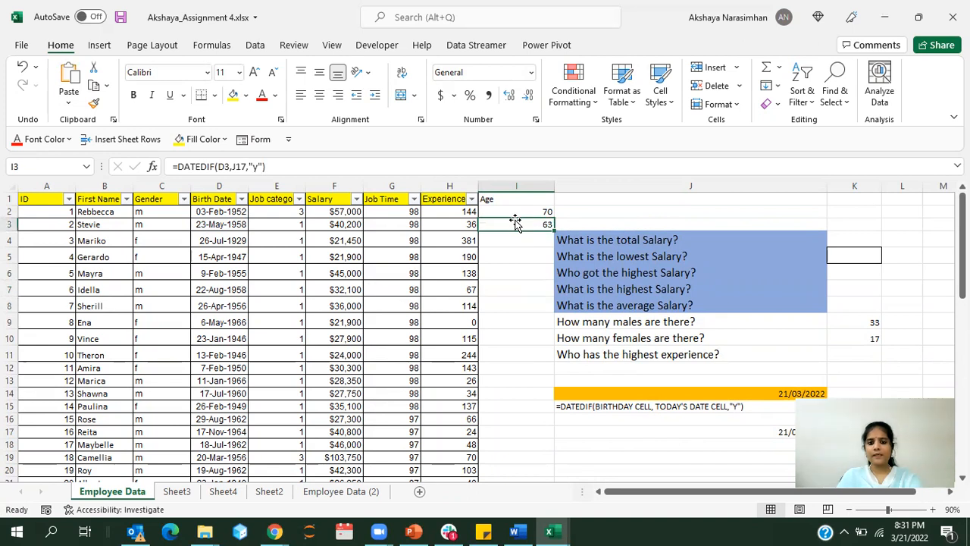
pyautogui.click(527, 346)
pyautogui.click(505, 296)
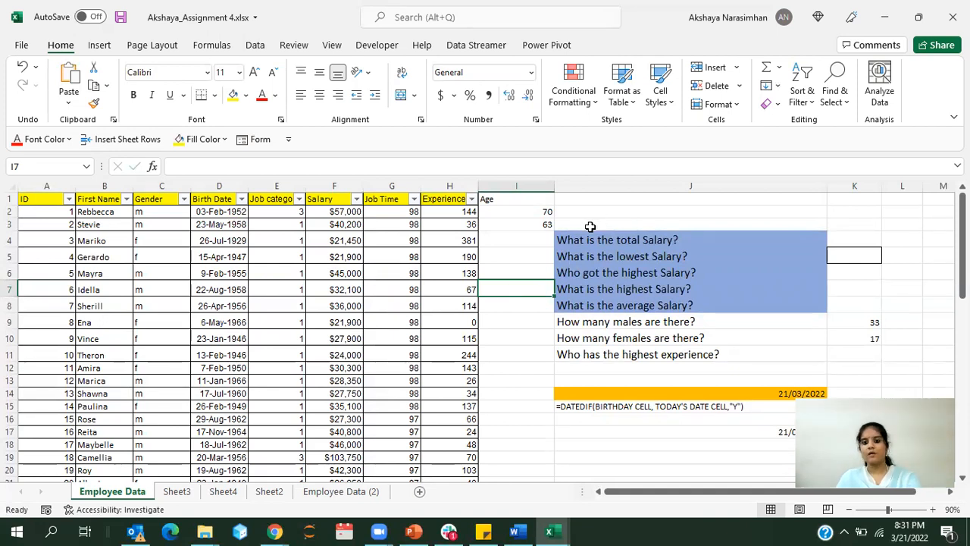
pyautogui.click(593, 240)
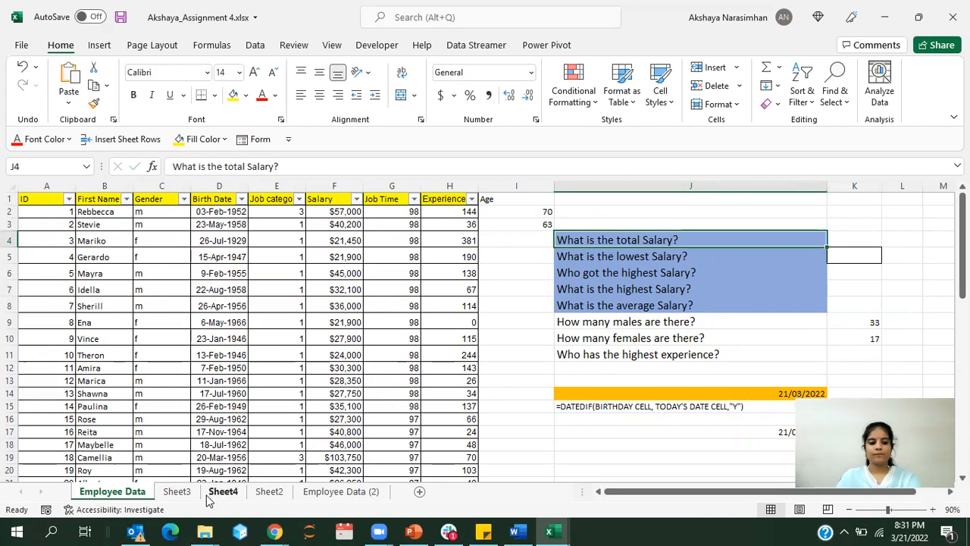
# Step: Delete the existing column chart and pie chart on Sheet3
pyautogui.click(177, 498)
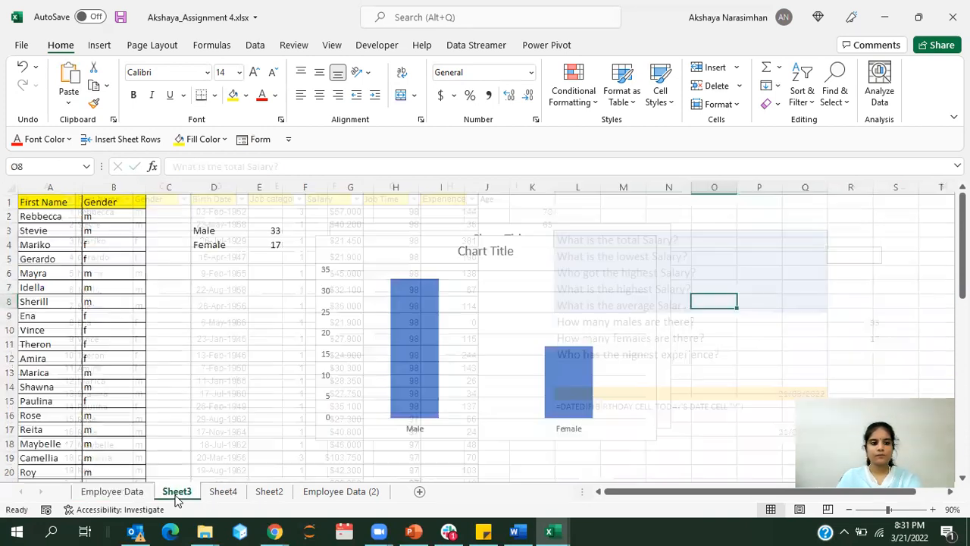
pyautogui.click(402, 255)
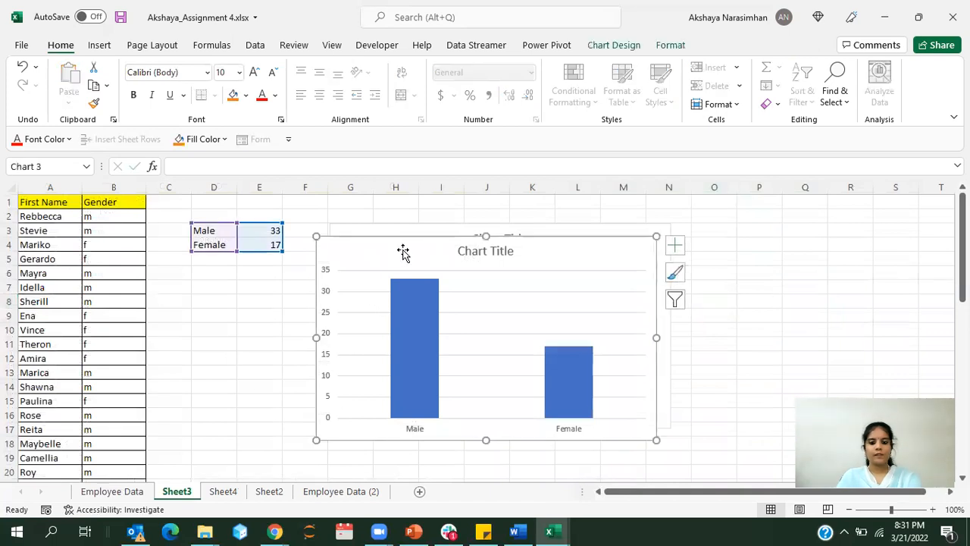
pyautogui.press('Delete')
pyautogui.click(405, 245)
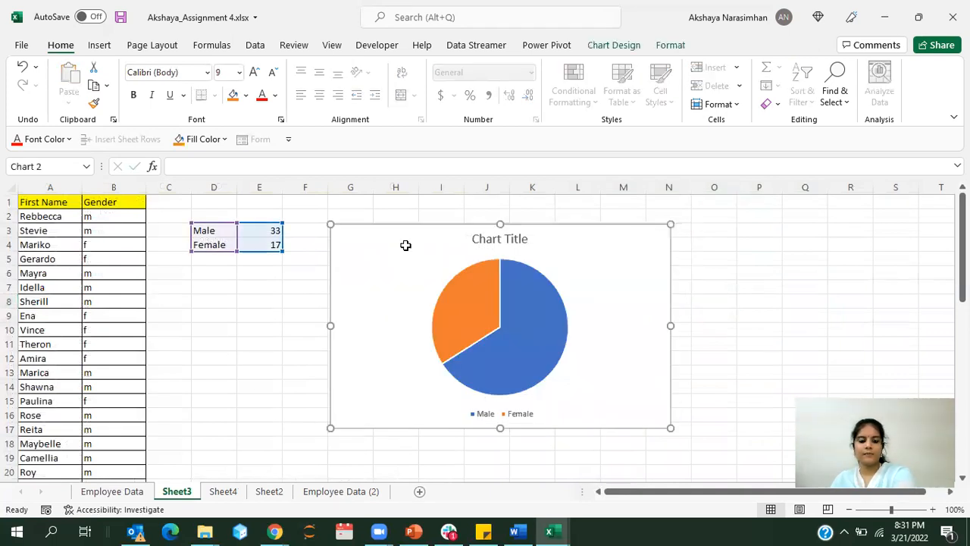
pyautogui.press('Delete')
pyautogui.click(341, 248)
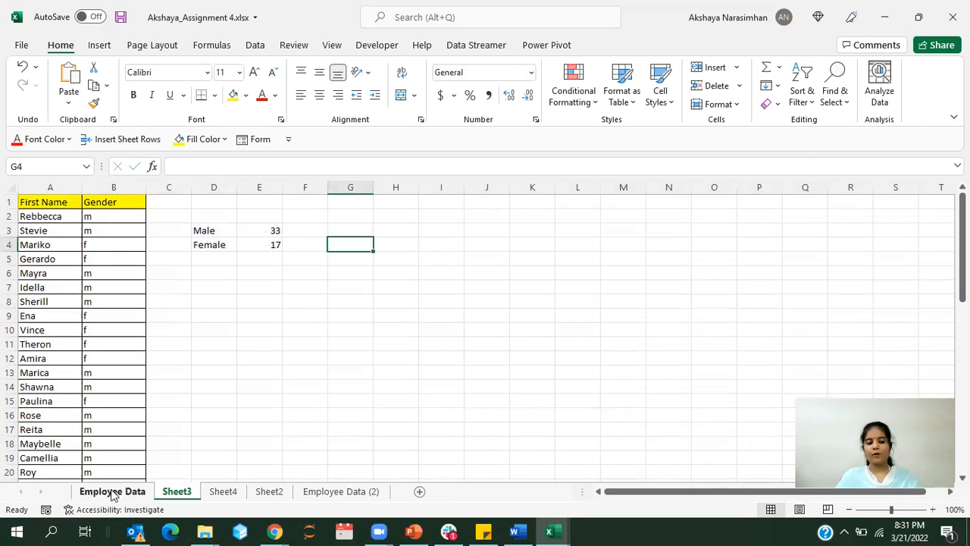
# Step: Review the First Name and Gender columns and the COUNTIF formulas in E3 and E4 on Sheet3
pyautogui.click(34, 332)
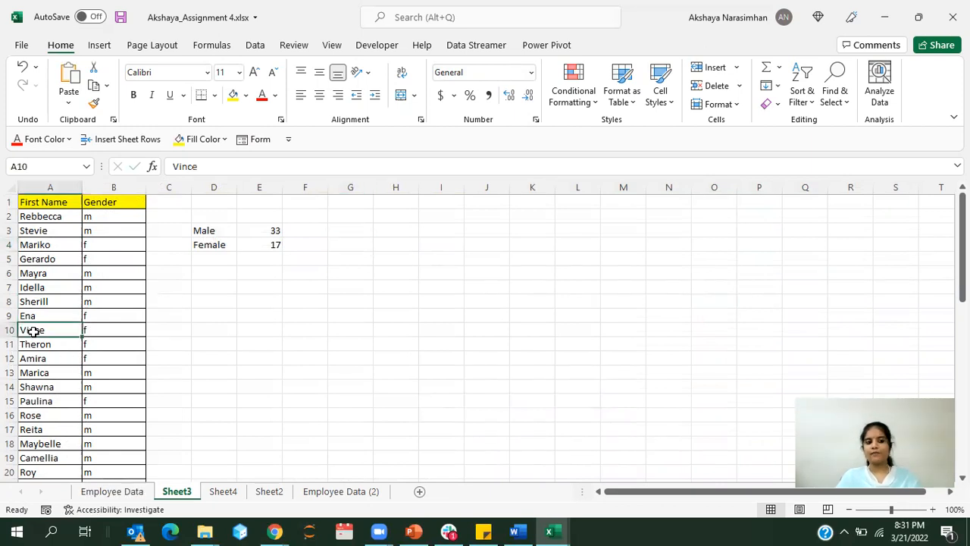
pyautogui.click(39, 188)
pyautogui.click(96, 190)
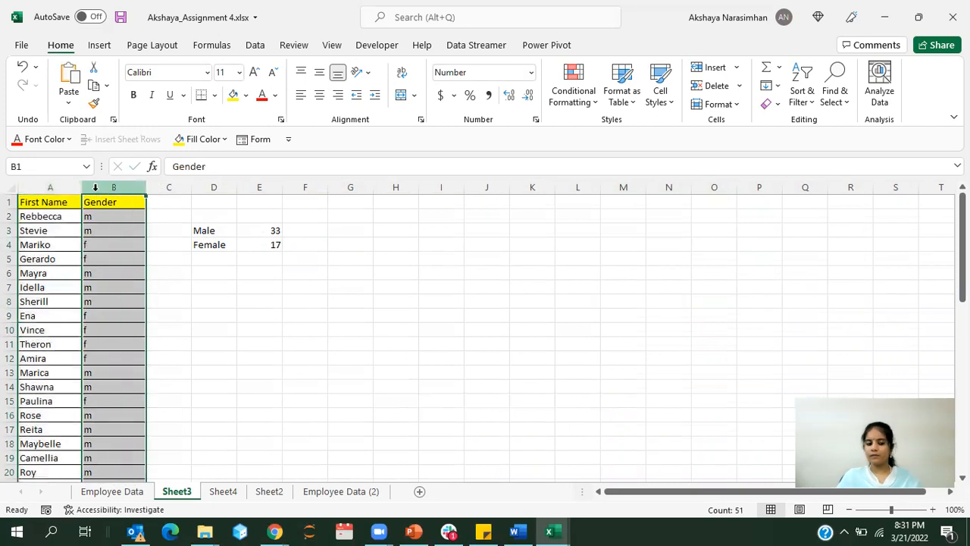
pyautogui.click(182, 271)
pyautogui.click(267, 230)
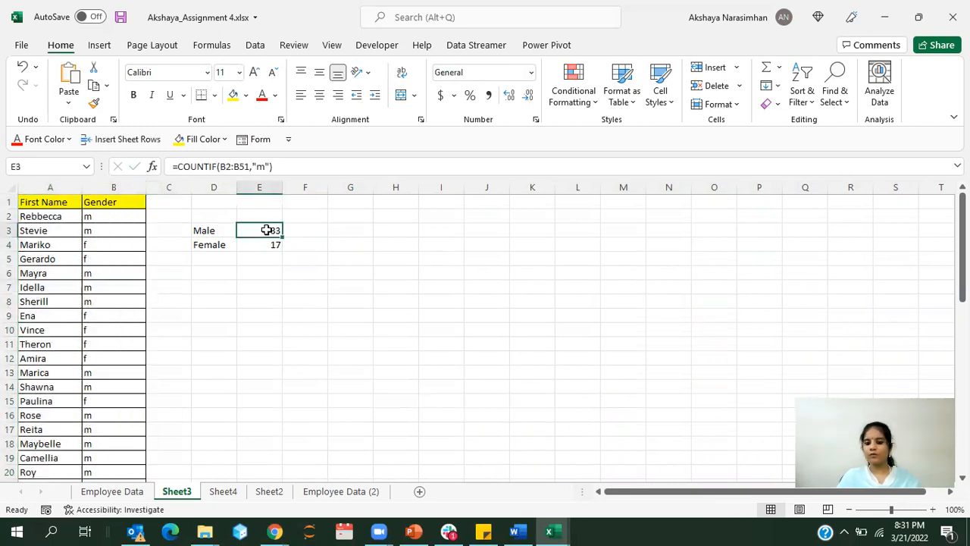
pyautogui.click(266, 244)
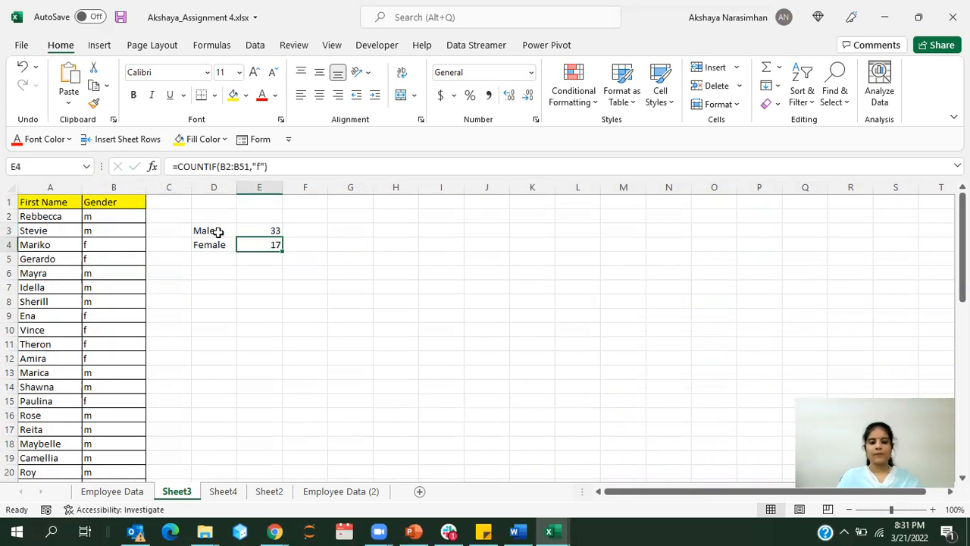
# Step: Insert the recommended Clustered Column chart from the male and female counts in D3:E4
pyautogui.moveTo(213, 229); pyautogui.dragTo(255, 243)
pyautogui.click(319, 260)
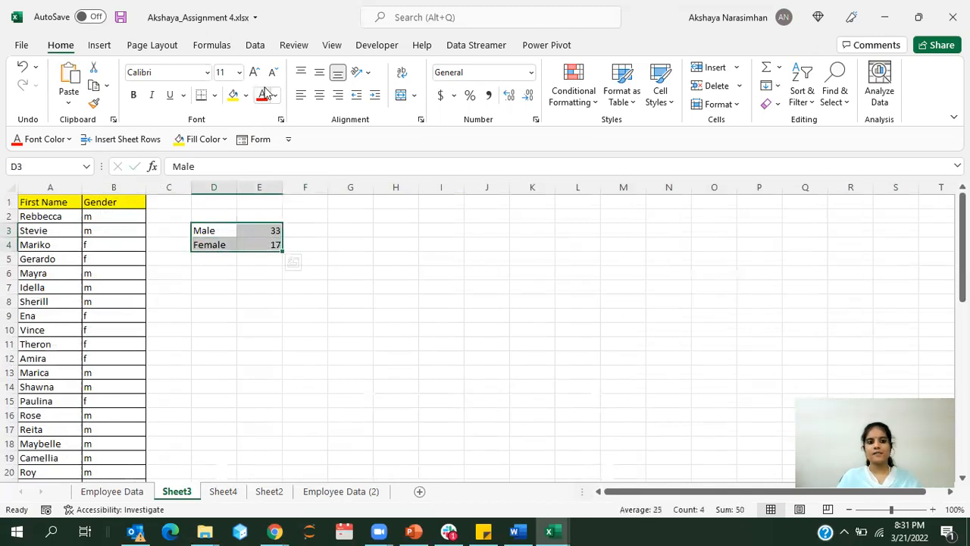
pyautogui.click(99, 46)
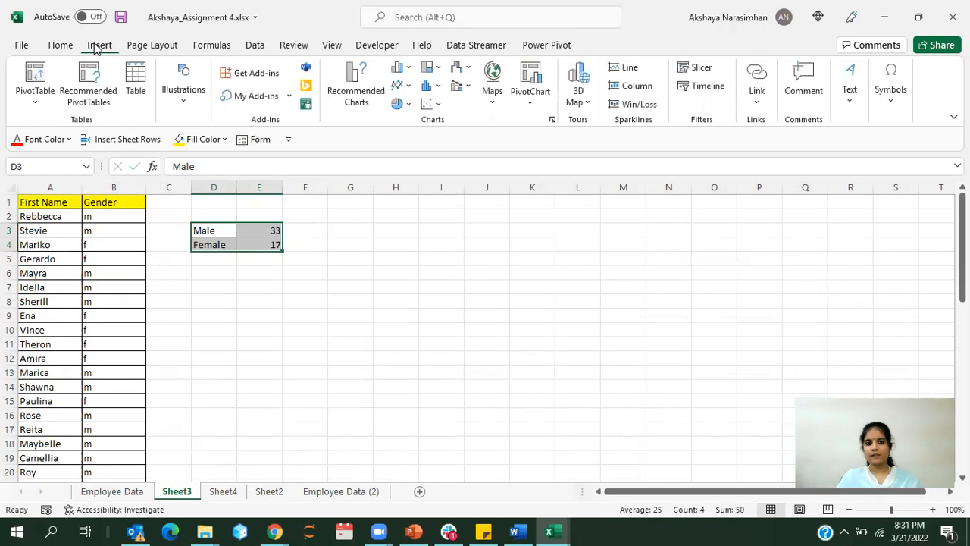
pyautogui.click(350, 97)
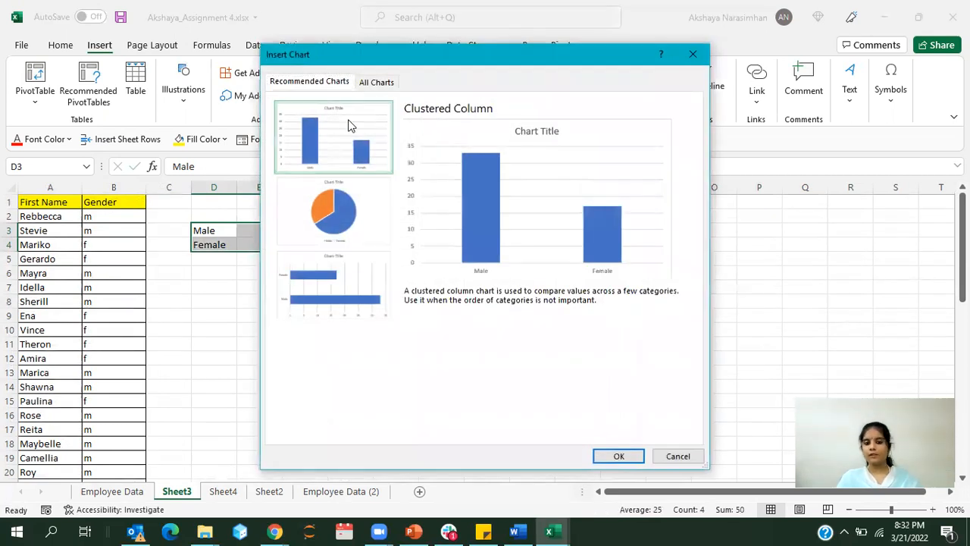
pyautogui.click(618, 457)
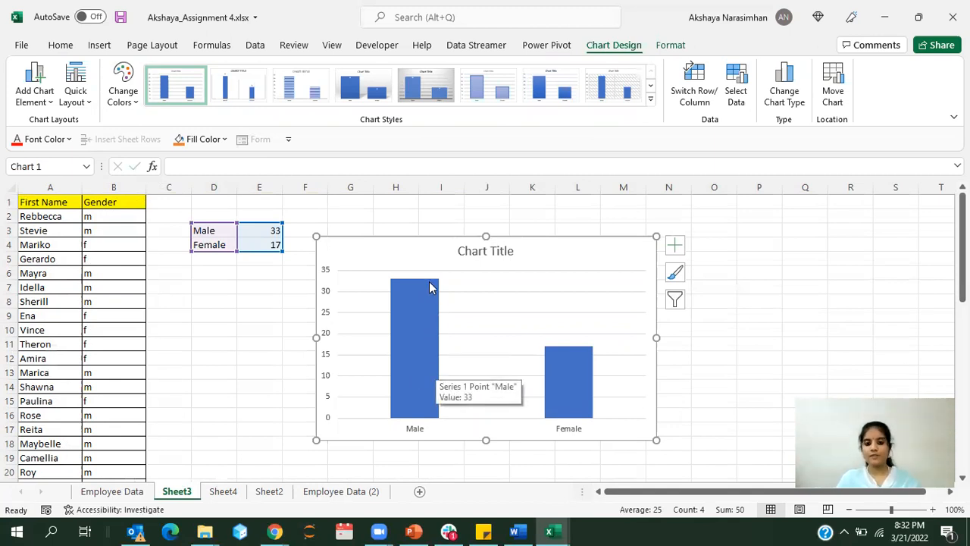
# Step: Apply Style 4 to the column chart and recolour it with the fourth Colorful palette, which starts with green
pyautogui.click(574, 383)
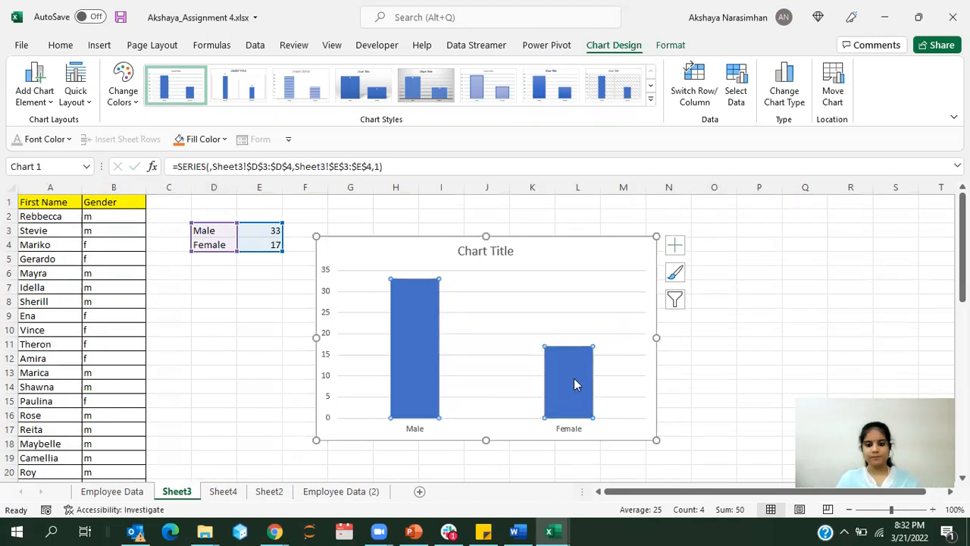
pyautogui.click(564, 254)
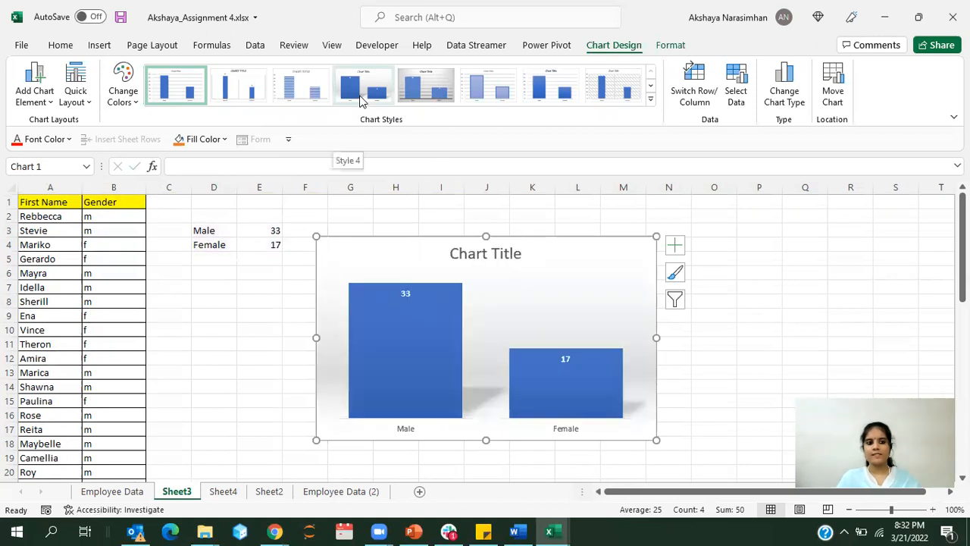
pyautogui.click(361, 99)
pyautogui.click(122, 94)
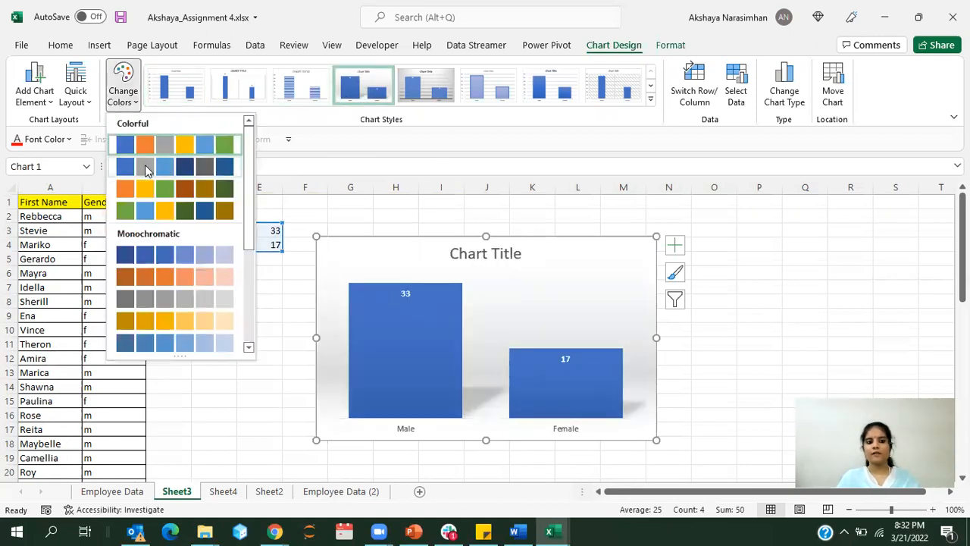
pyautogui.click(146, 165)
pyautogui.click(113, 98)
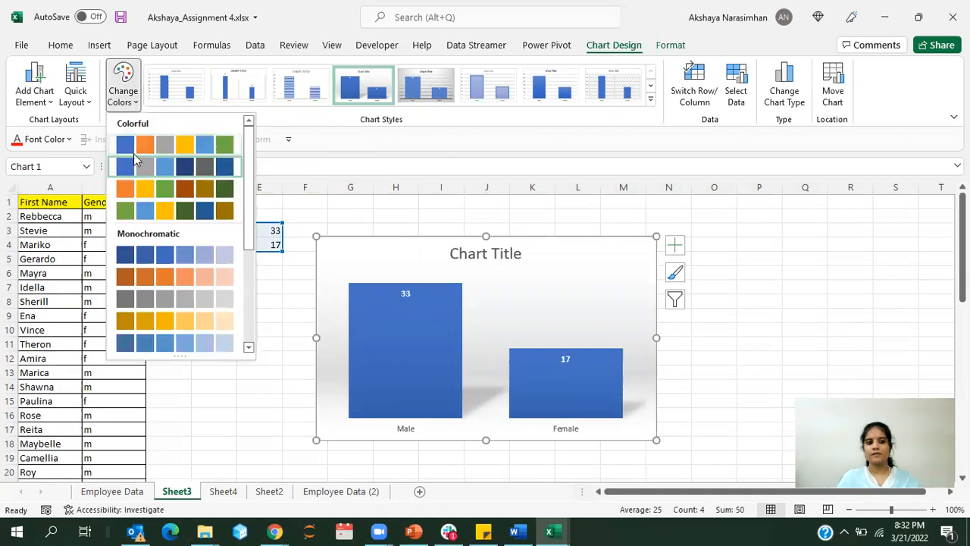
pyautogui.click(148, 202)
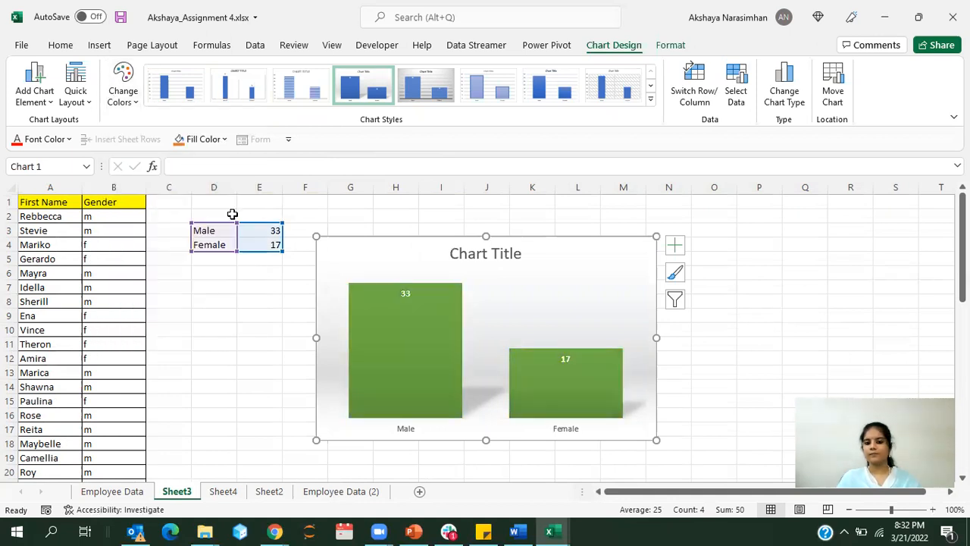
# Step: Change the column chart's title to "Gender Analysis"
pyautogui.click(493, 255)
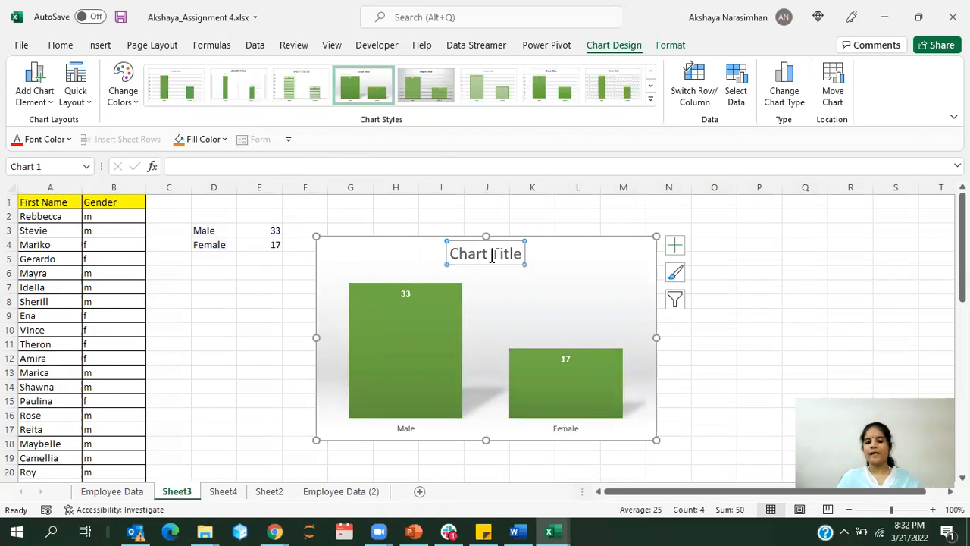
pyautogui.tripleClick(479, 250)
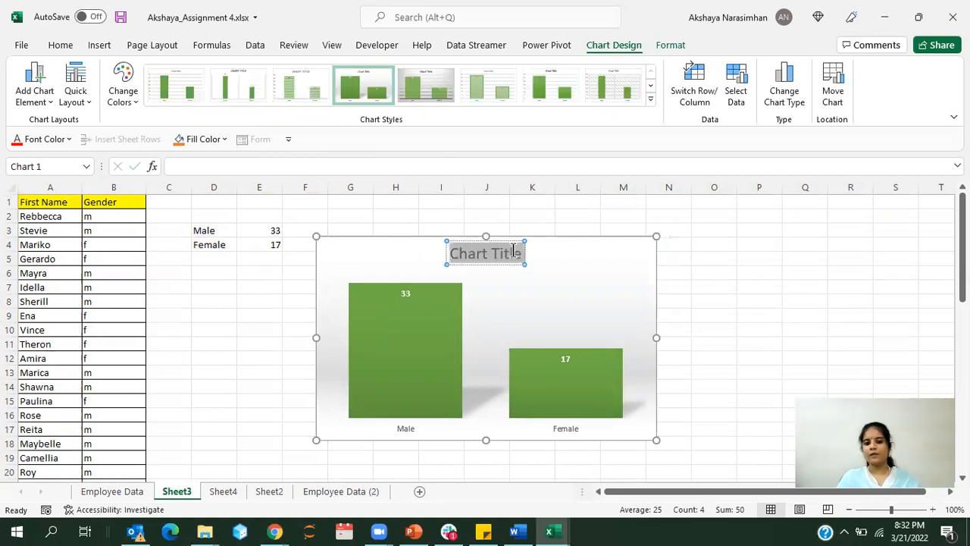
pyautogui.write('Gender A')
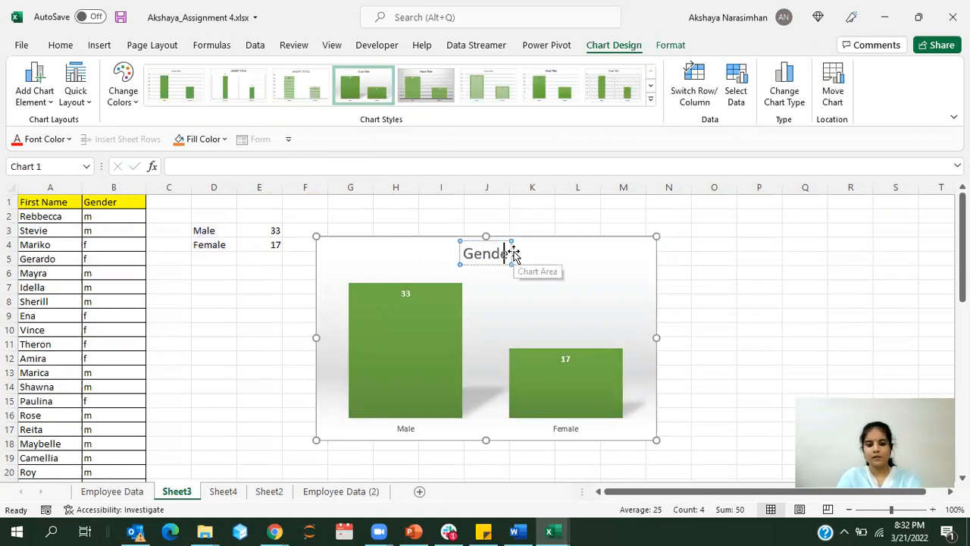
pyautogui.write('ysis')
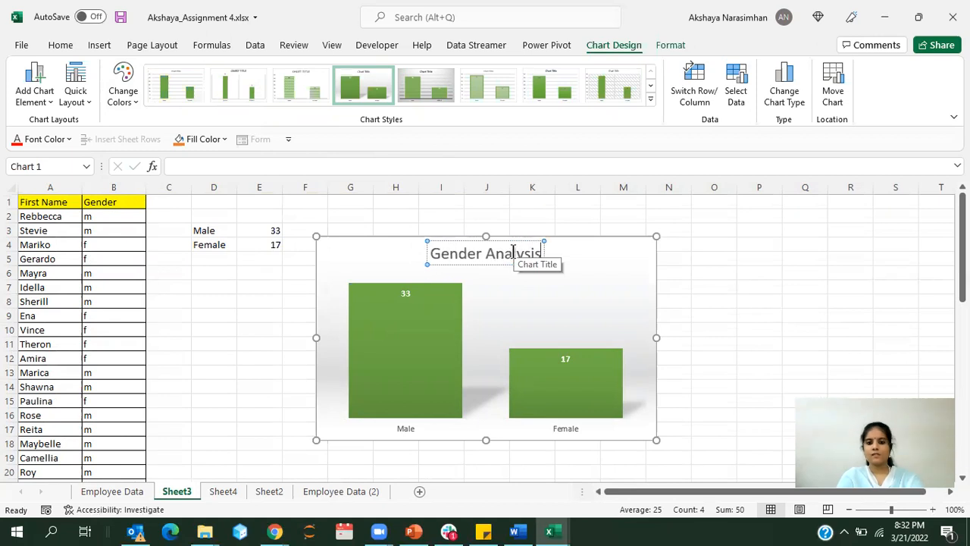
pyautogui.click(760, 314)
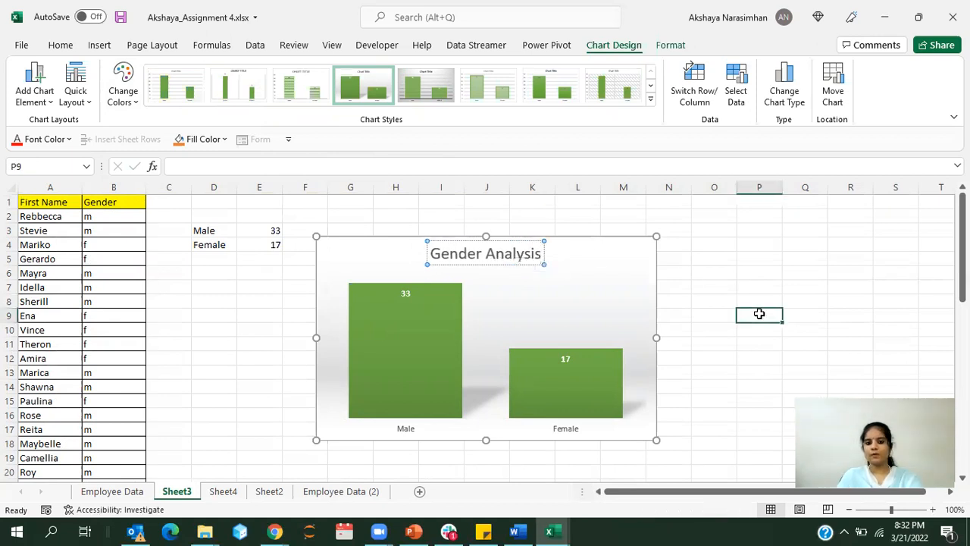
pyautogui.click(587, 262)
pyautogui.click(713, 274)
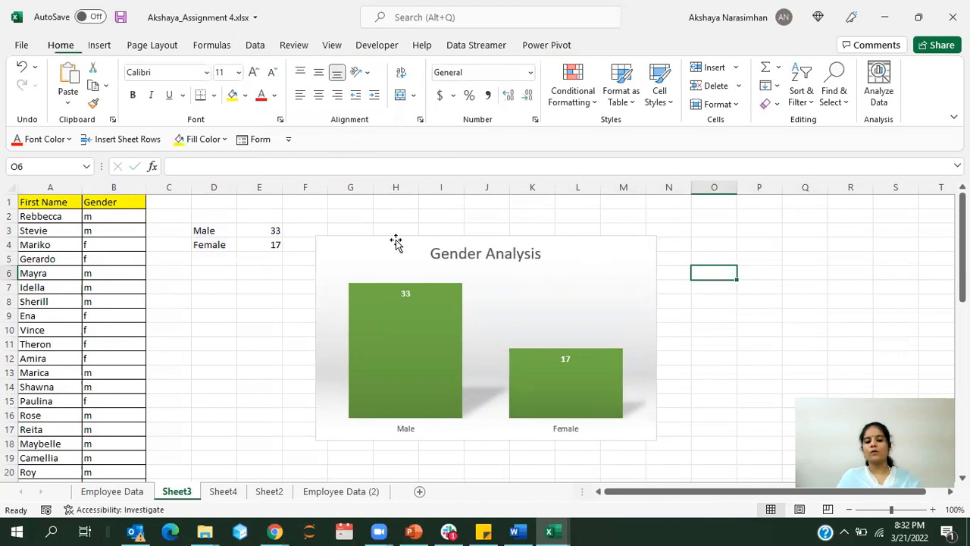
# Step: Insert the recommended Pie chart from the male and female counts in D3:E4
pyautogui.moveTo(218, 230); pyautogui.dragTo(260, 241)
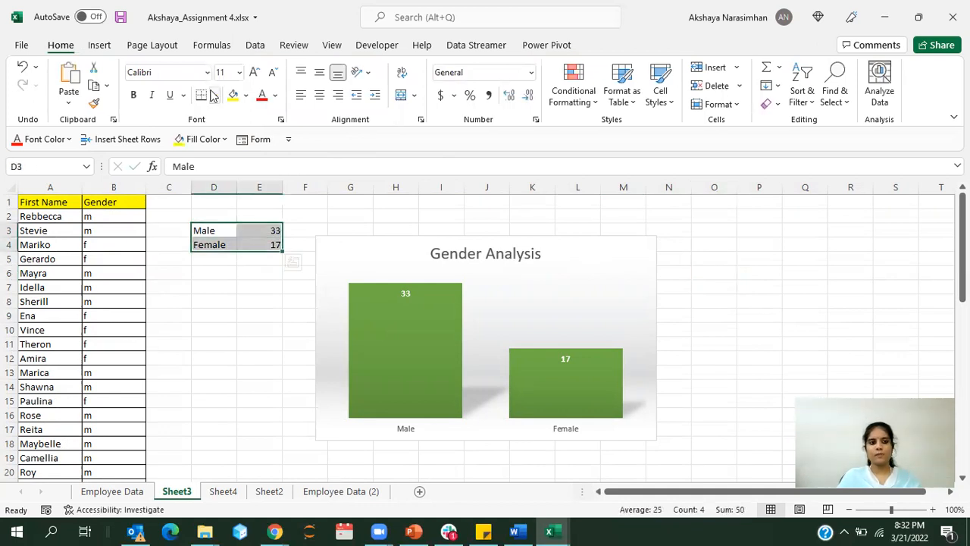
pyautogui.click(100, 45)
pyautogui.click(361, 80)
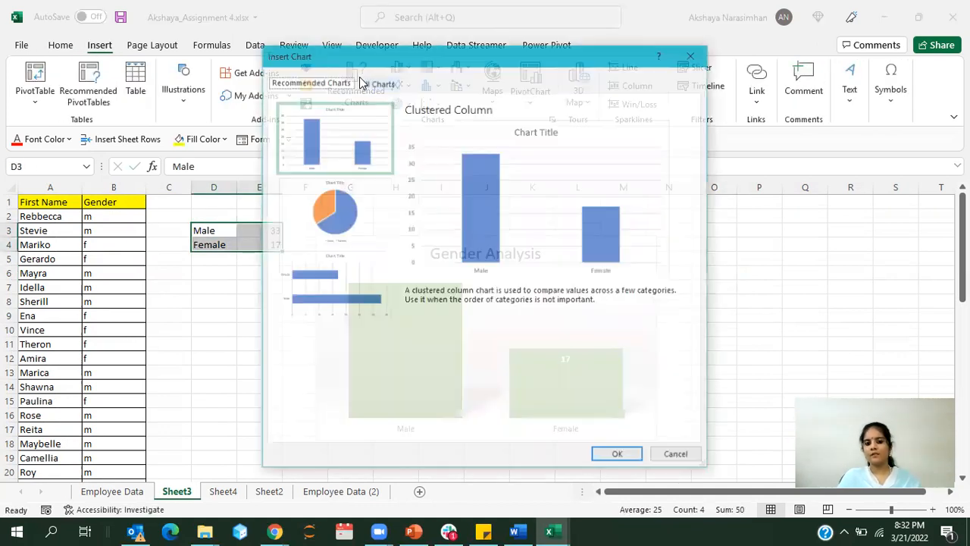
pyautogui.click(361, 203)
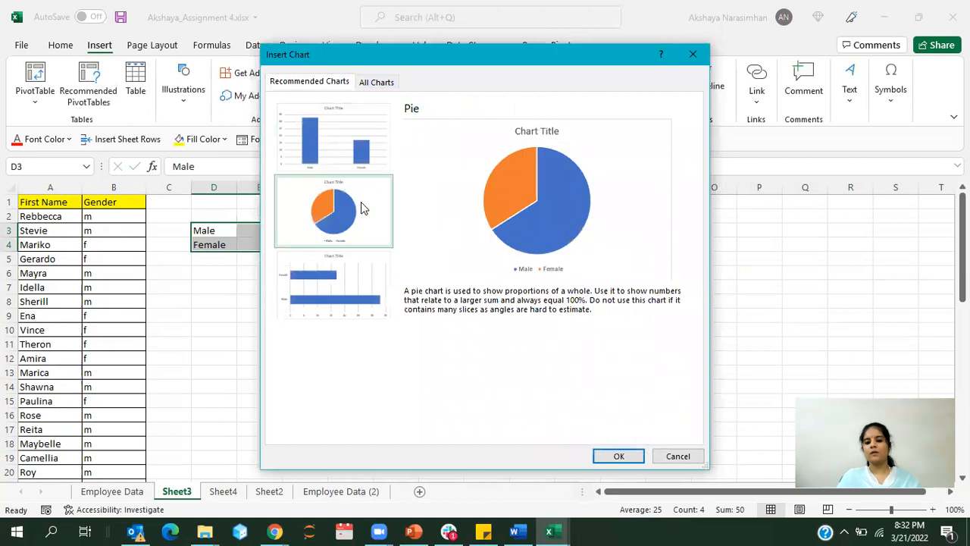
pyautogui.click(618, 455)
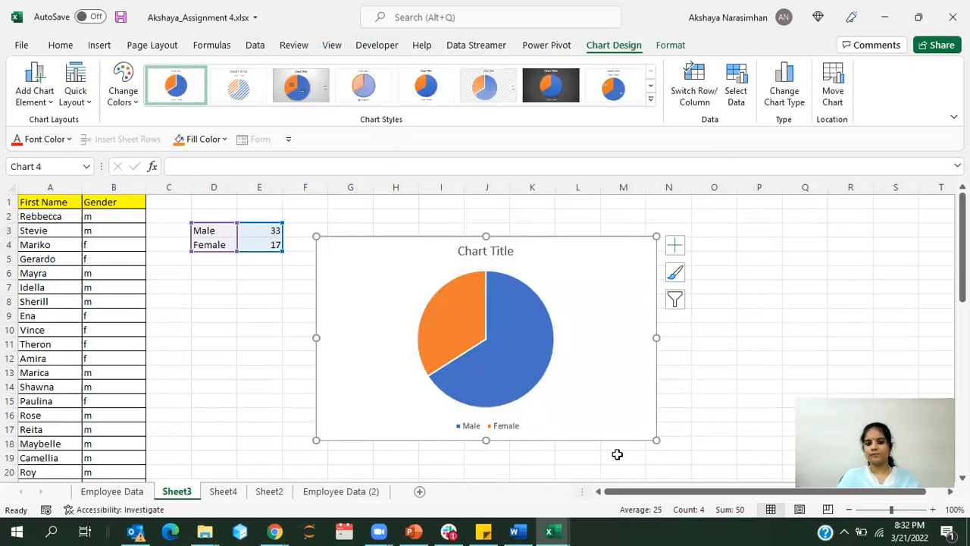
# Step: Apply the dark-background chart style to the pie chart
pyautogui.click(568, 90)
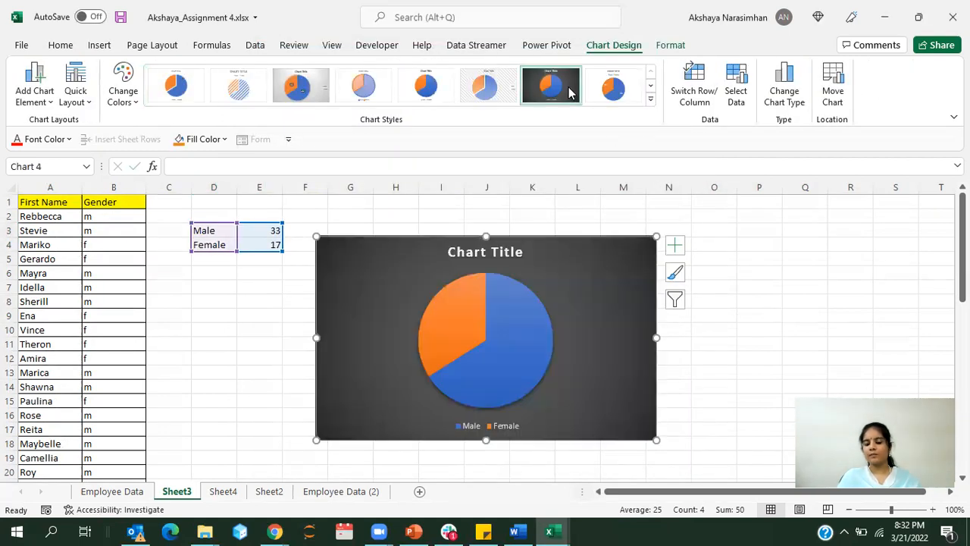
pyautogui.click(471, 254)
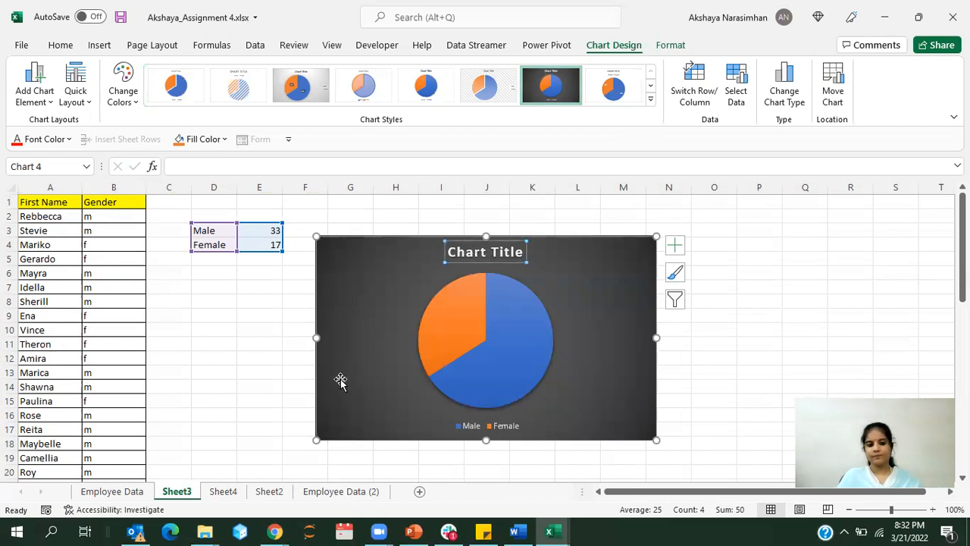
pyautogui.click(255, 386)
# Step: Examine the Salary chart and the First Name and Salary columns on Sheet2, including the unreadable salary in B19
pyautogui.click(224, 493)
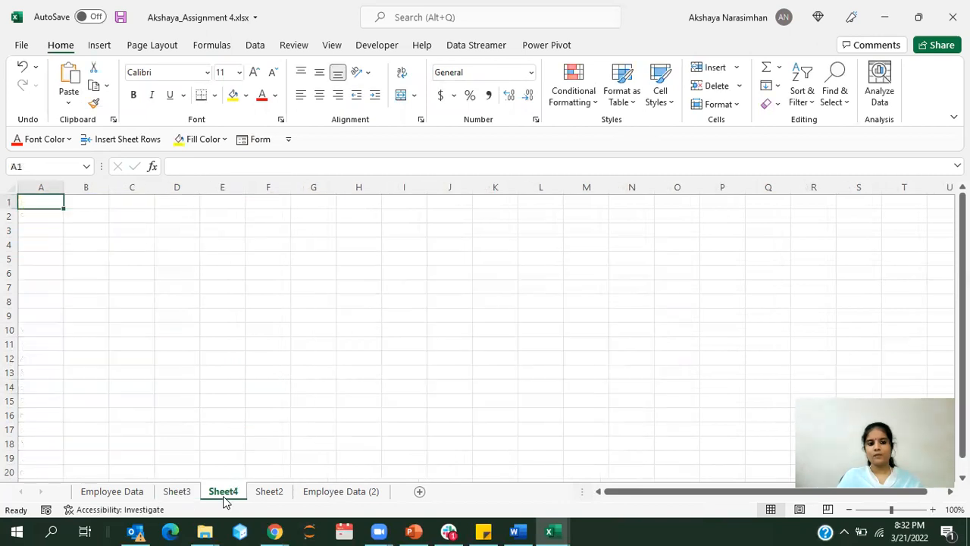
pyautogui.click(275, 492)
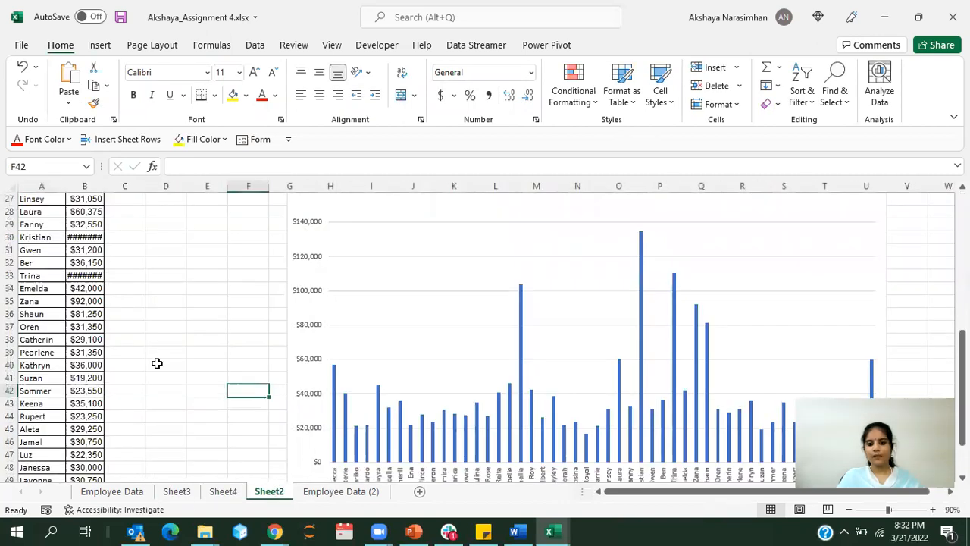
pyautogui.scroll(-7, 379, 338)
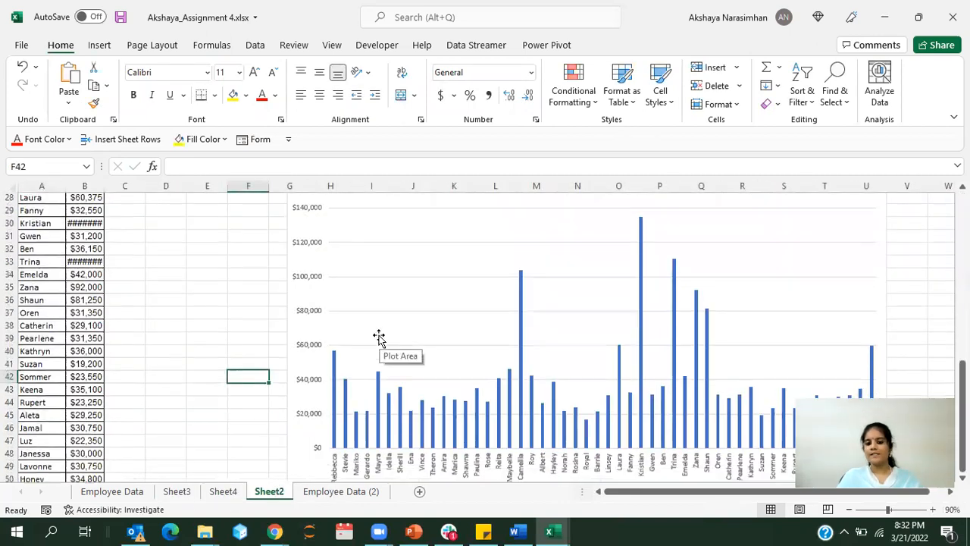
pyautogui.scroll(4, 379, 338)
pyautogui.scroll(12, 379, 337)
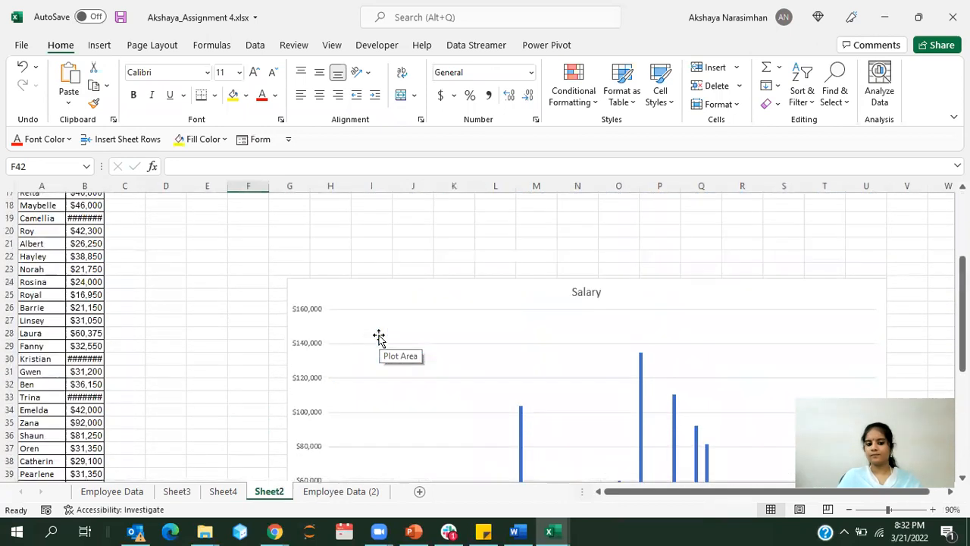
pyautogui.click(295, 335)
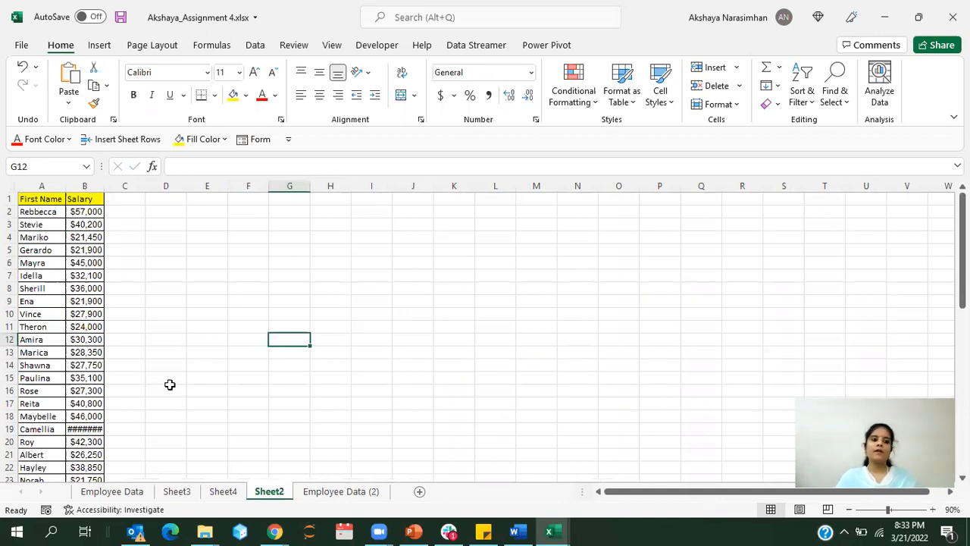
pyautogui.click(83, 429)
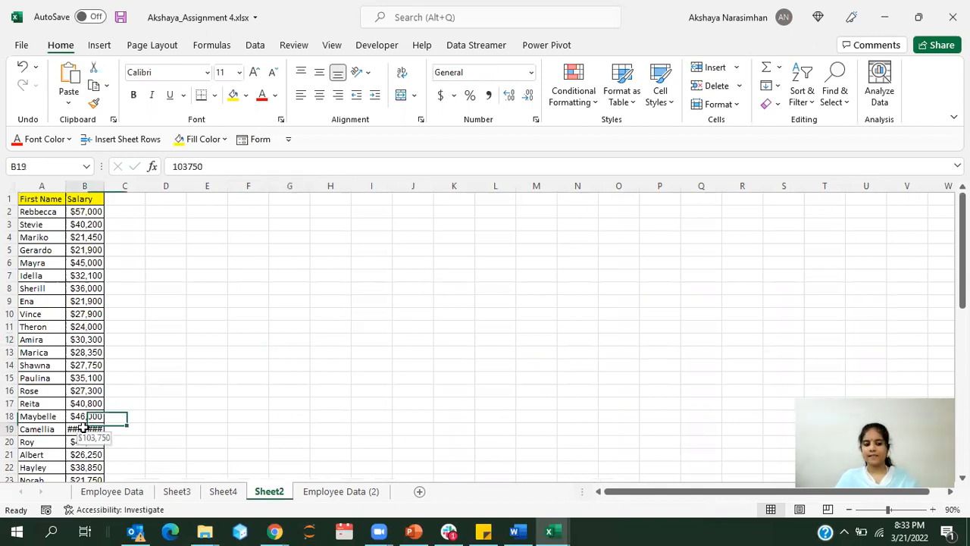
# Step: AutoFit the width of the Salary column on Sheet2 to display the full salary in B19
pyautogui.click(73, 185)
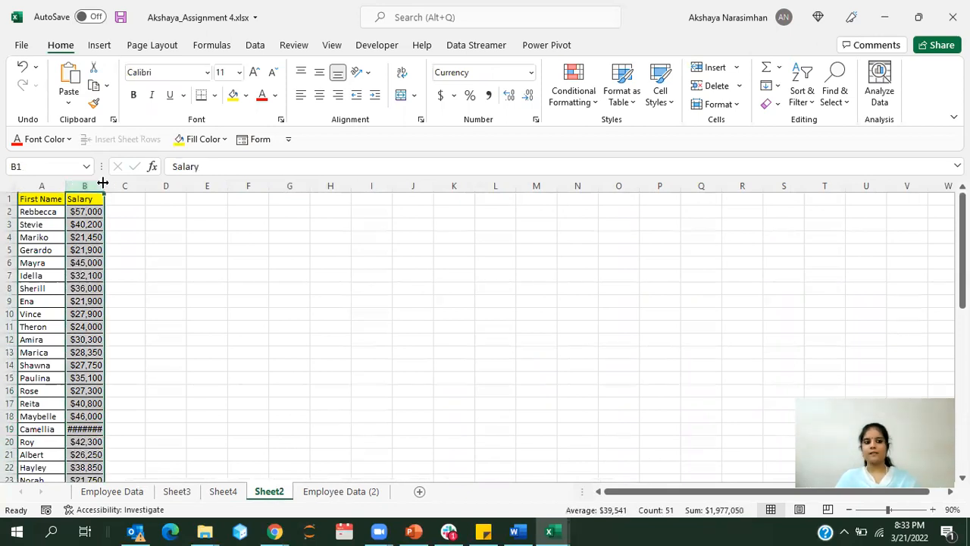
pyautogui.doubleClick(102, 184)
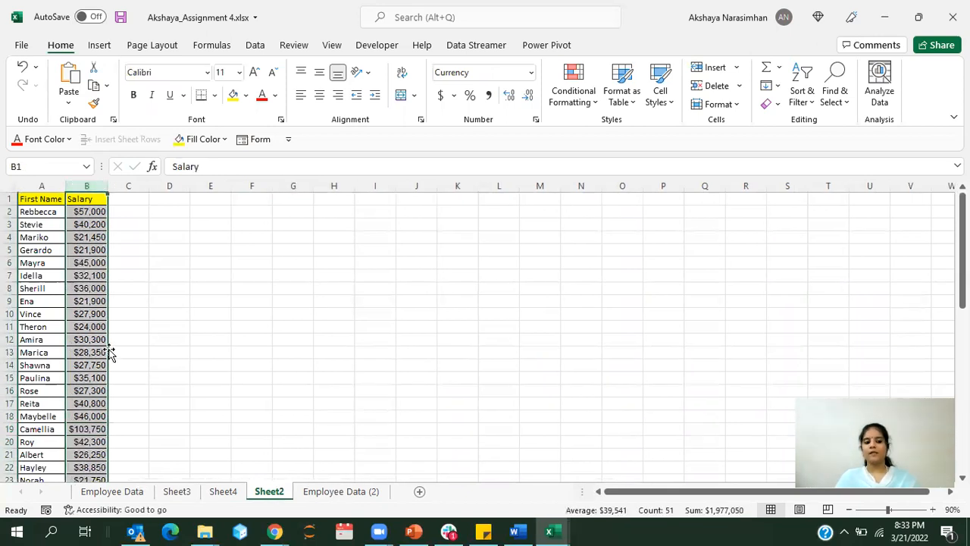
pyautogui.click(79, 427)
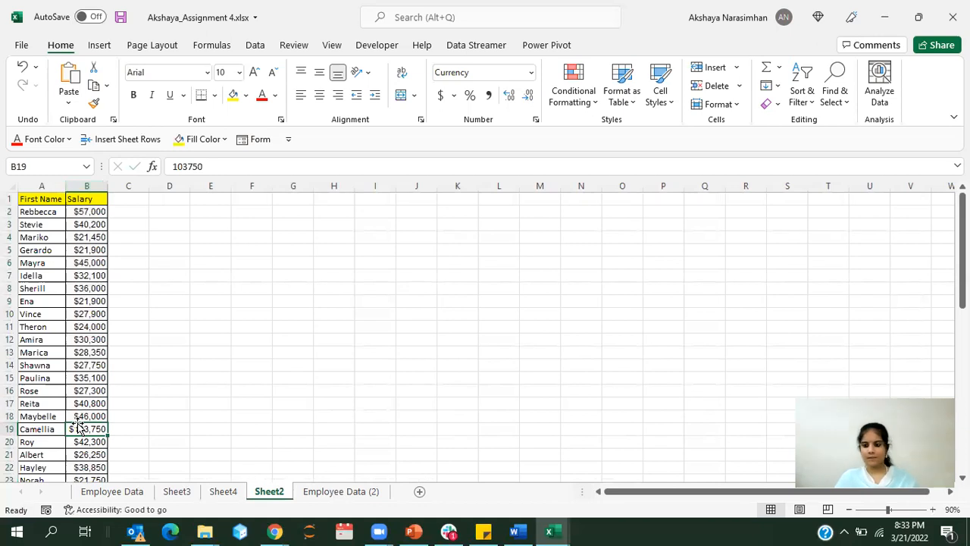
pyautogui.click(236, 427)
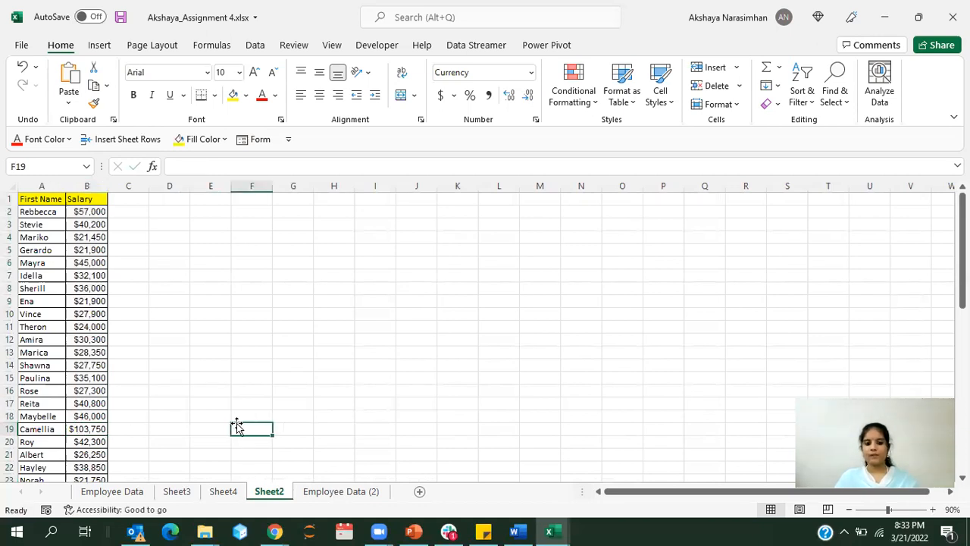
# Step: Return to the Employee Data sheet and switch to the Assignment 4 Data.xlsx workbook
pyautogui.click(106, 491)
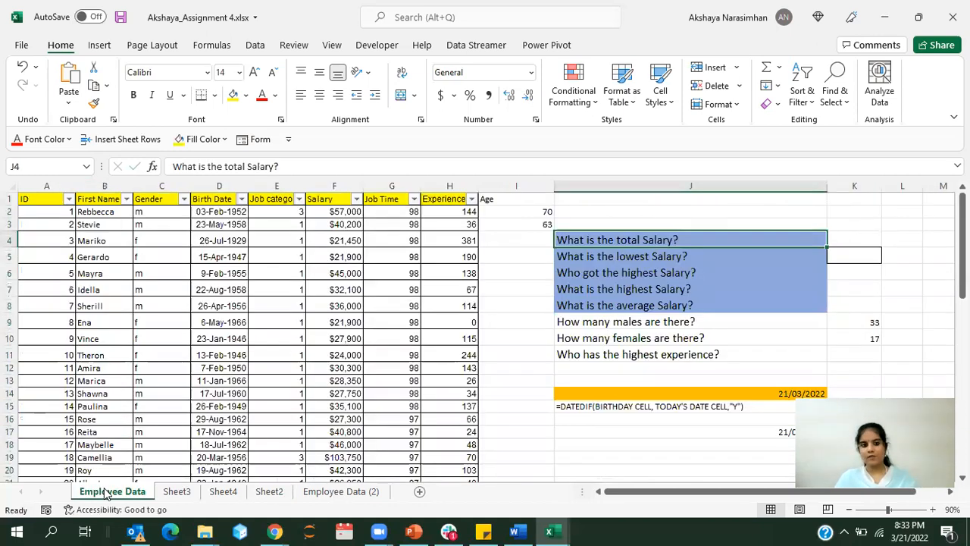
pyautogui.click(227, 385)
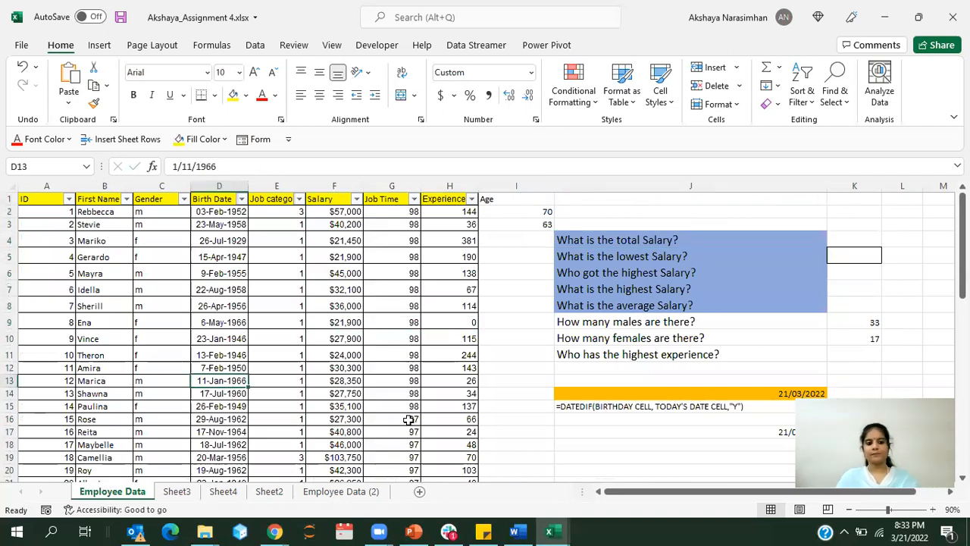
pyautogui.click(552, 531)
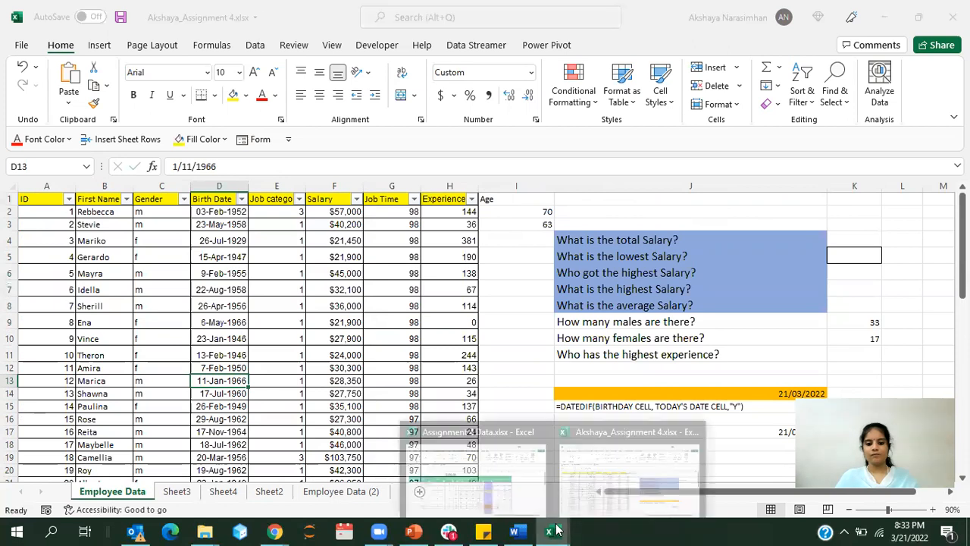
pyautogui.click(503, 486)
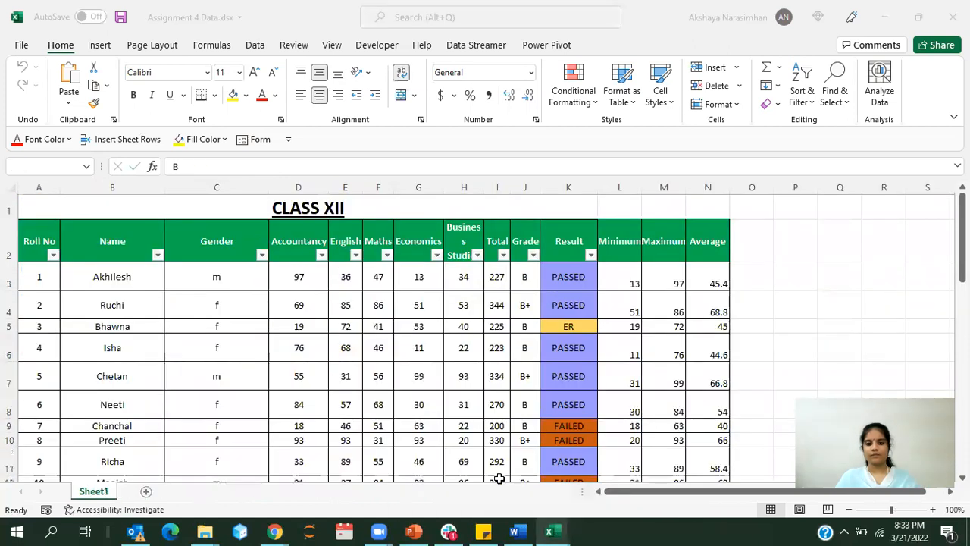
# Step: Look through the whole CLASS XII marks table, from the first student to the last row
pyautogui.click(752, 326)
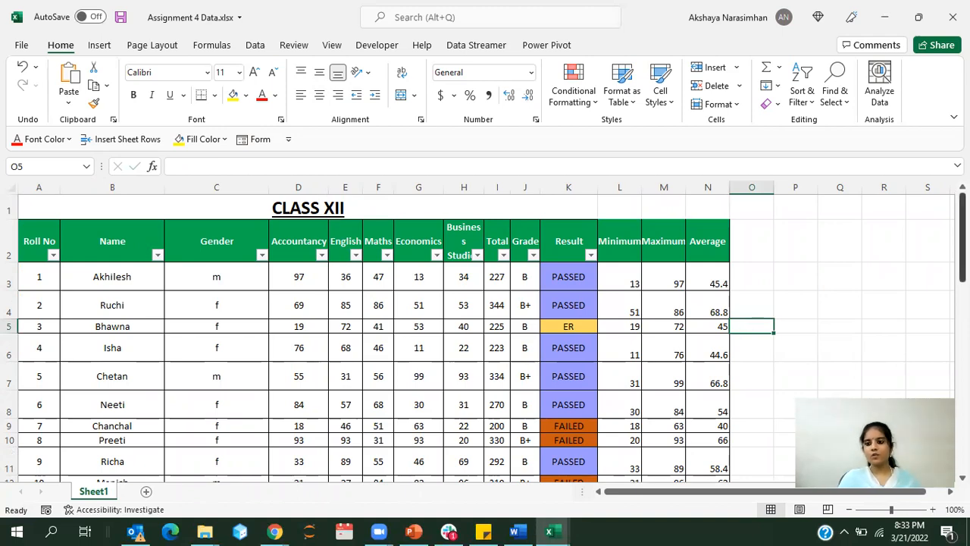
pyautogui.scroll(-3, 485, 338)
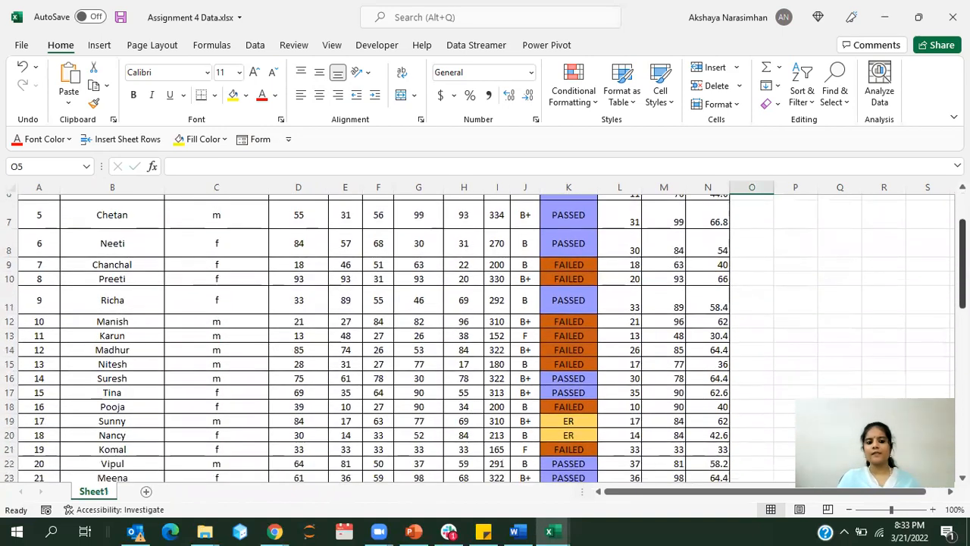
pyautogui.scroll(-4, 485, 338)
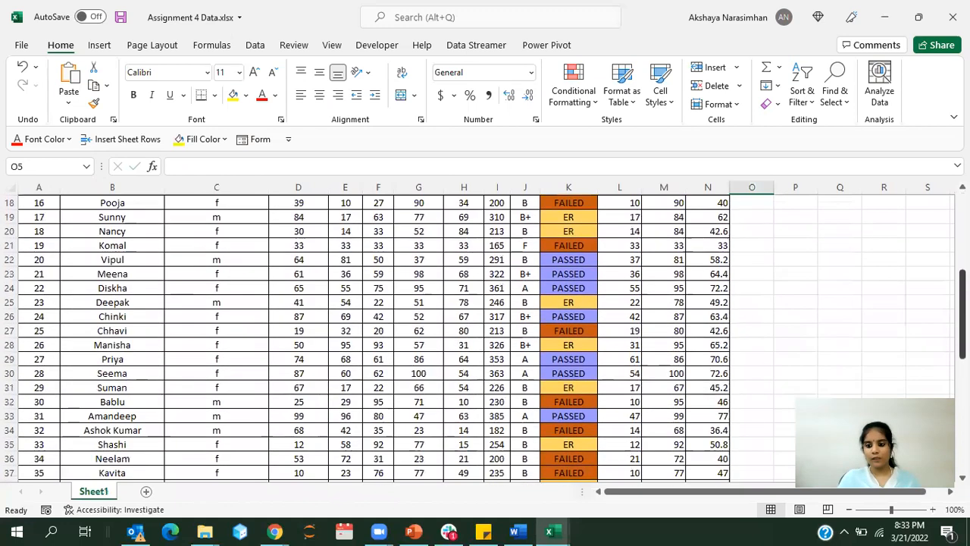
pyautogui.scroll(-5, 486, 338)
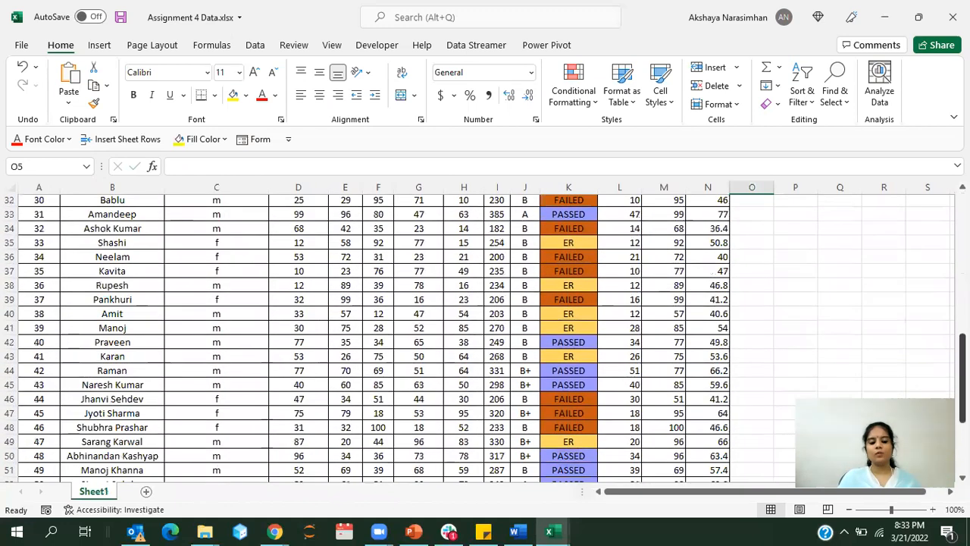
pyautogui.scroll(-2, 486, 338)
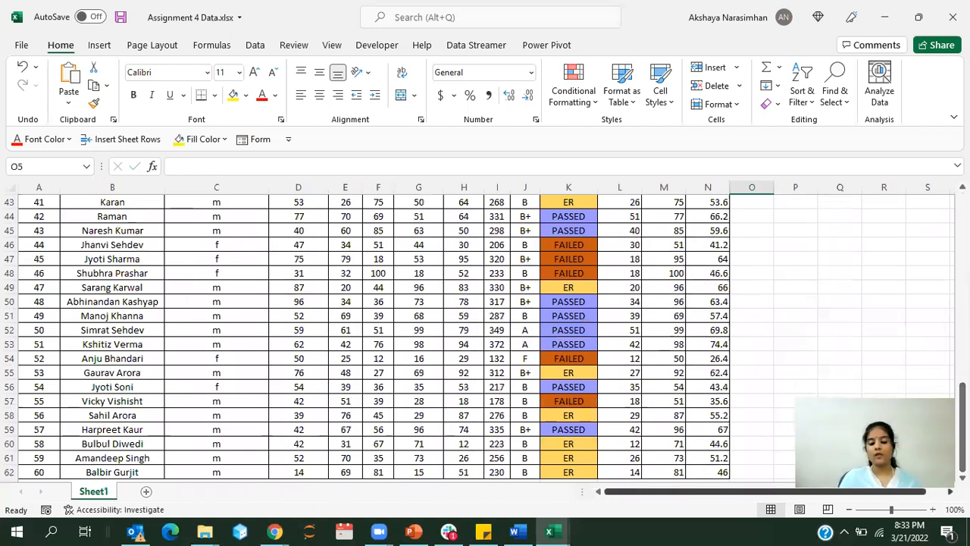
pyautogui.scroll(4, 485, 338)
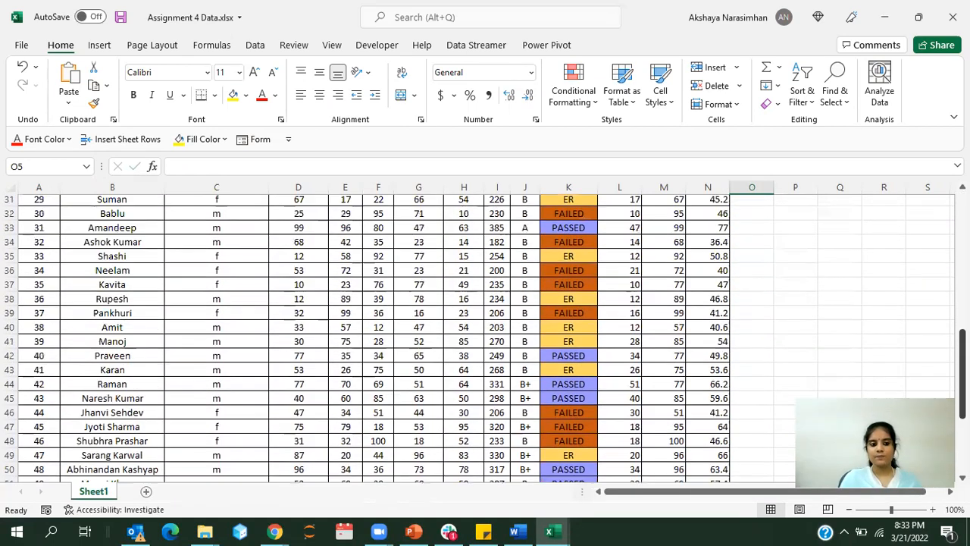
pyautogui.scroll(10, 920, 217)
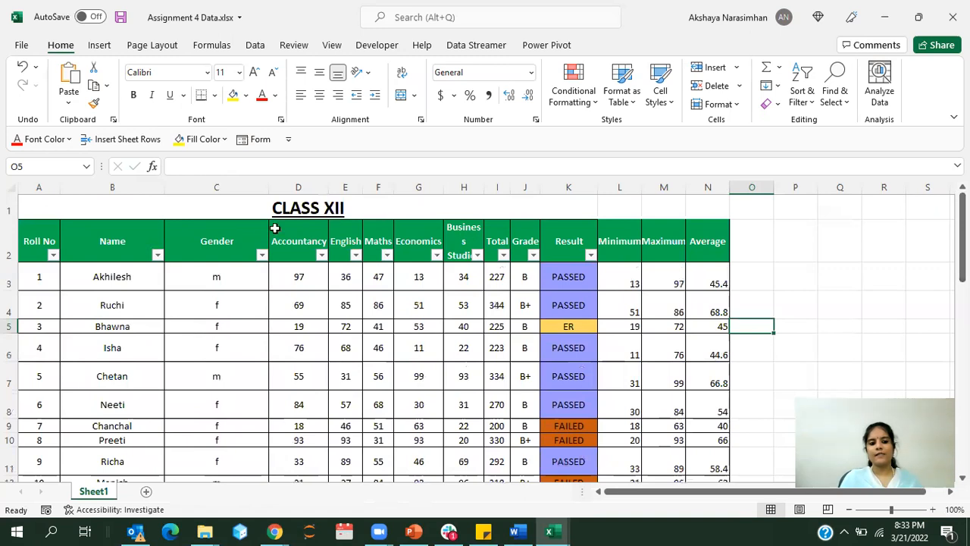
# Step: Review the Gender, Total, Minimum, Maximum and Average columns of the CLASS XII table
pyautogui.click(212, 182)
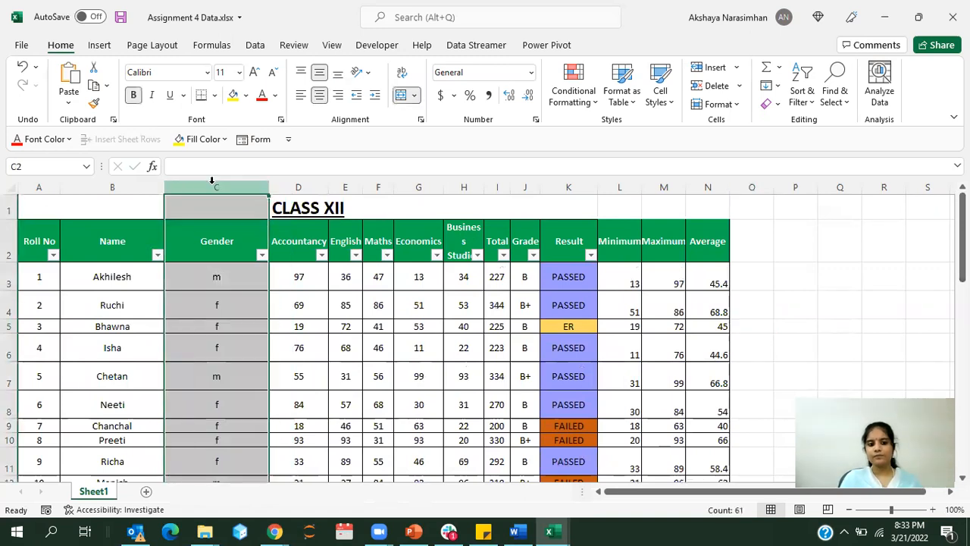
pyautogui.click(497, 185)
pyautogui.click(622, 187)
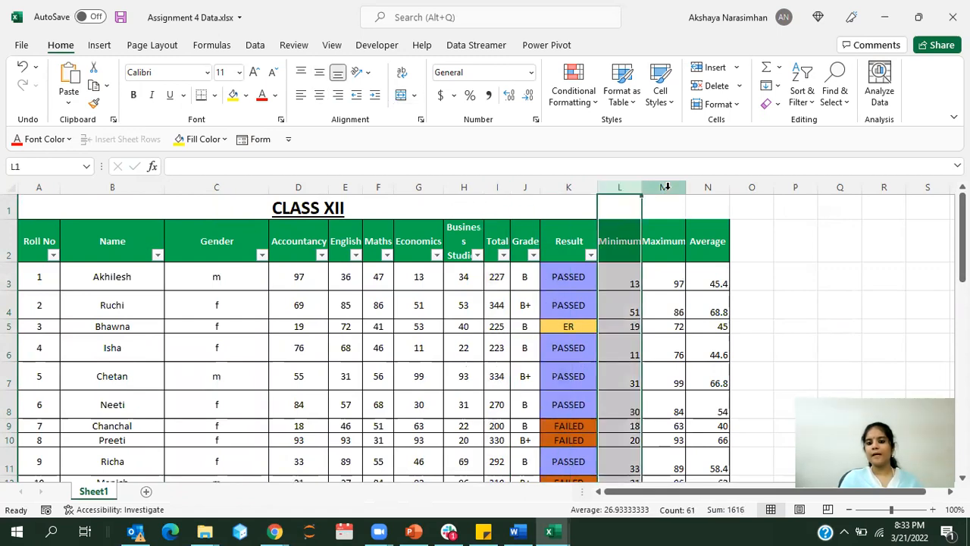
pyautogui.click(666, 187)
pyautogui.click(710, 188)
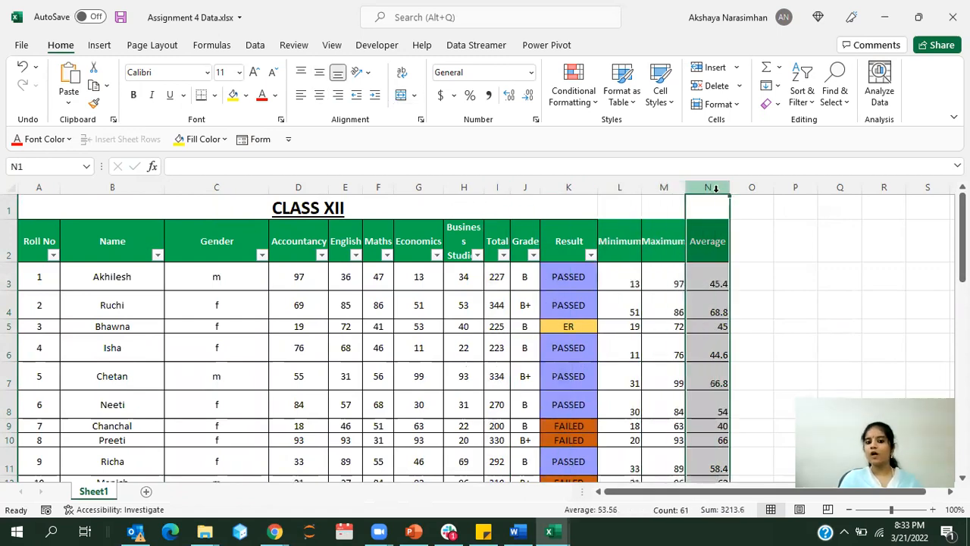
# Step: Check the formulas behind the average, maximum, minimum and total in row 3, along with the grade entry
pyautogui.click(703, 284)
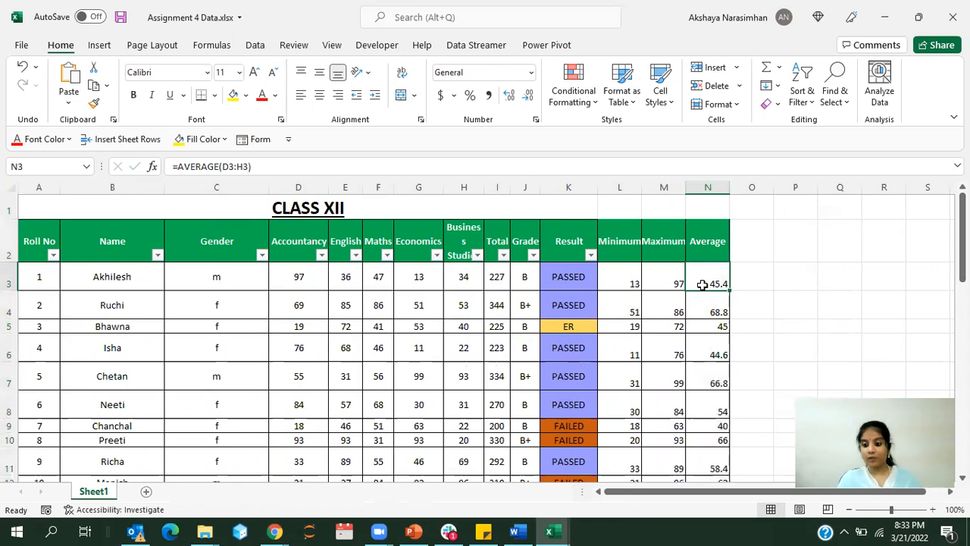
pyautogui.click(701, 313)
pyautogui.click(695, 278)
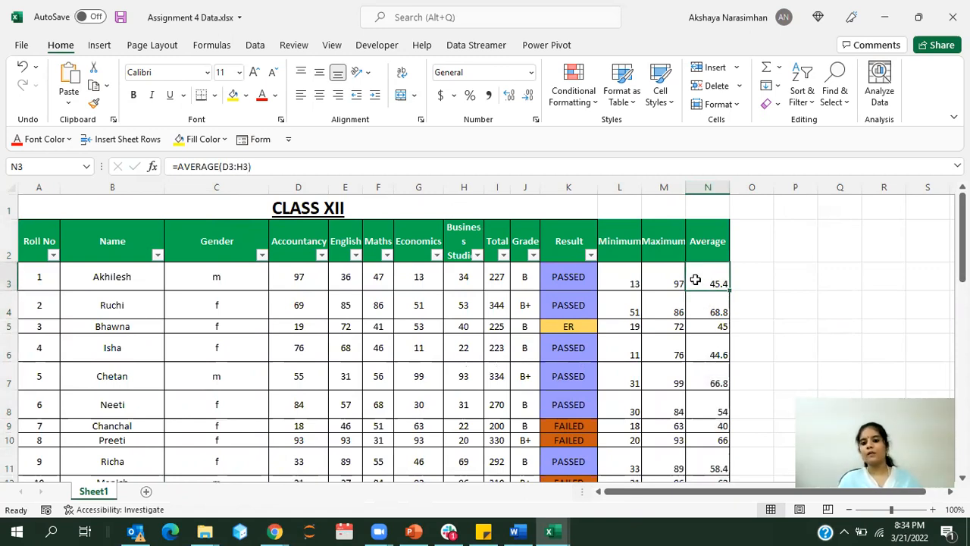
pyautogui.click(662, 277)
pyautogui.click(618, 276)
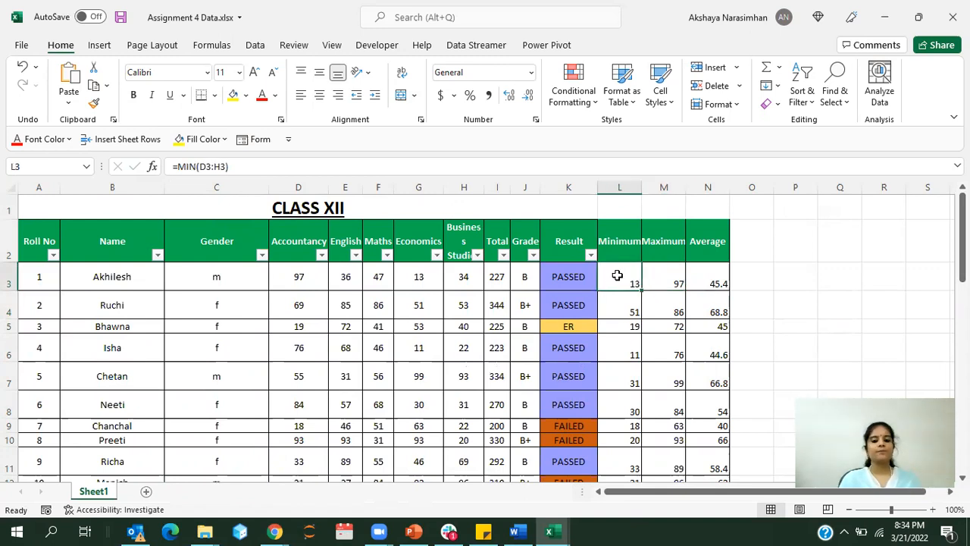
pyautogui.click(516, 280)
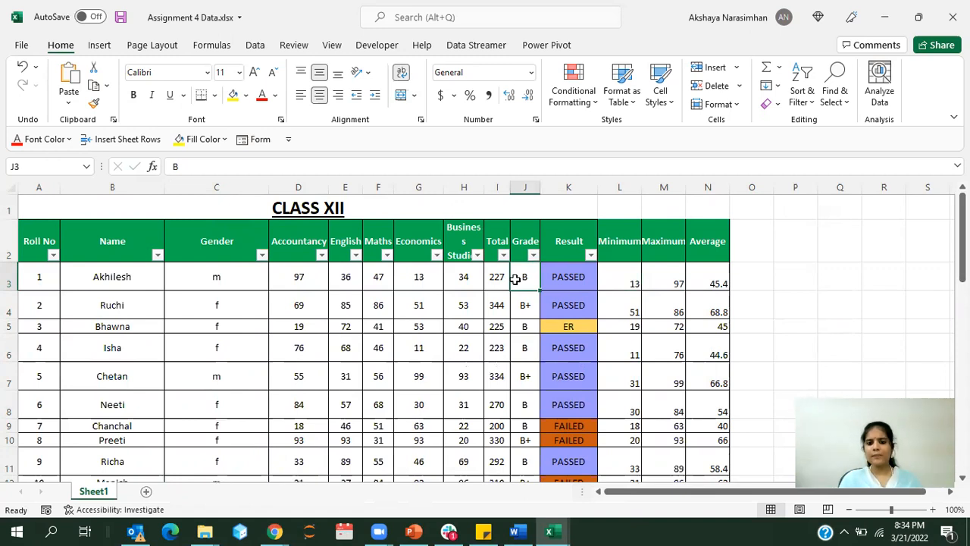
pyautogui.click(500, 277)
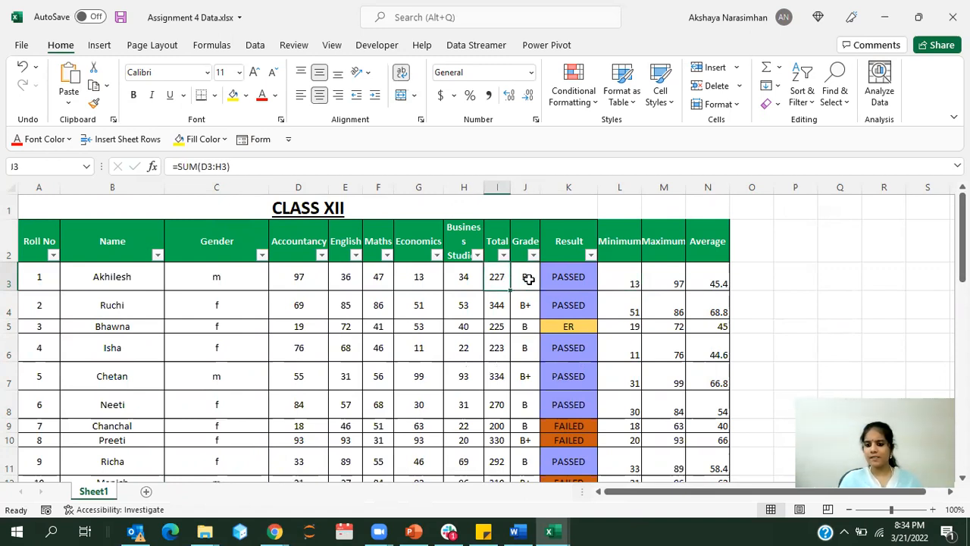
pyautogui.click(528, 279)
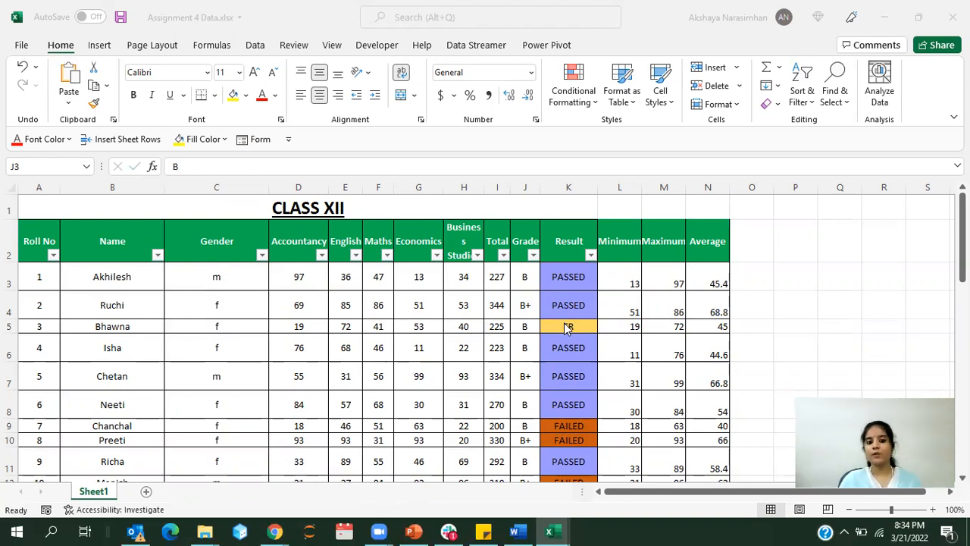
pyautogui.click(760, 276)
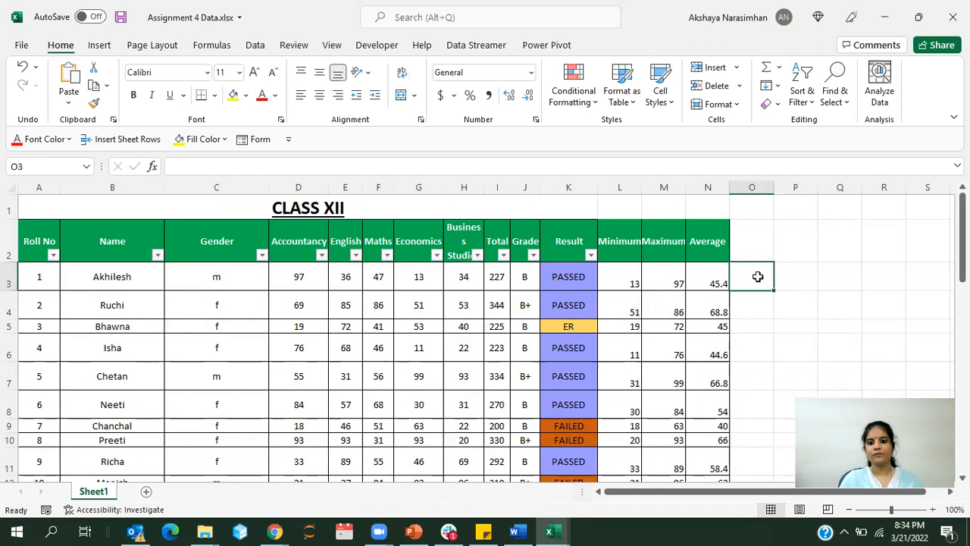
# Step: Shrink the workbook window, clear the file window away, and place the Word document beside the workbook at full screen height
pyautogui.click(918, 17)
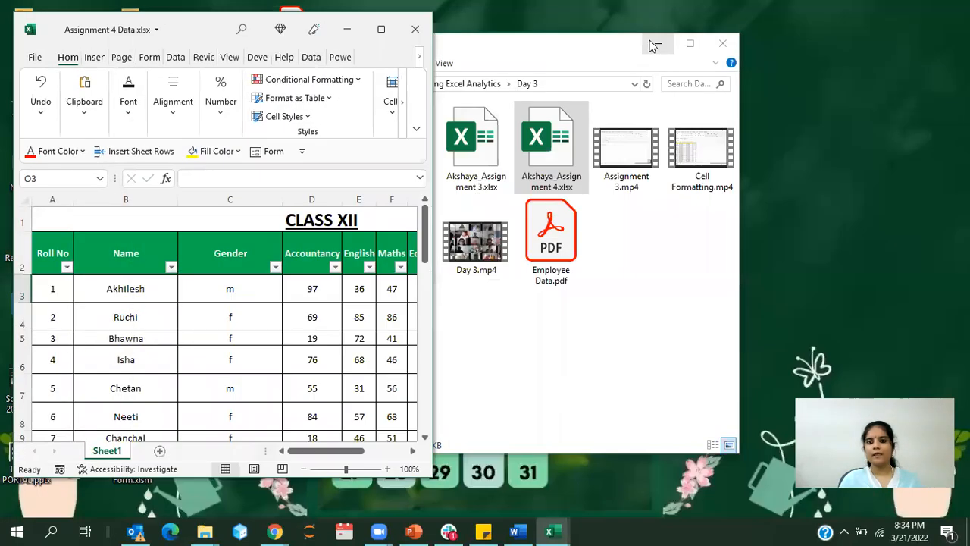
pyautogui.click(657, 44)
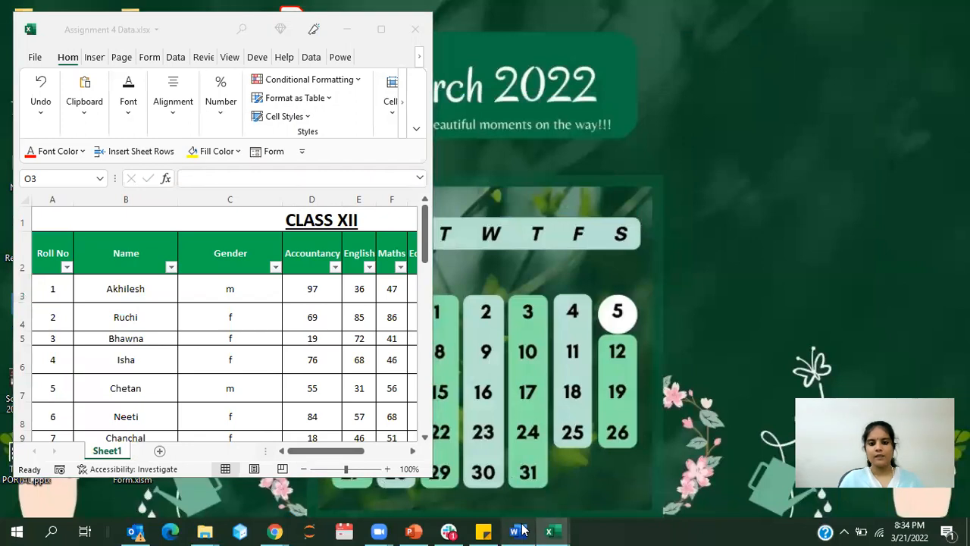
pyautogui.click(518, 530)
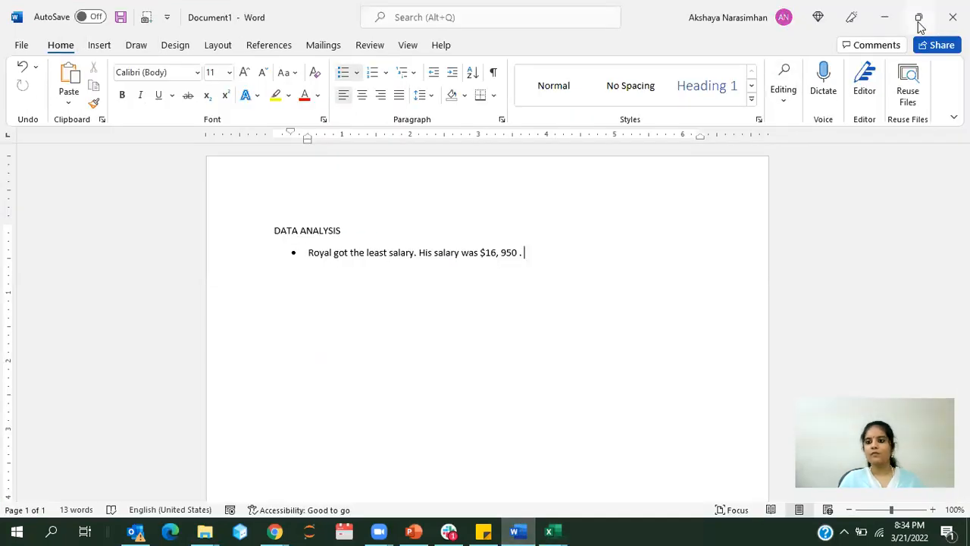
pyautogui.click(918, 17)
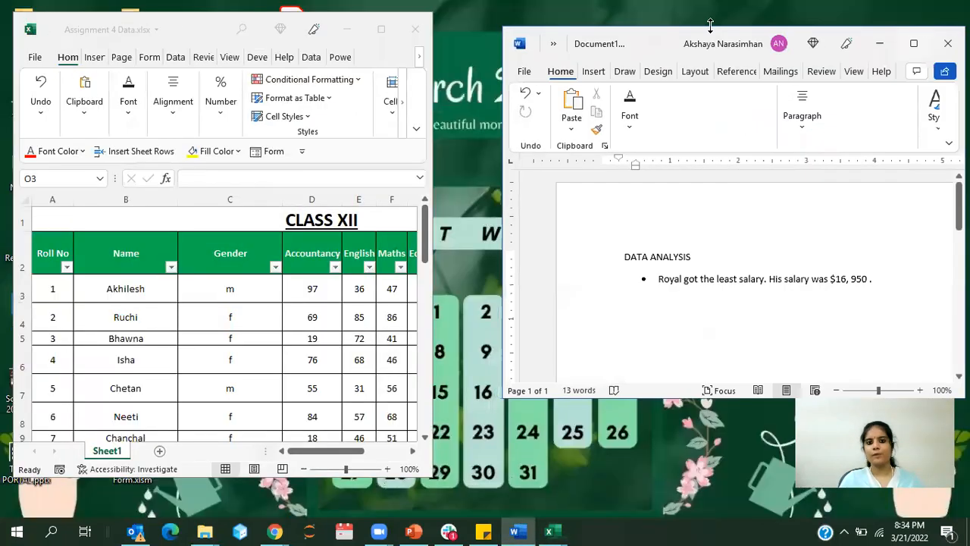
pyautogui.doubleClick(757, 400)
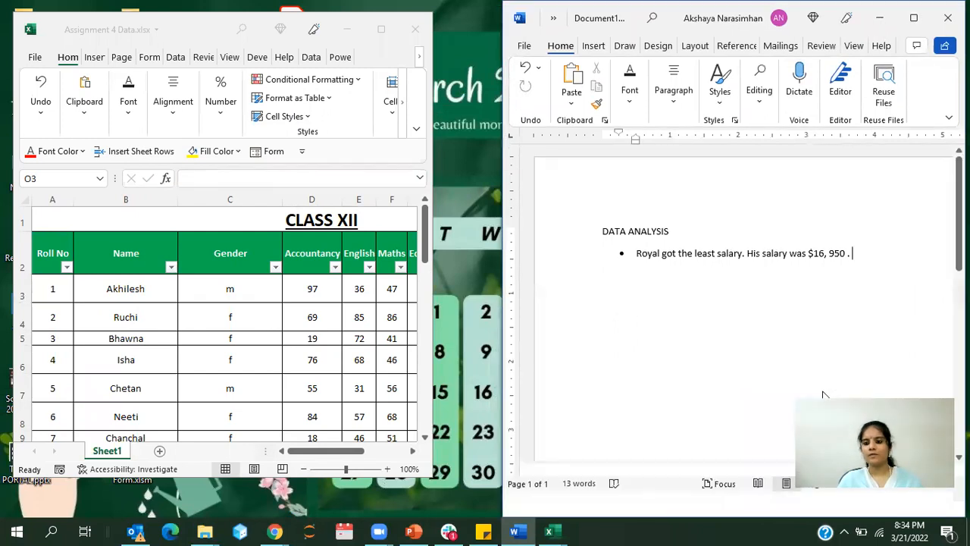
# Step: Delete the least-salary sentence from the bullet under DATA ANALYSIS in the Word document, keeping the empty bullet
pyautogui.tripleClick(750, 255)
pyautogui.press('BackSpace')
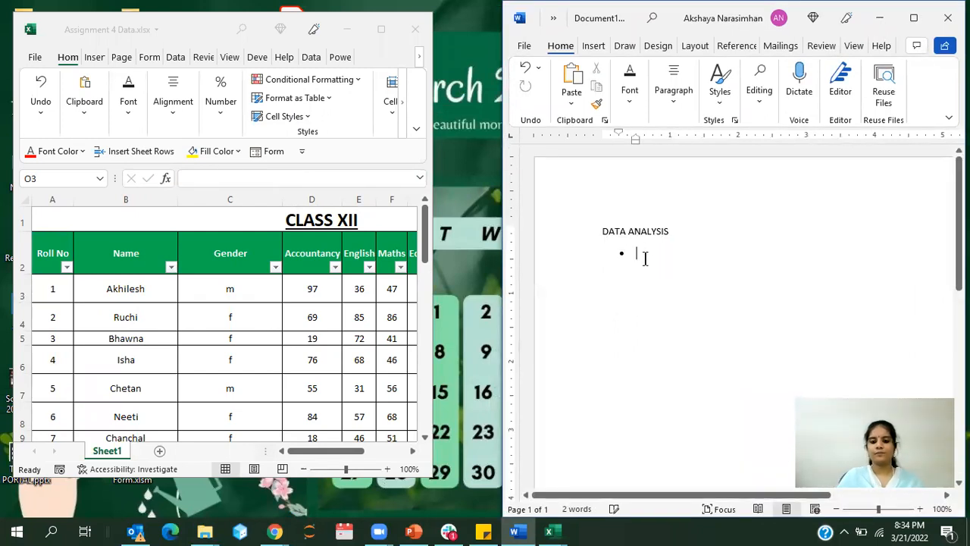
# Step: Enlarge the workbook window up to the Word window's edge and zoom the CLASS XII sheet out to 60%
pyautogui.moveTo(432, 478); pyautogui.dragTo(503, 519)
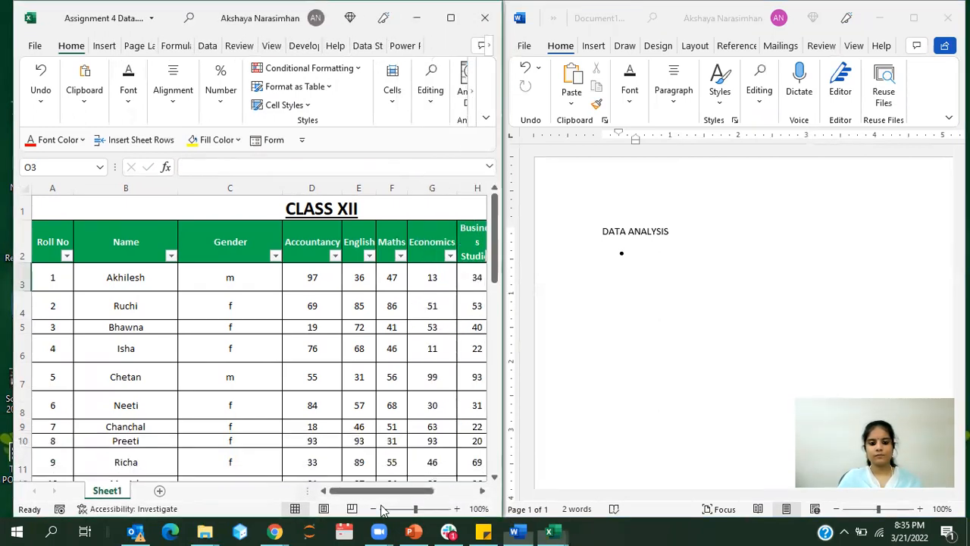
pyautogui.click(374, 510)
pyautogui.click(374, 509)
pyautogui.click(374, 509)
pyautogui.click(375, 509)
pyautogui.click(413, 371)
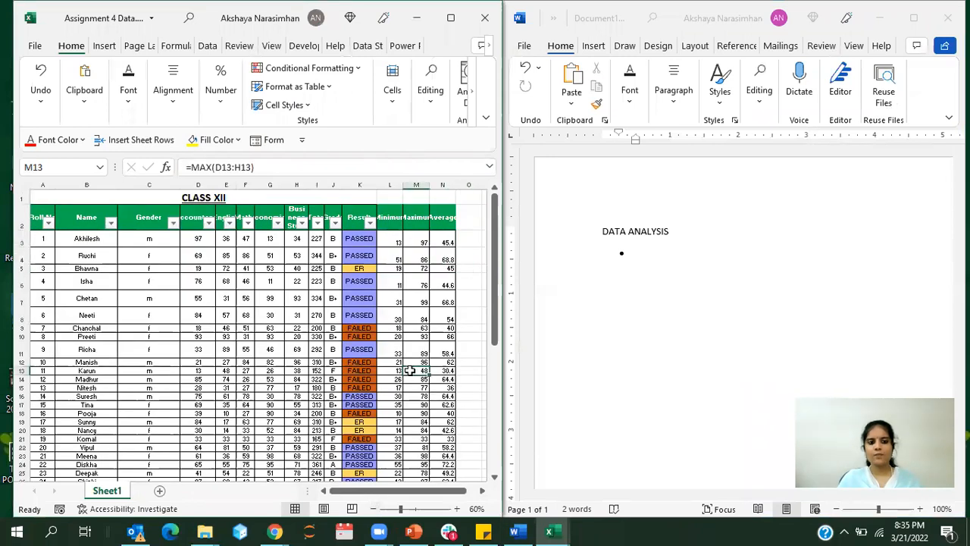
# Step: In the Word document's bullet list, write the questions "How many male students are there?" and "How many female students are there?"
pyautogui.click(646, 261)
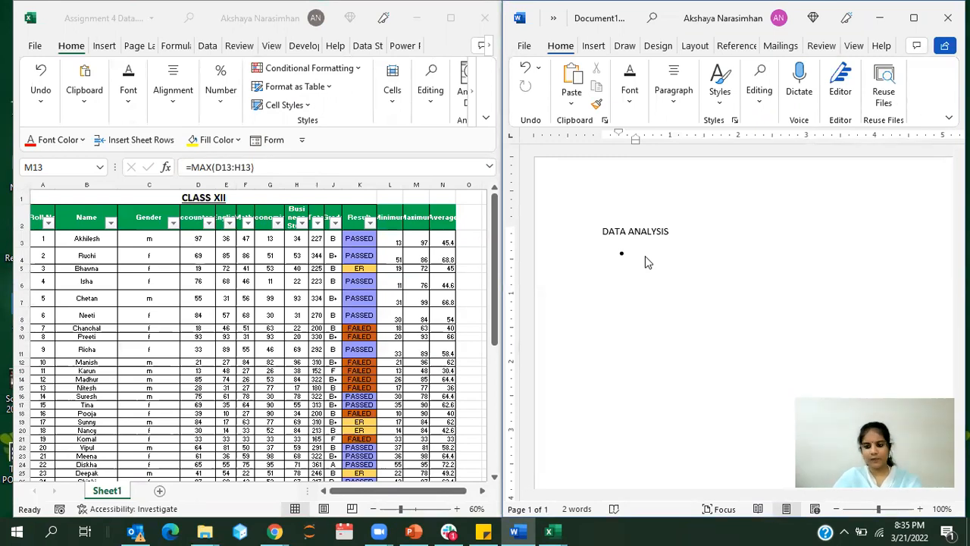
pyautogui.write('H')
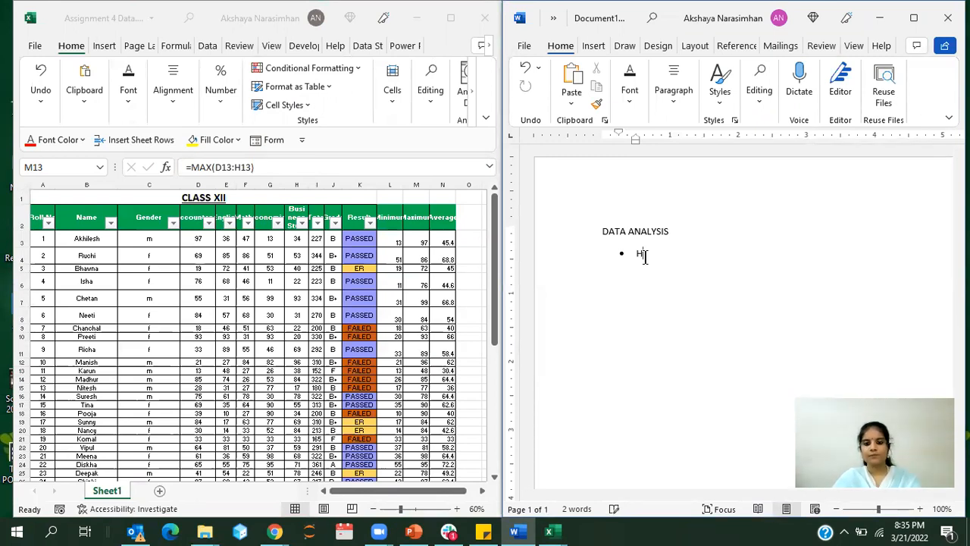
pyautogui.write('ow many mal')
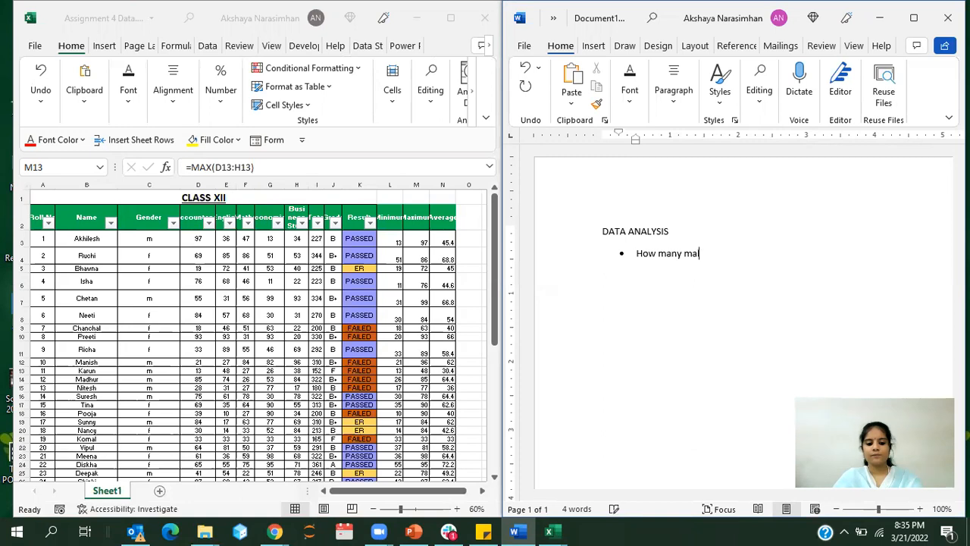
pyautogui.write('e studen')
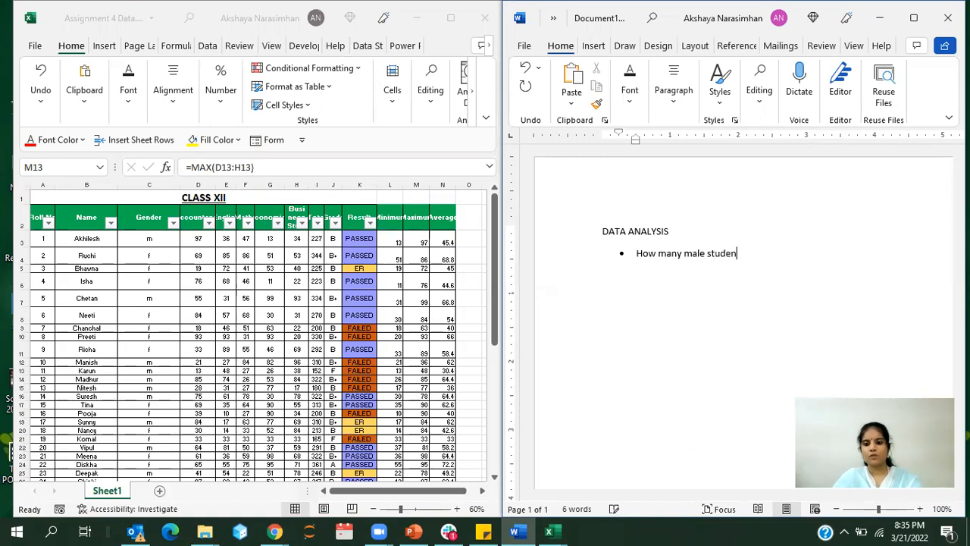
pyautogui.write('ts are there?')
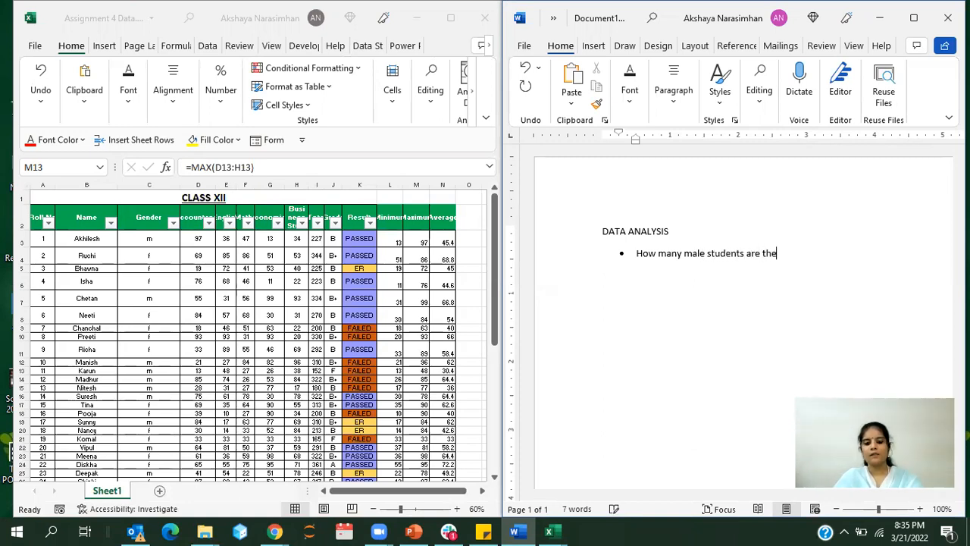
pyautogui.press('Return')
pyautogui.write('How ')
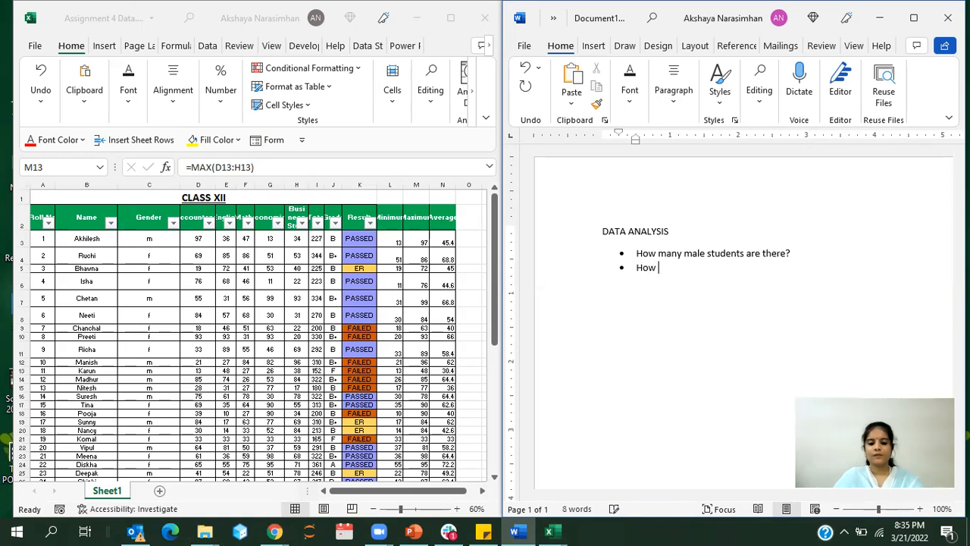
pyautogui.write('many female s')
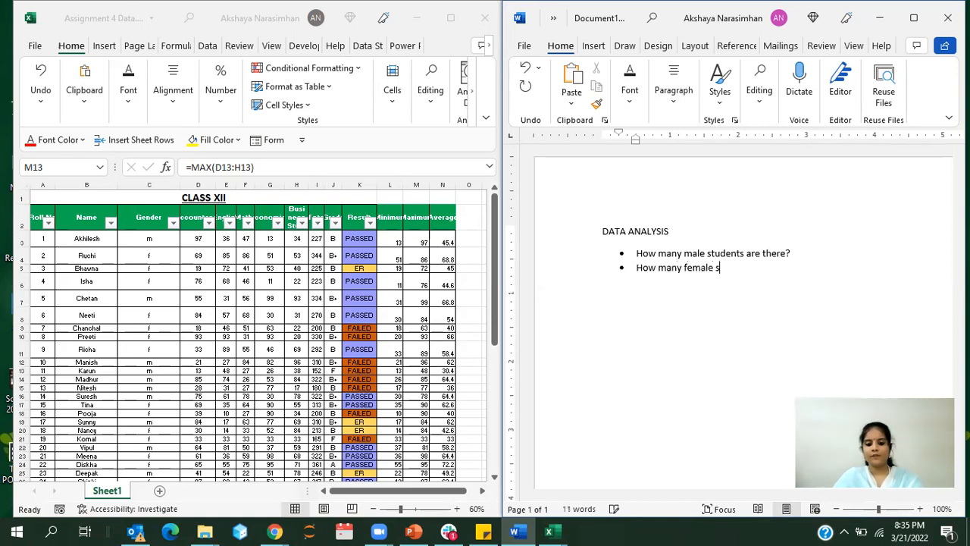
pyautogui.write('tudents are there?')
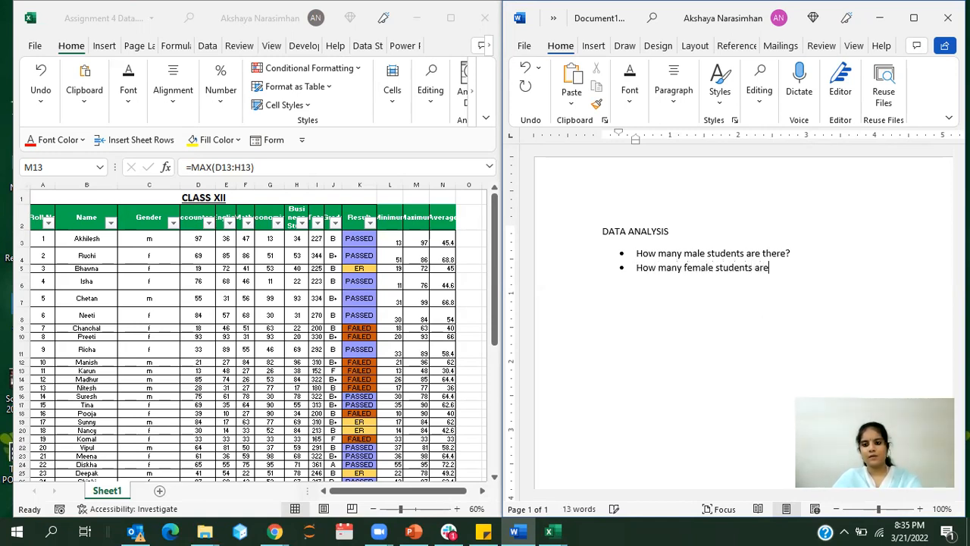
# Step: Add a third bullet reading "What is the total number of students?" and start a new empty bullet below it
pyautogui.press('Return')
pyautogui.write('What is the total number ')
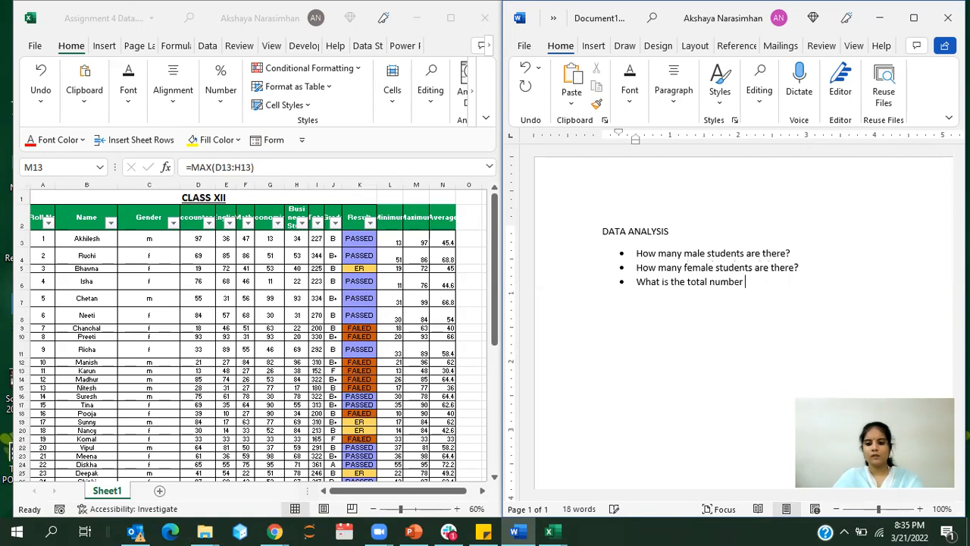
pyautogui.write('of students?')
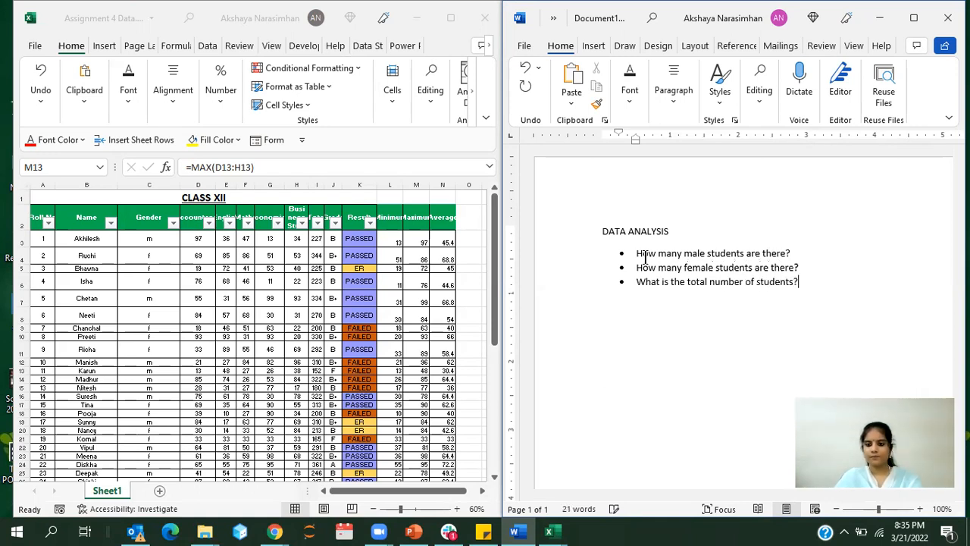
pyautogui.press('Return')
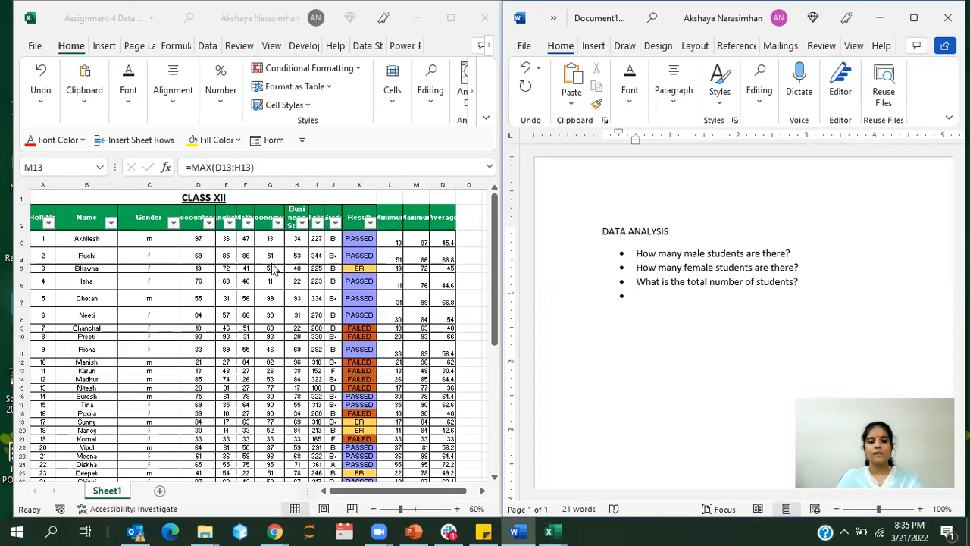
pyautogui.click(193, 249)
pyautogui.press('F2')
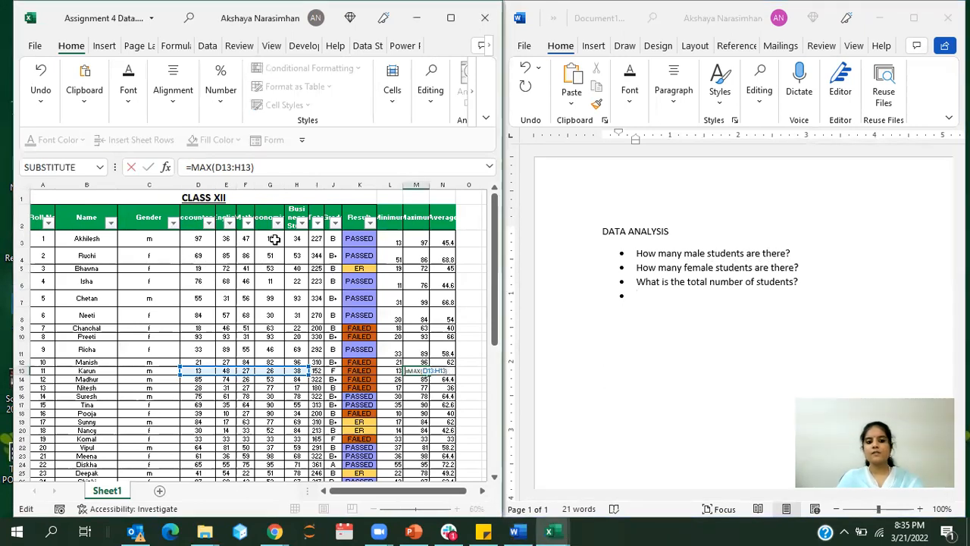
pyautogui.click(317, 239)
pyautogui.press('Escape')
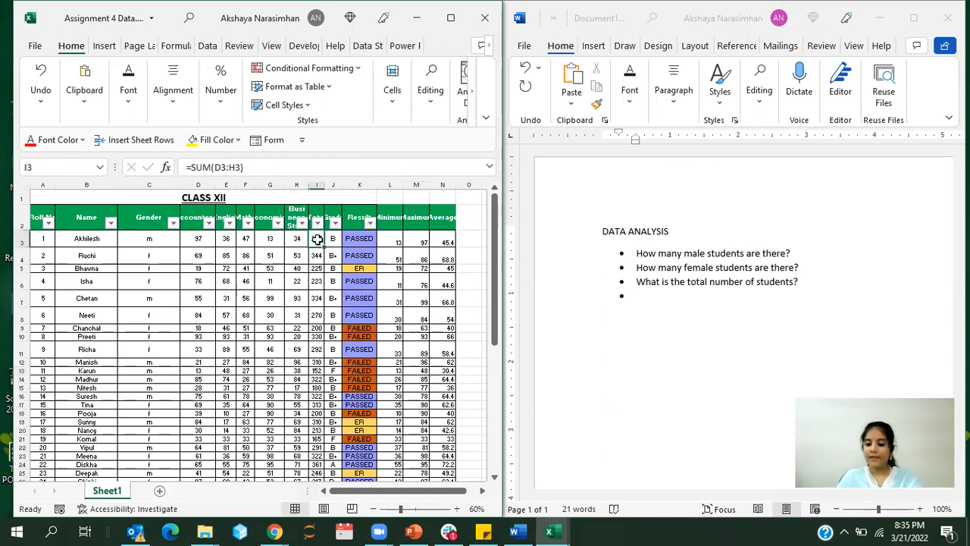
# Step: In the Excel workbook, calculate the average of D3:D62 in cell D63 and fill the formula across to H63
pyautogui.click(195, 297)
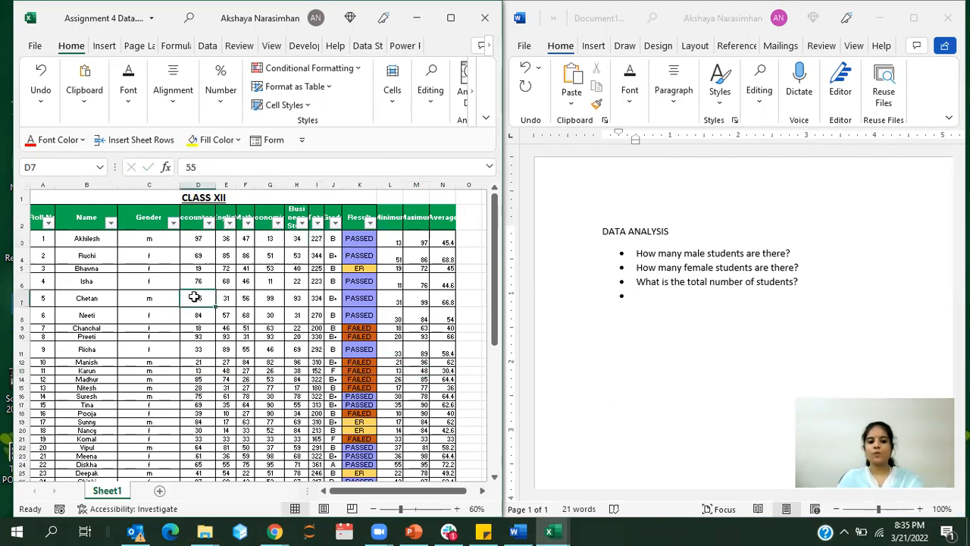
pyautogui.scroll(-15, 195, 297)
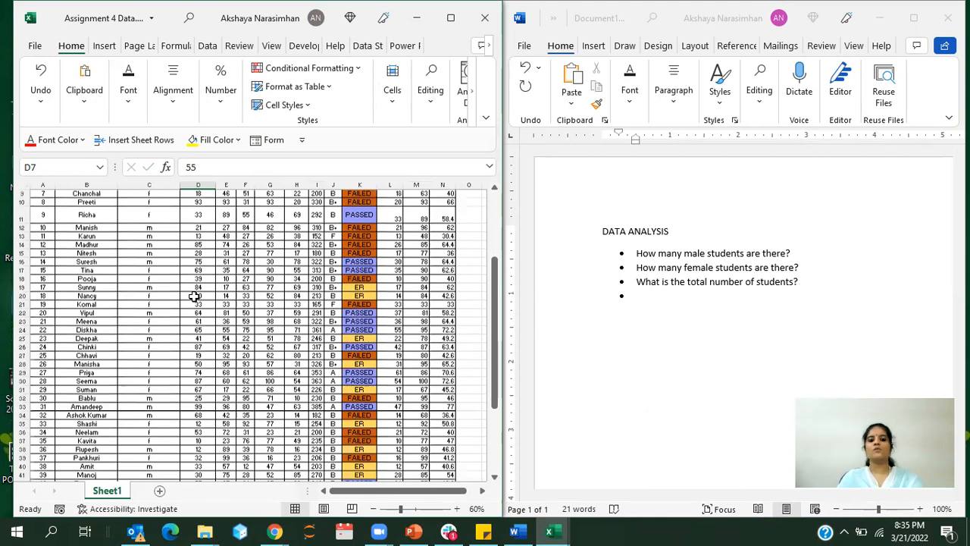
pyautogui.click(205, 305)
pyautogui.write('=')
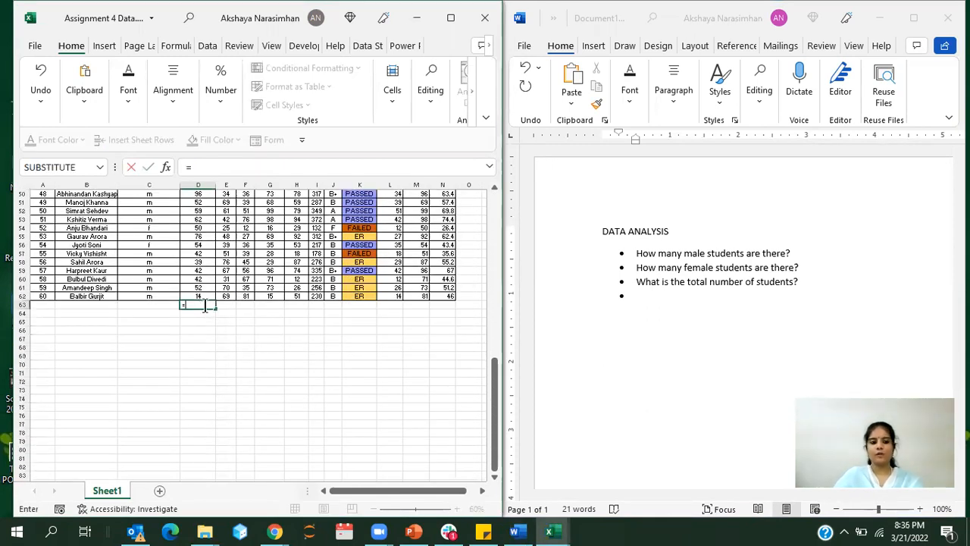
pyautogui.write('average(')
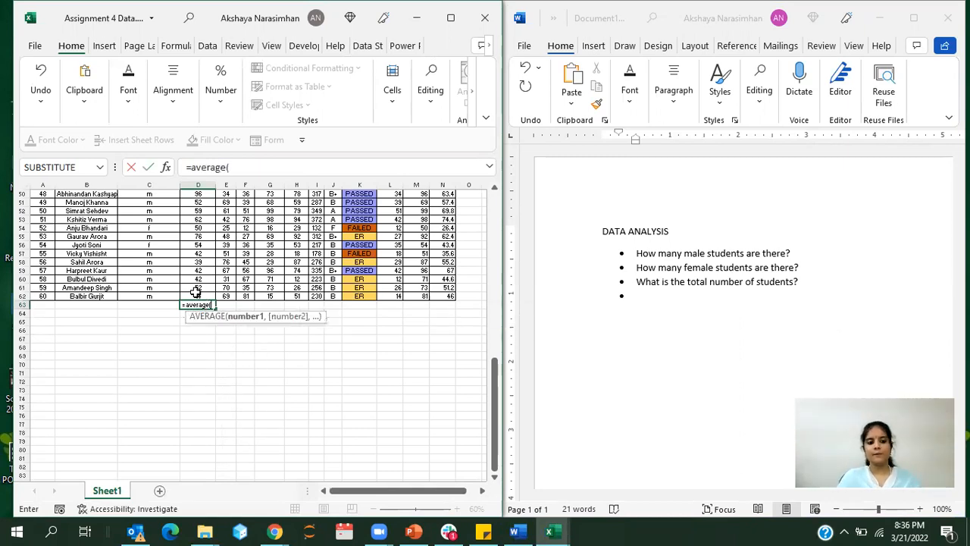
pyautogui.moveTo(196, 296); pyautogui.dragTo(195, 237)
pyautogui.write(')')
pyautogui.press('Return')
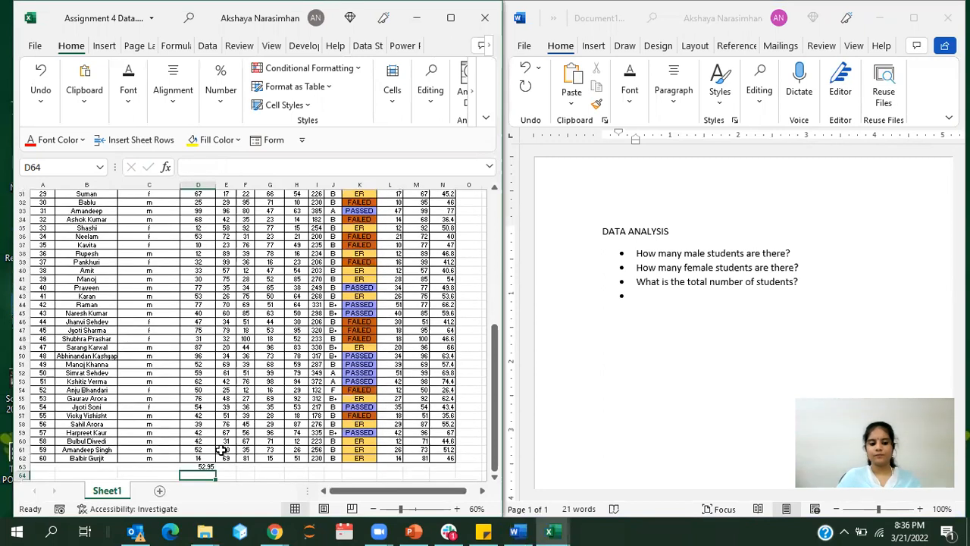
pyautogui.click(206, 467)
pyautogui.moveTo(215, 470); pyautogui.dragTo(307, 475)
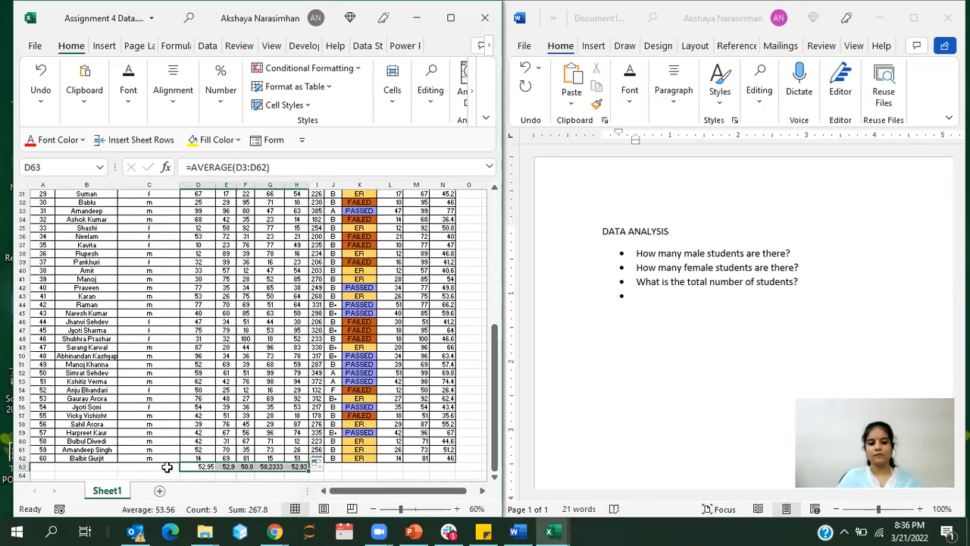
# Step: Label cells C63, C64 and C65 as Average, Minimum and Maximum
pyautogui.click(167, 467)
pyautogui.write('Aver')
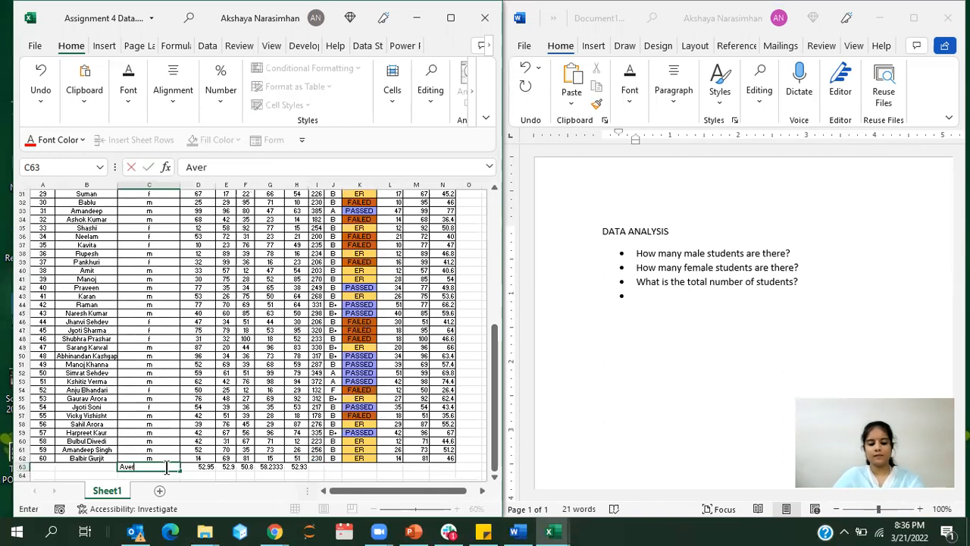
pyautogui.write('age')
pyautogui.press('Return')
pyautogui.write('Minimum')
pyautogui.press('Return')
pyautogui.write('Maximum')
# Step: Calculate the minimum of D3:D62 in cell D64 with the MIN function
pyautogui.click(167, 467)
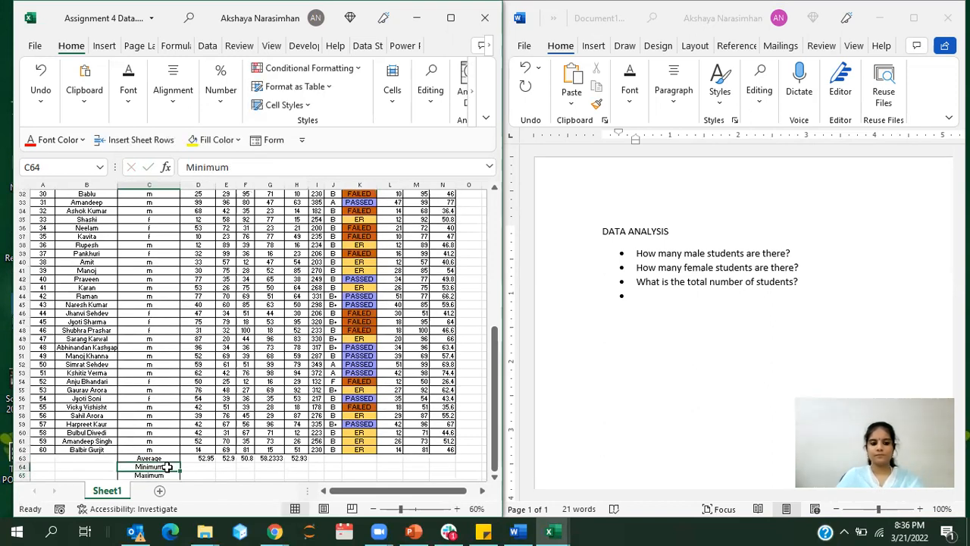
pyautogui.press('Right')
pyautogui.write('=')
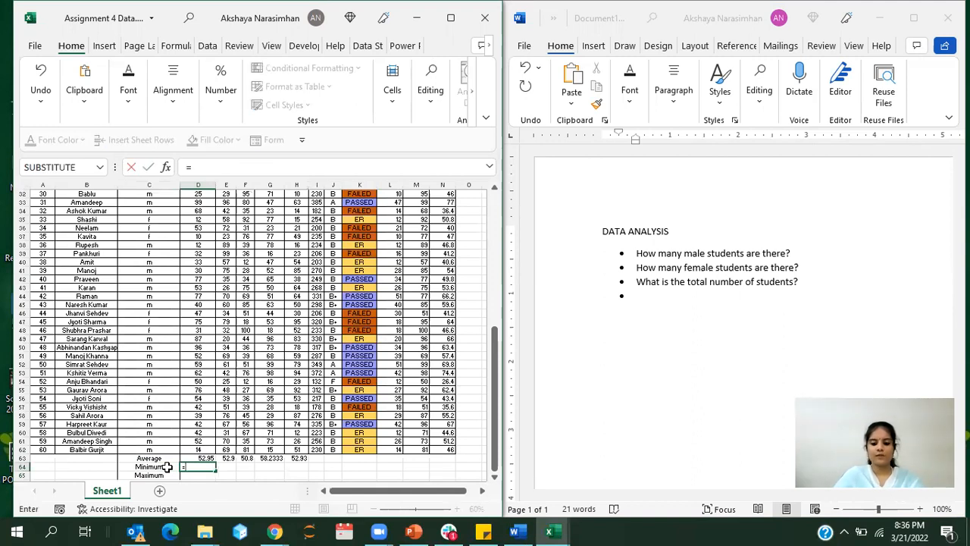
pyautogui.write('min(')
pyautogui.moveTo(199, 450); pyautogui.dragTo(197, 240)
pyautogui.write(')')
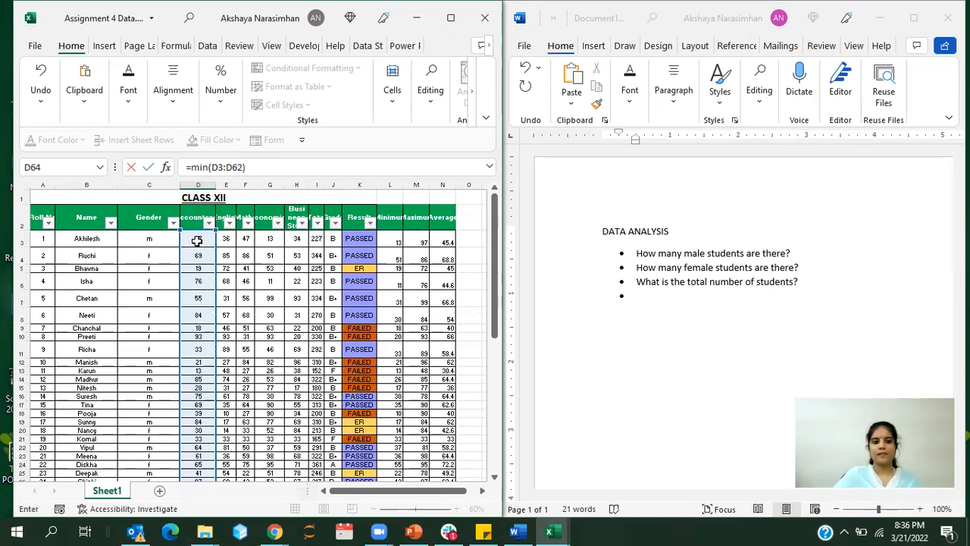
pyautogui.press('Return')
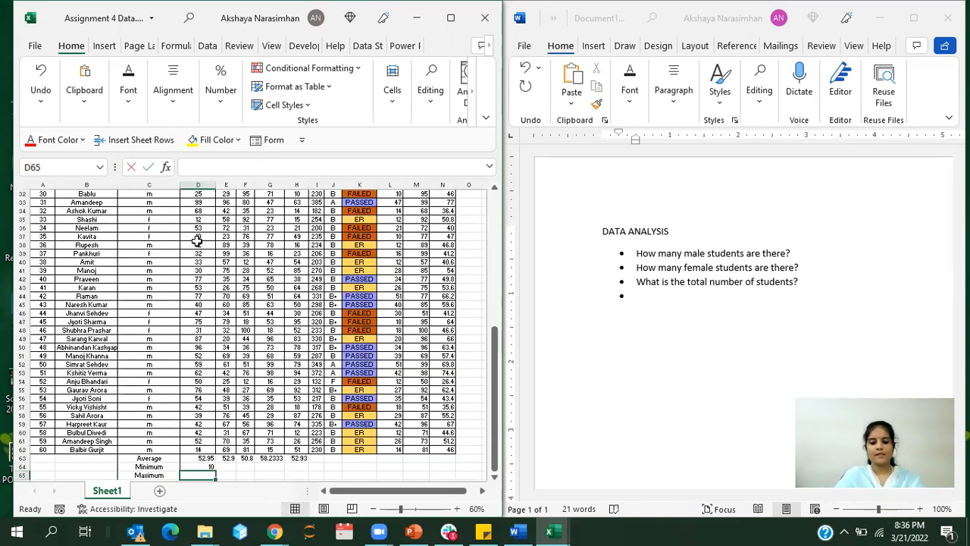
# Step: Calculate the maximum of all the Accountancy marks in cell D65 with the MAX function
pyautogui.write('=max(')
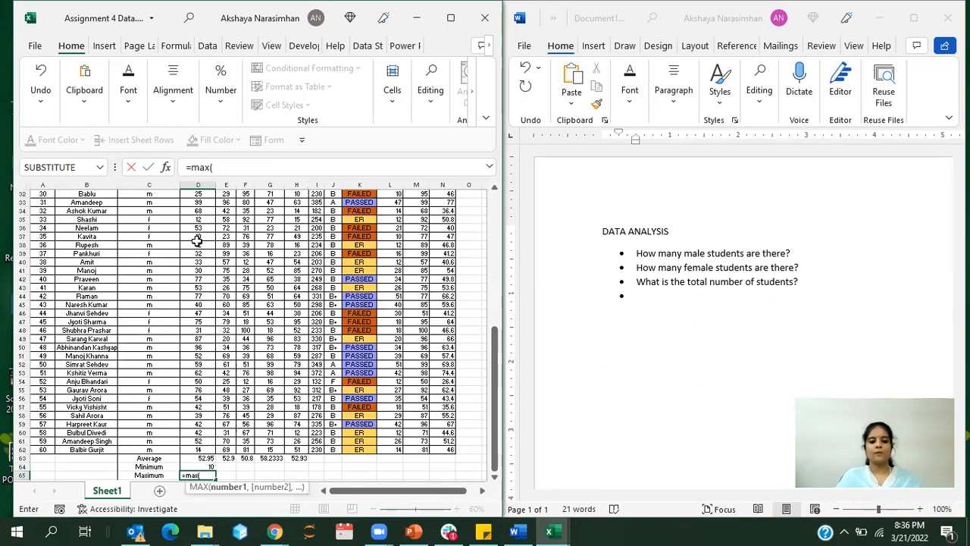
pyautogui.moveTo(199, 450); pyautogui.dragTo(190, 235)
pyautogui.press('Return')
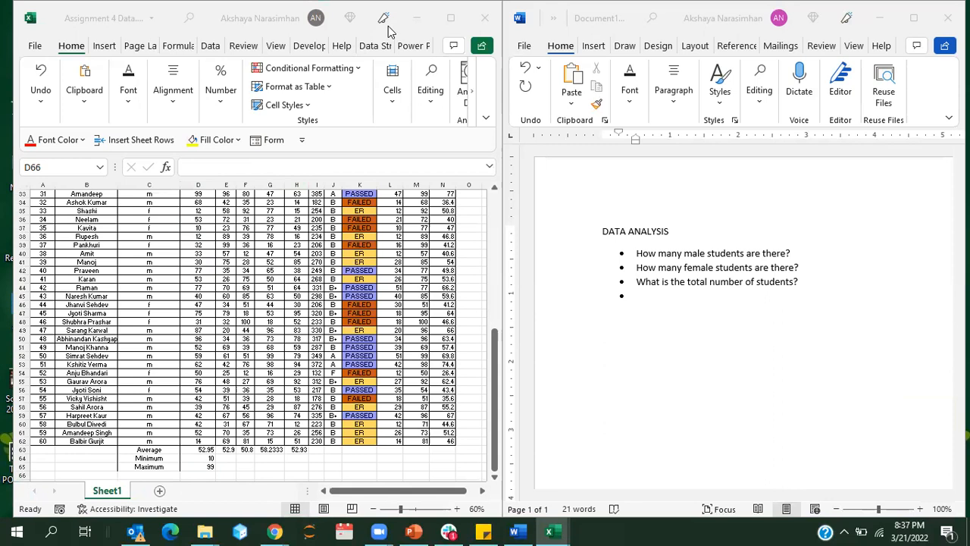
# Step: Fill the minimum and maximum formulas from D64:D65 across to column H
pyautogui.click(206, 453)
pyautogui.click(201, 457)
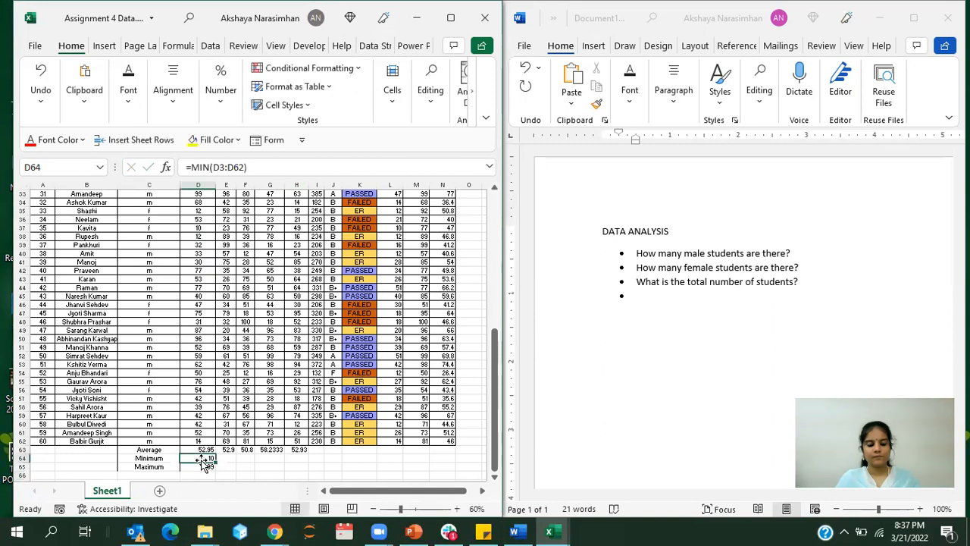
pyautogui.moveTo(201, 458); pyautogui.dragTo(306, 470)
pyautogui.click(350, 459)
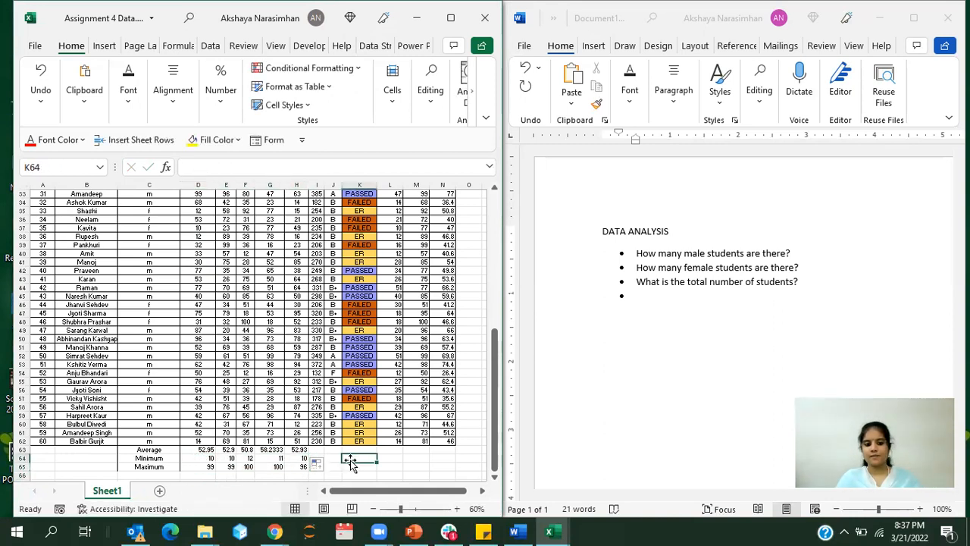
# Step: Shade the summary block C63:H65 with a light gold fill
pyautogui.moveTo(182, 452); pyautogui.dragTo(297, 465)
pyautogui.click(238, 140)
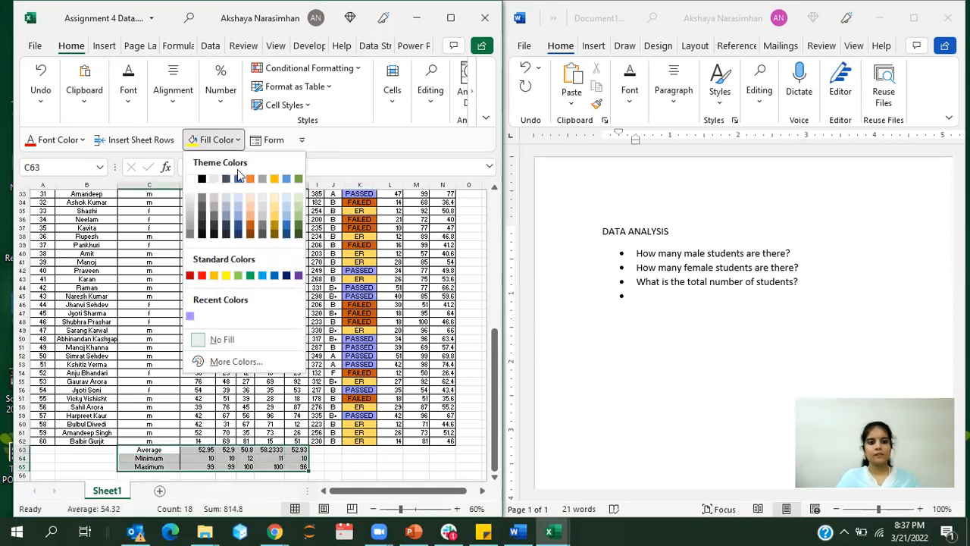
pyautogui.click(275, 208)
pyautogui.click(386, 459)
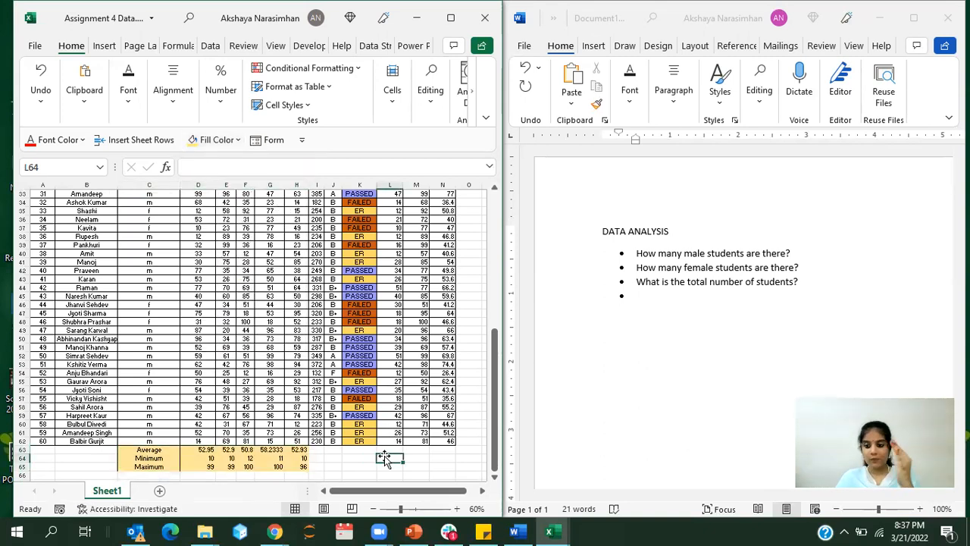
# Step: In the Word document, add the bullet "Who got the highest mark in" with the sub-bullet "Accountancy" and an empty sub-bullet below
pyautogui.click(714, 300)
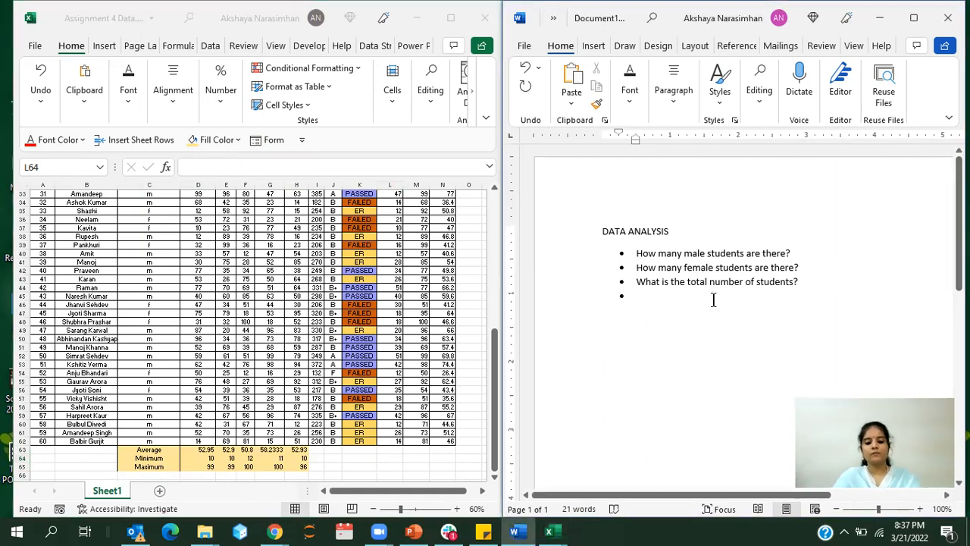
pyautogui.write('who got the highest mark in')
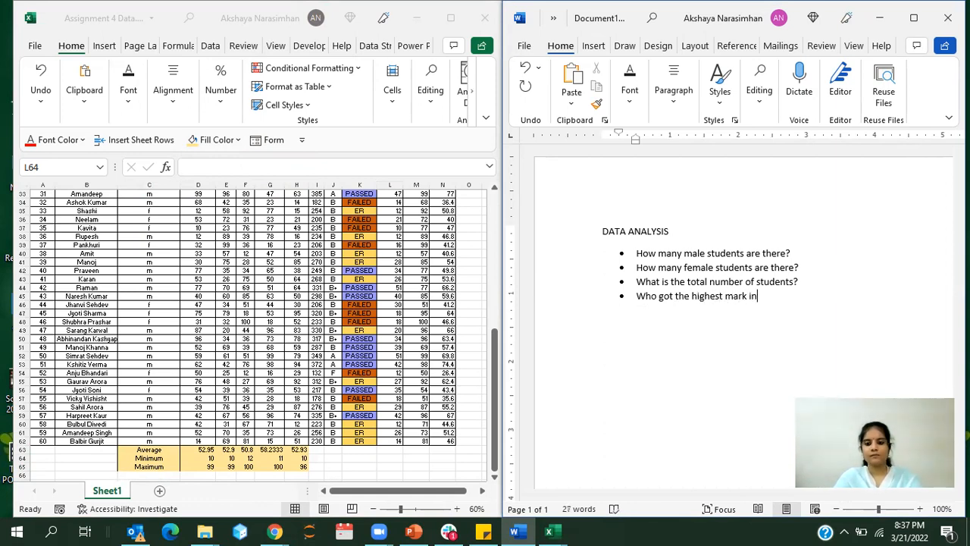
pyautogui.press('Tab')
pyautogui.write('Accounts')
pyautogui.press('Return')
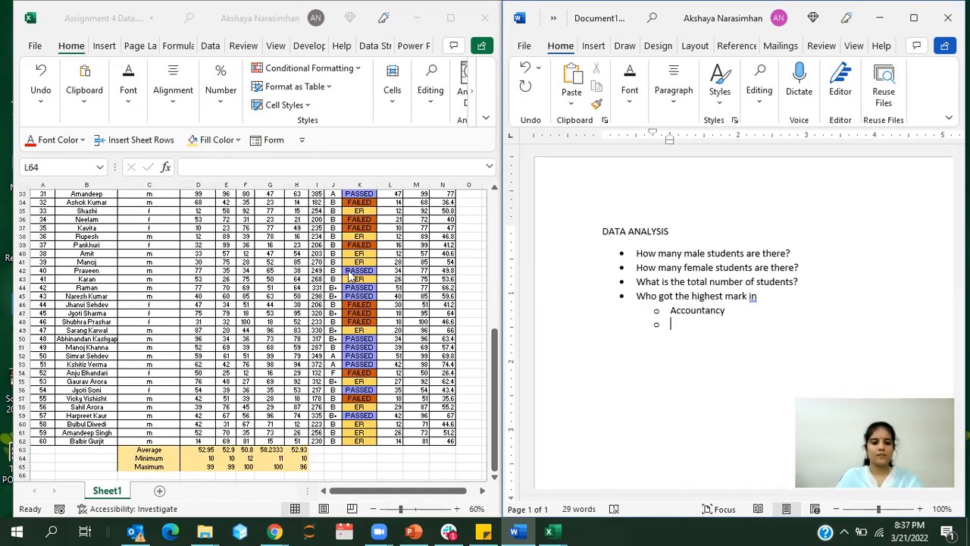
# Step: Complete the subject sub-bullets in the Word list with English, Business Studies, Economics and Mathematics
pyautogui.hotkey('alt', 'Tab')
pyautogui.scroll(11, 277, 257)
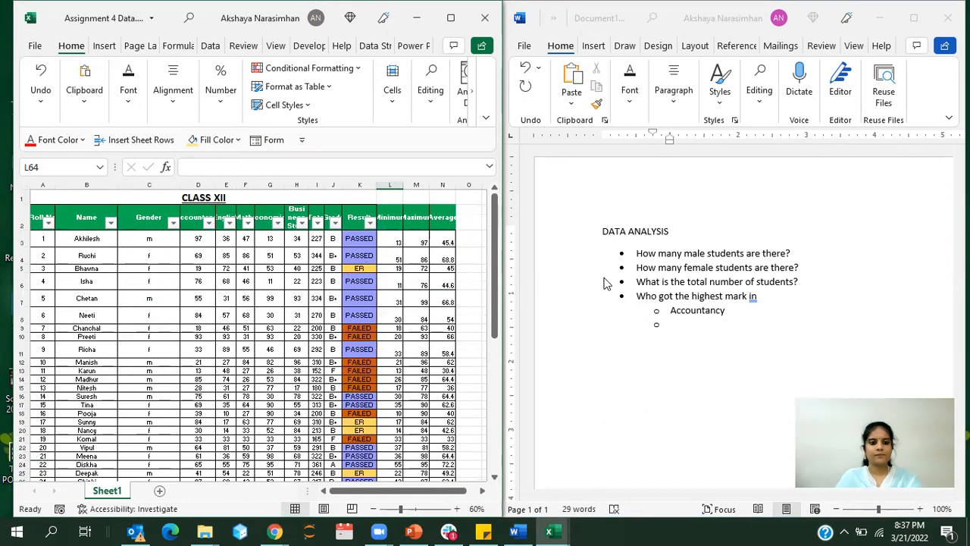
pyautogui.click(688, 327)
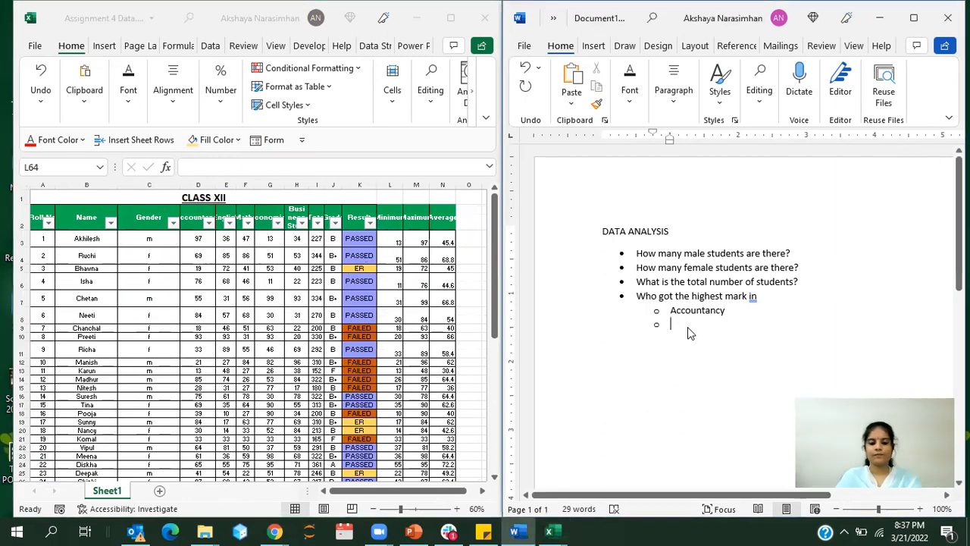
pyautogui.write('English ')
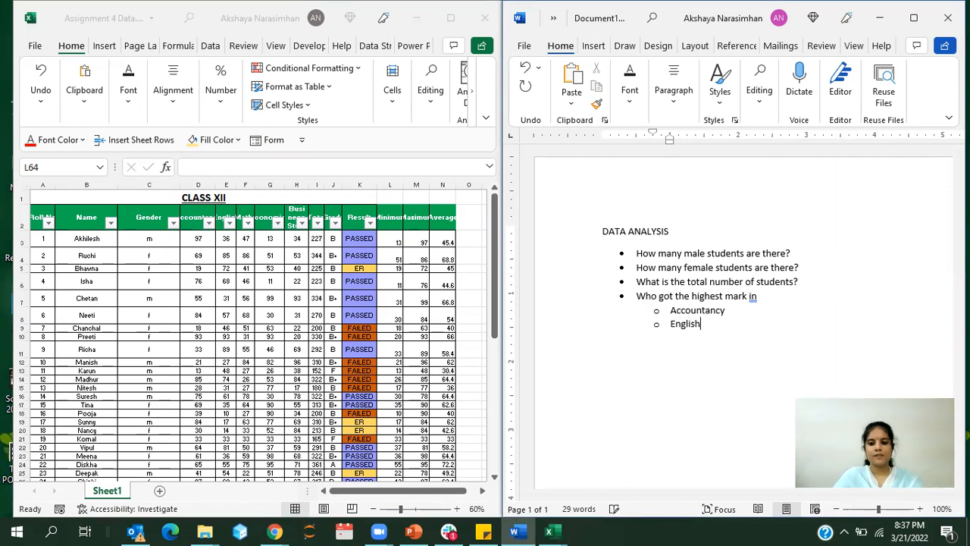
pyautogui.write('Business Studies ')
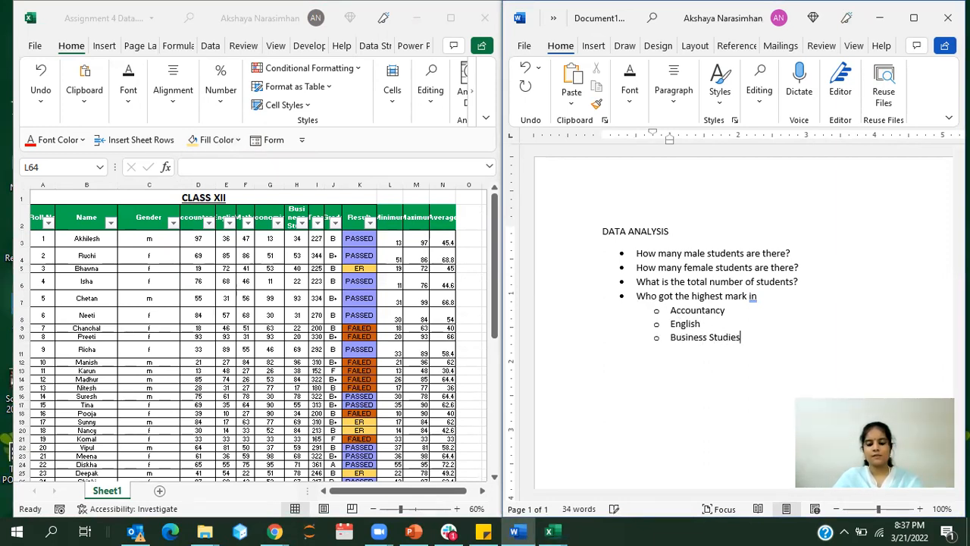
pyautogui.write('E')
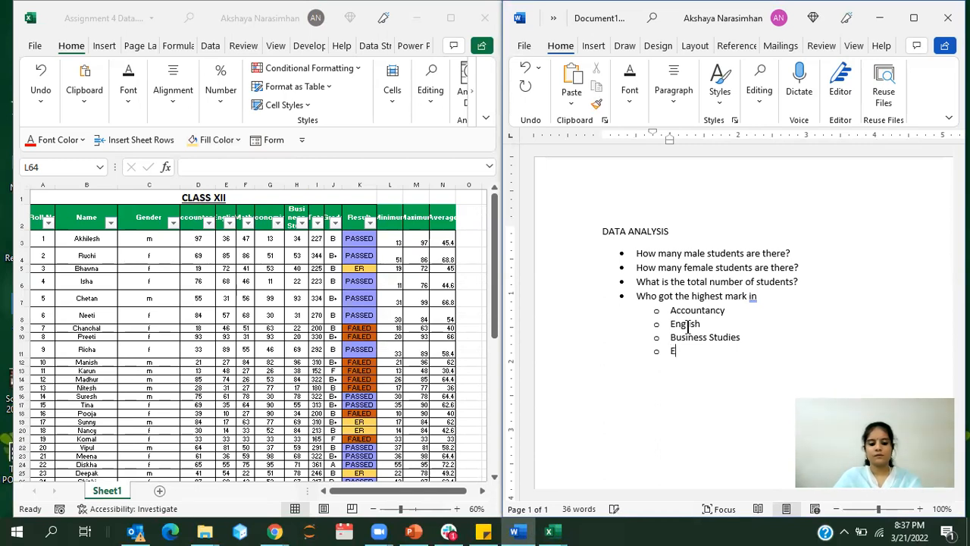
pyautogui.write('conomics')
pyautogui.press('Return')
pyautogui.write('Mathemati')
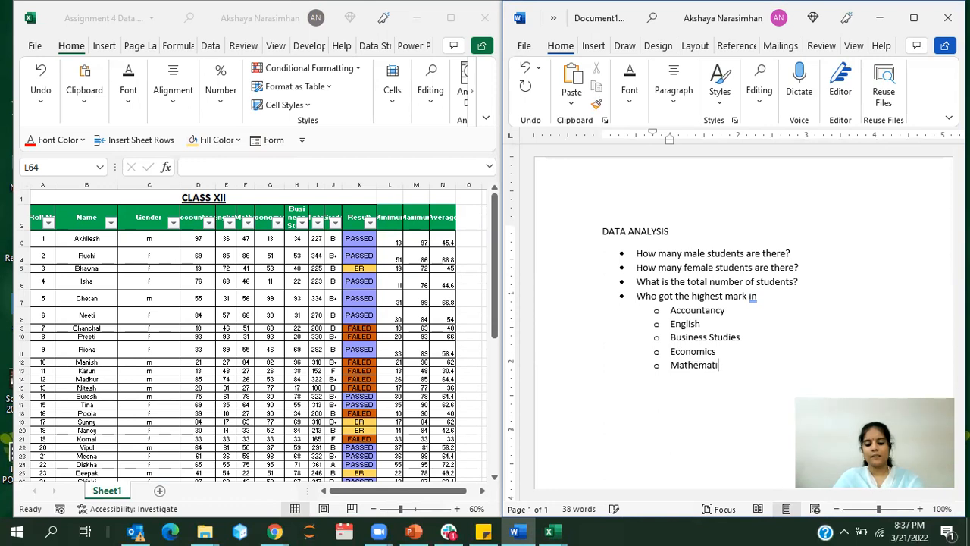
# Step: Complete the highest-mark question so it reads "Who got the highest mark in the following subjects and how much?"
pyautogui.click(779, 295)
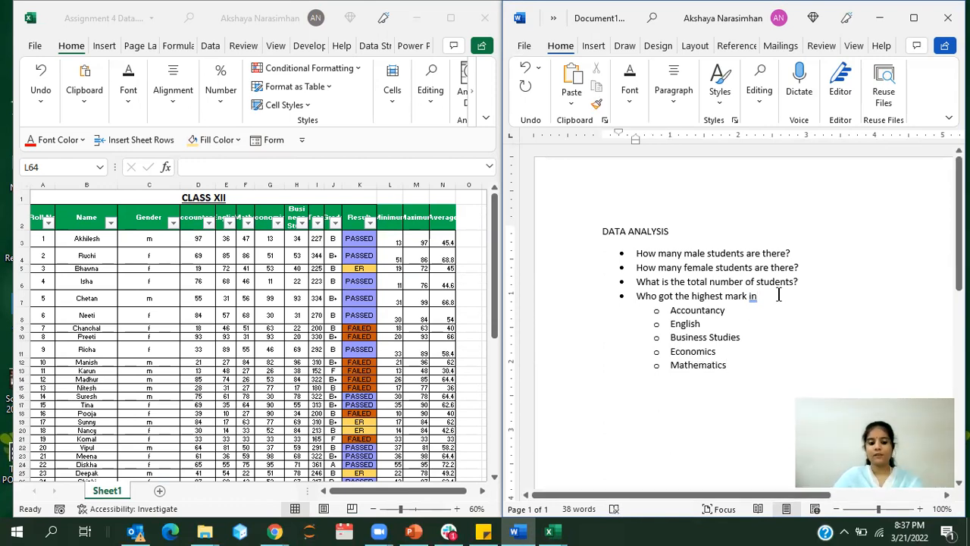
pyautogui.write('the following subjects and how much?')
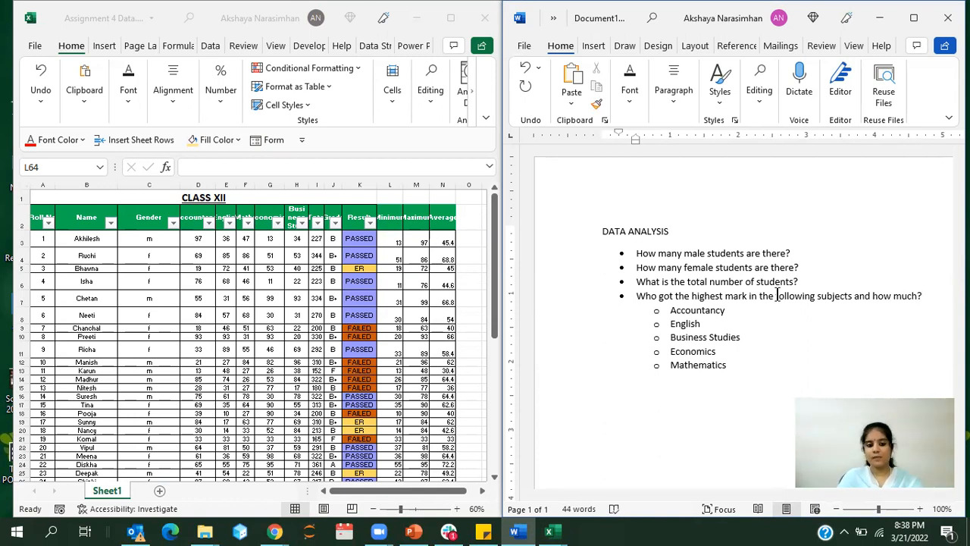
# Step: In the Excel sheet, examine each subject's maximum mark in row 65 and trace it to the student marks above
pyautogui.click(362, 423)
pyautogui.click(271, 404)
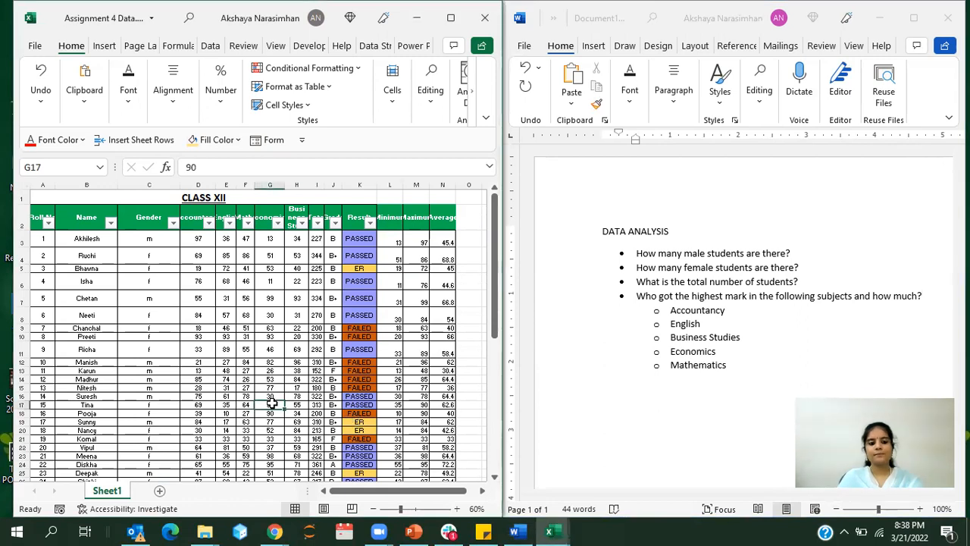
pyautogui.scroll(-14, 271, 404)
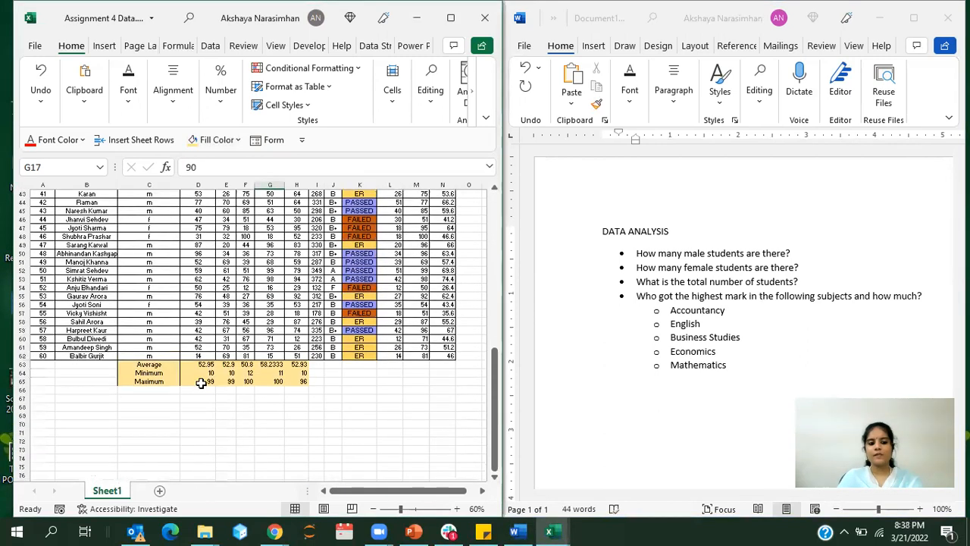
pyautogui.click(201, 381)
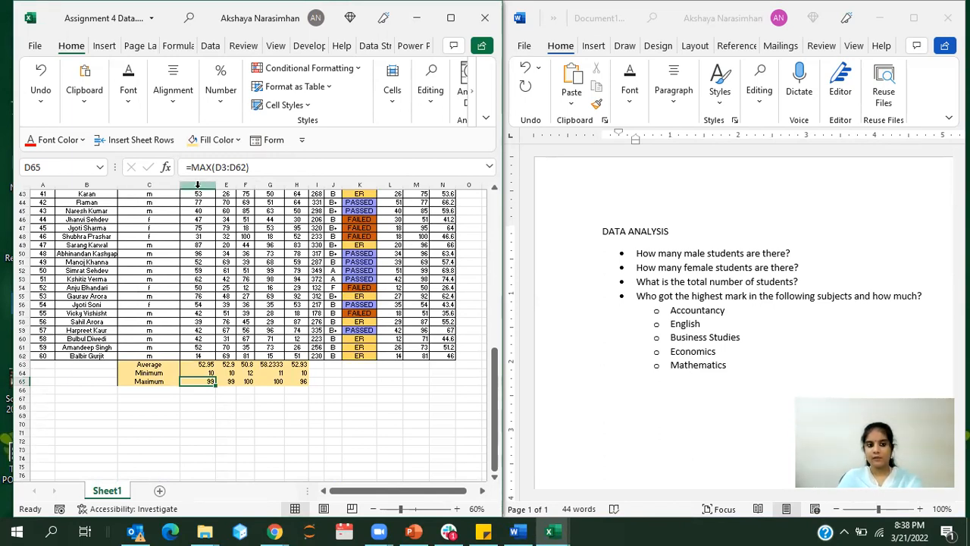
pyautogui.click(226, 184)
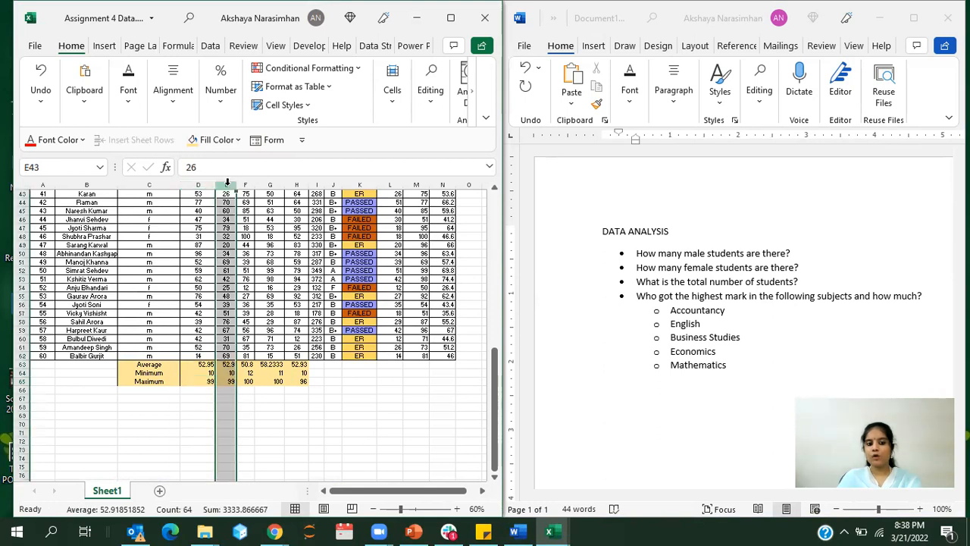
pyautogui.click(248, 381)
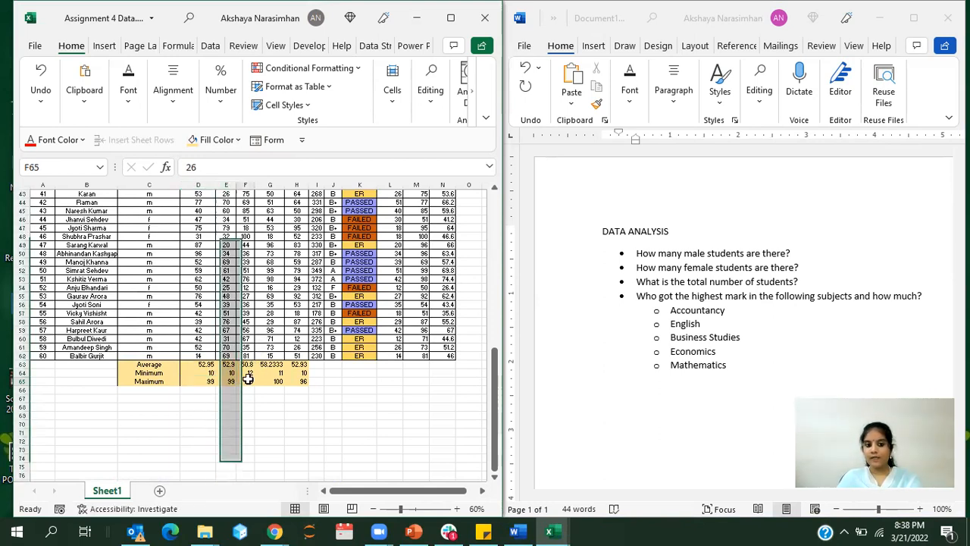
pyautogui.click(267, 381)
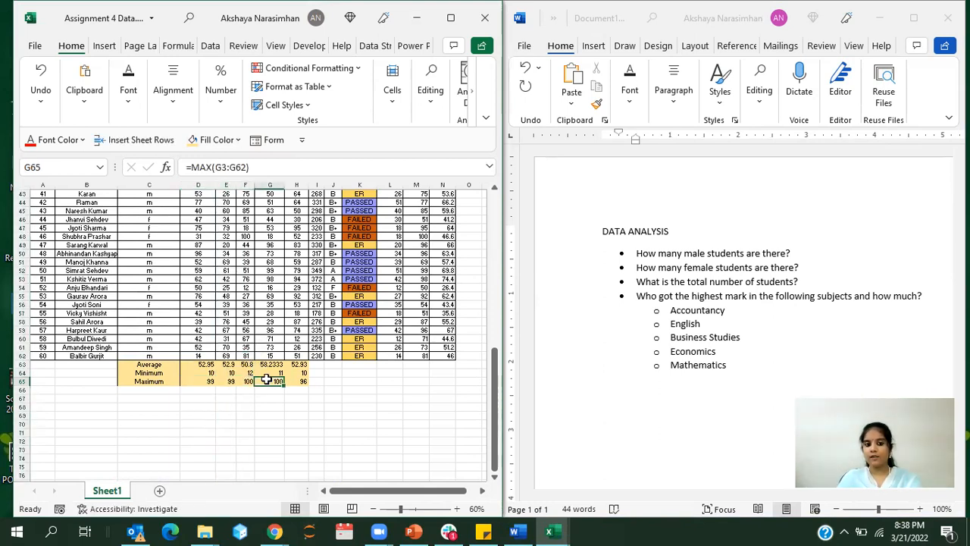
pyautogui.click(246, 237)
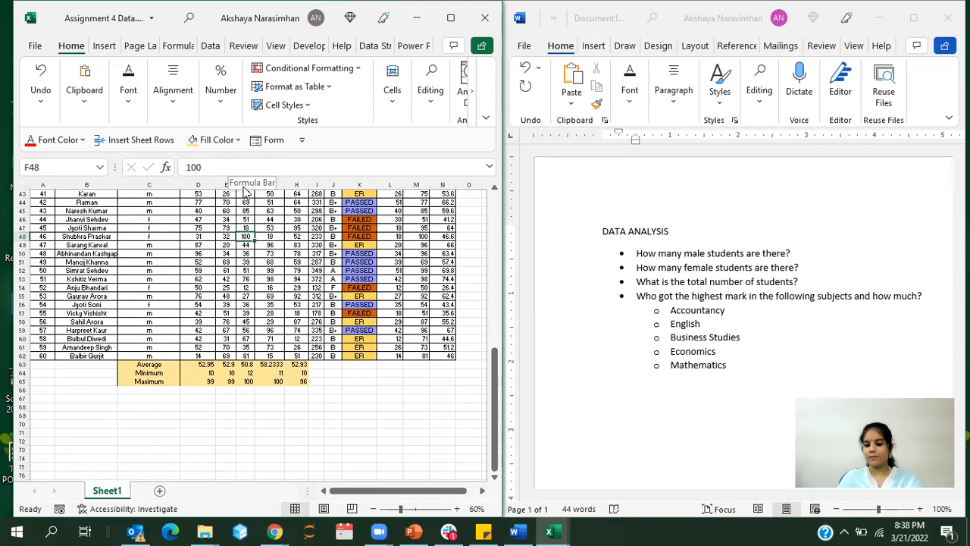
pyautogui.click(305, 381)
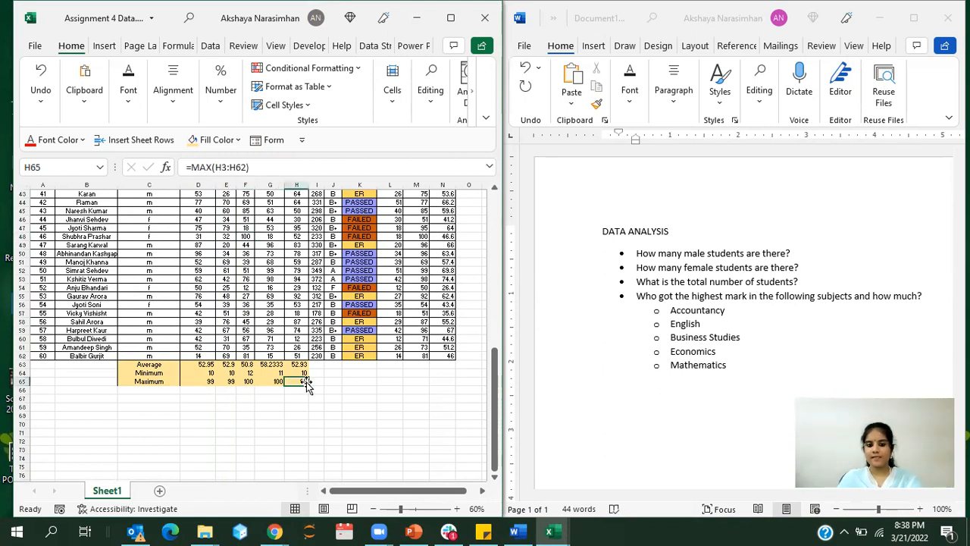
# Step: Duplicate the highest-mark question with its subject sub-bullets in Word below the original and replace "highest" with "lowest" in the copy
pyautogui.click(727, 365)
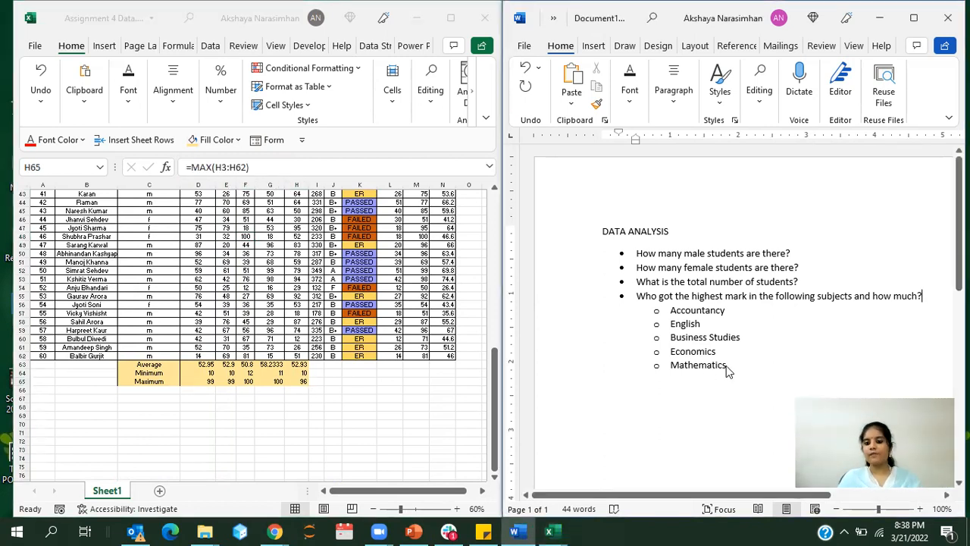
pyautogui.moveTo(691, 342); pyautogui.dragTo(638, 297)
pyautogui.hotkey('ctrl', 'c')
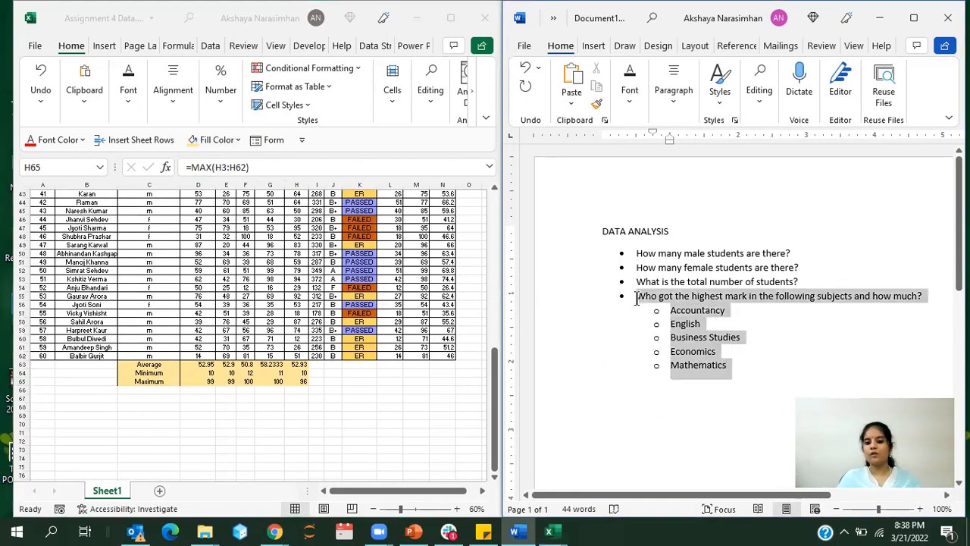
pyautogui.click(729, 365)
pyautogui.press('Return')
pyautogui.hotkey('shift', 'Tab')
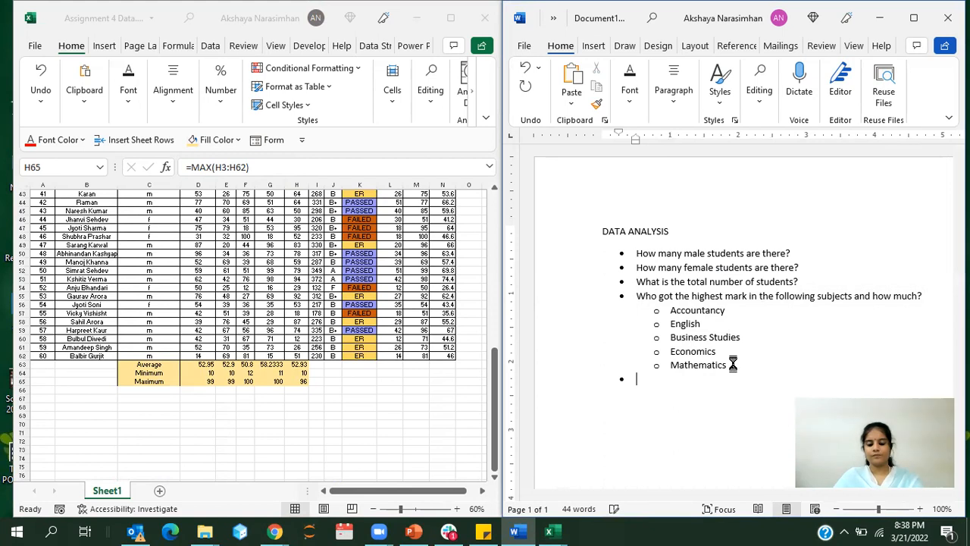
pyautogui.hotkey('ctrl', 'v')
pyautogui.moveTo(693, 378); pyautogui.dragTo(725, 379)
pyautogui.write('lowest')
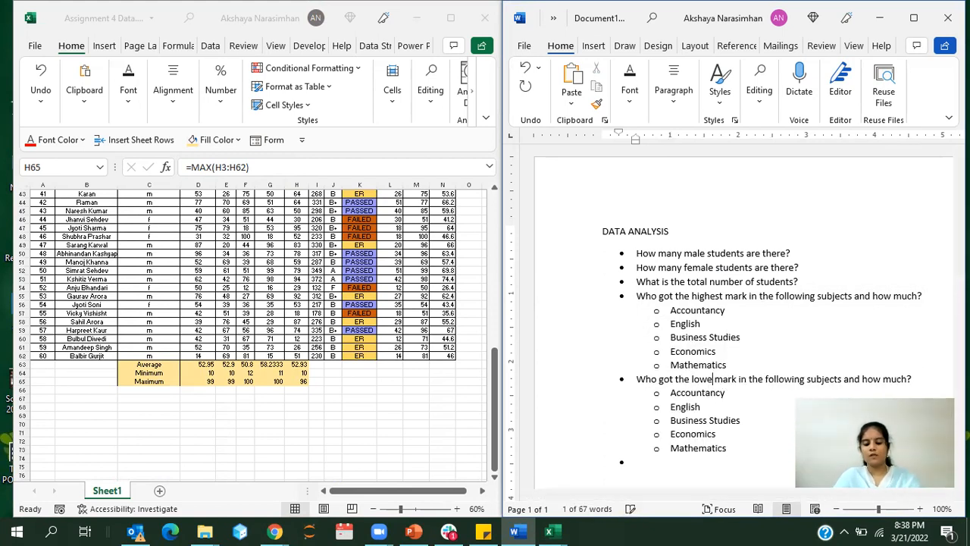
# Step: Add the main bullet "What is the average marks of" after the lowest-mark question, with an empty sub-bullet below it
pyautogui.click(660, 464)
pyautogui.write('What is')
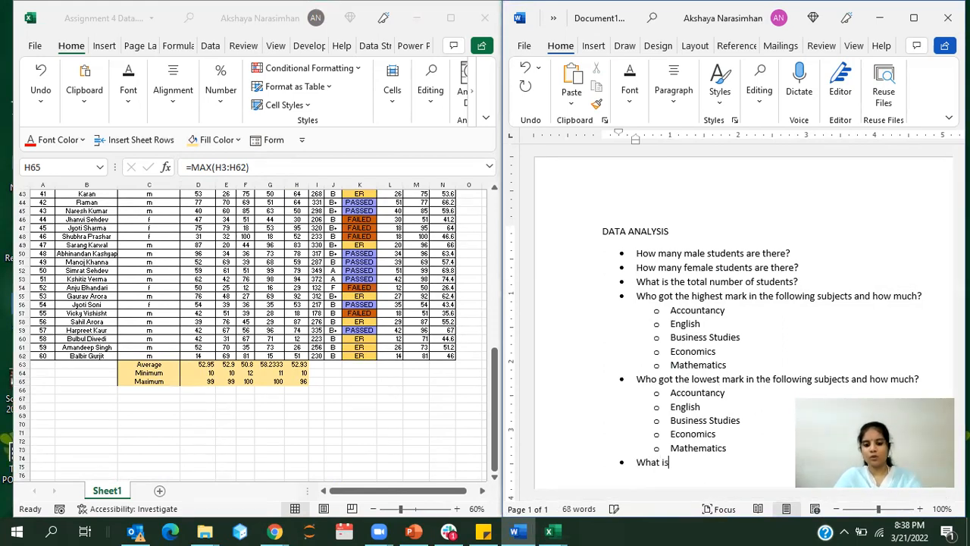
pyautogui.write(' the average ma')
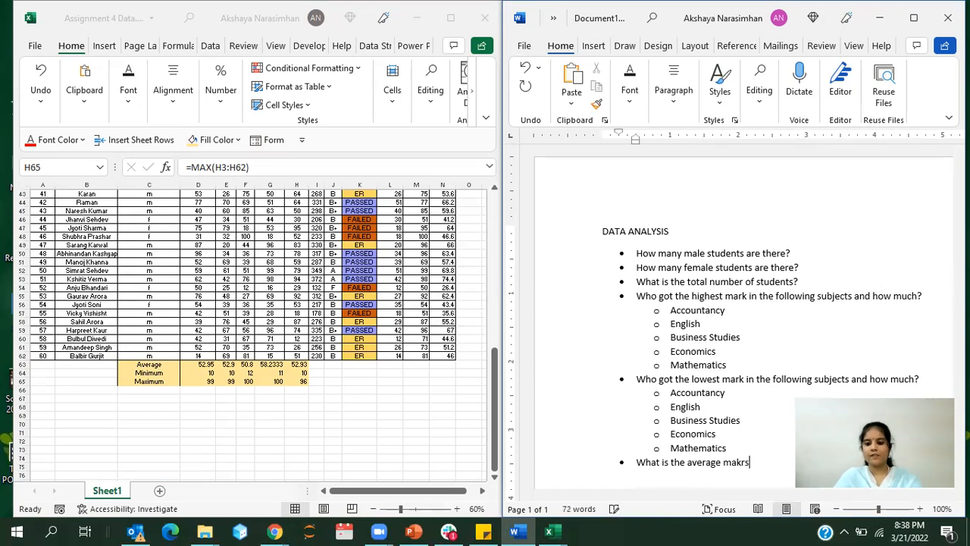
pyautogui.write('rks o')
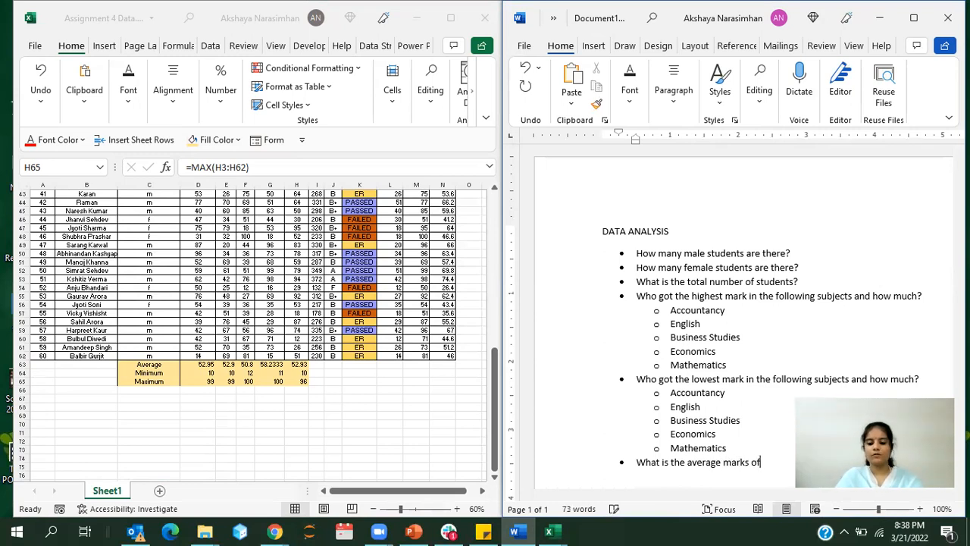
pyautogui.write('f')
pyautogui.press('Return')
pyautogui.press('Tab')
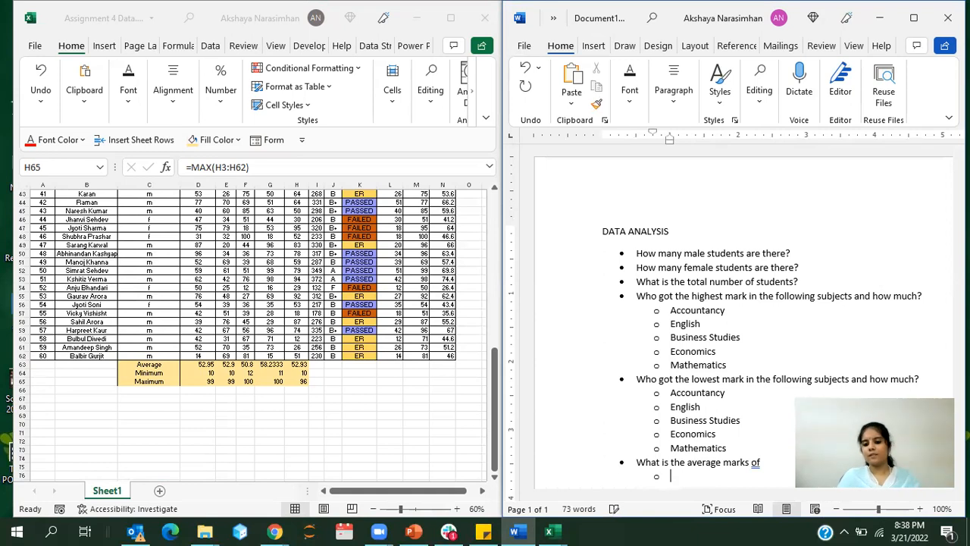
# Step: Copy the five subject sub-bullets under the average marks question and promote the empty bullet after them to the main level
pyautogui.moveTo(729, 456); pyautogui.dragTo(672, 397)
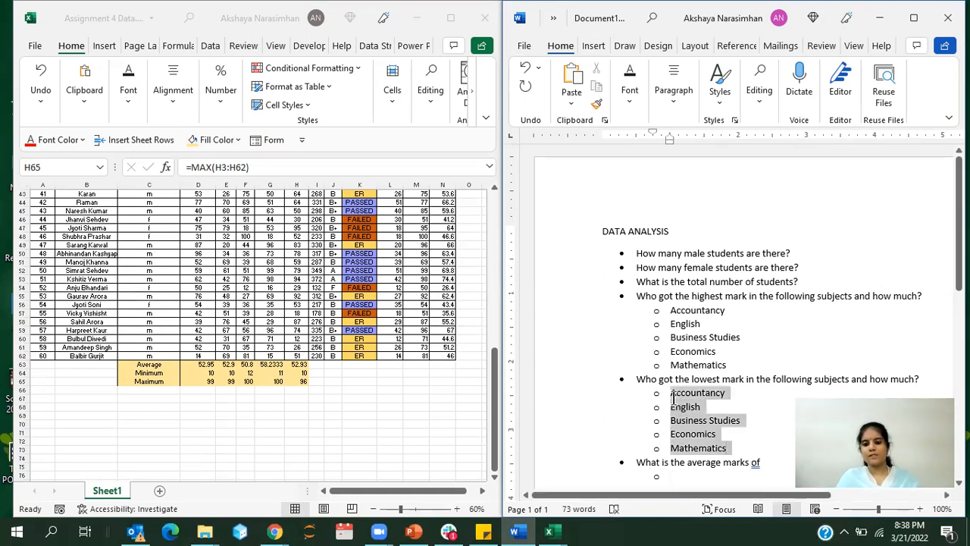
pyautogui.scroll(-5, 677, 352)
pyautogui.hotkey('ctrl', 'c')
pyautogui.click(678, 292)
pyautogui.hotkey('ctrl', 'v')
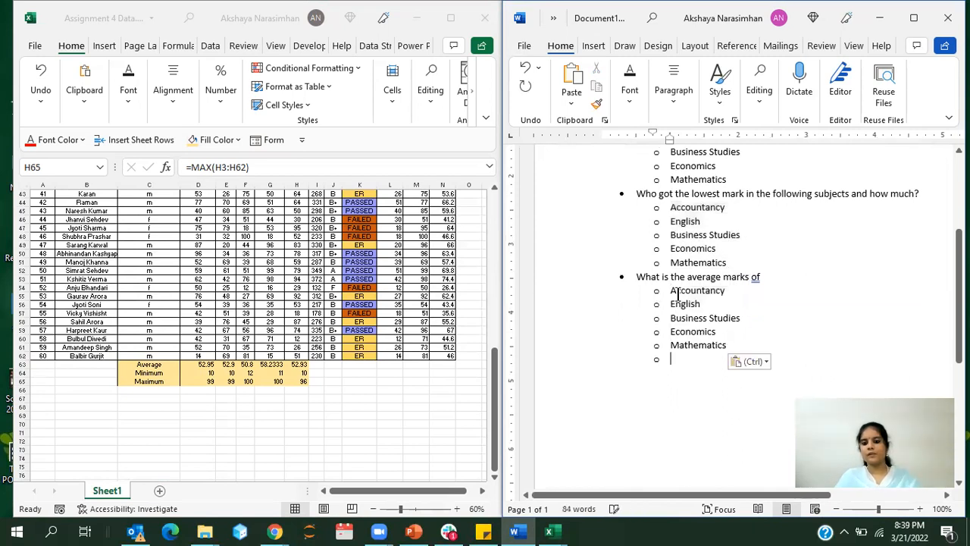
pyautogui.hotkey('shift', 'Tab')
# Step: In Excel, extend the minimum and maximum formulas from H64:H65 into the total marks column I
pyautogui.doubleClick(272, 276)
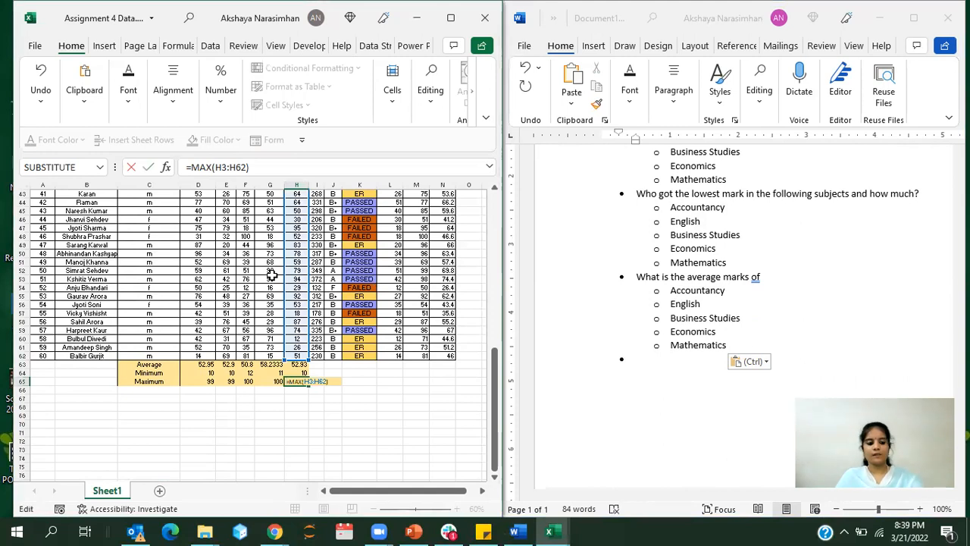
pyautogui.press('Escape')
pyautogui.click(326, 371)
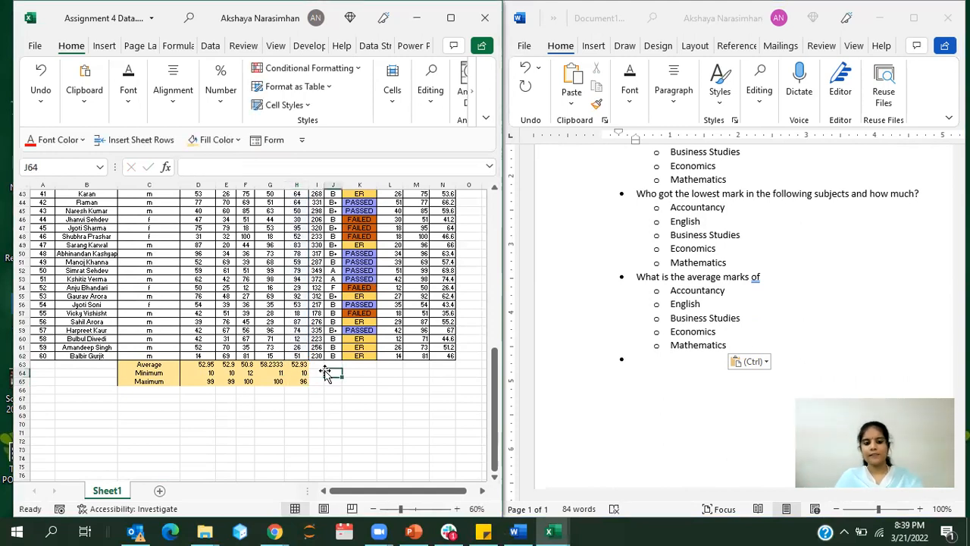
pyautogui.moveTo(304, 373); pyautogui.dragTo(308, 384)
pyautogui.moveTo(319, 385); pyautogui.dragTo(321, 383)
pyautogui.click(360, 372)
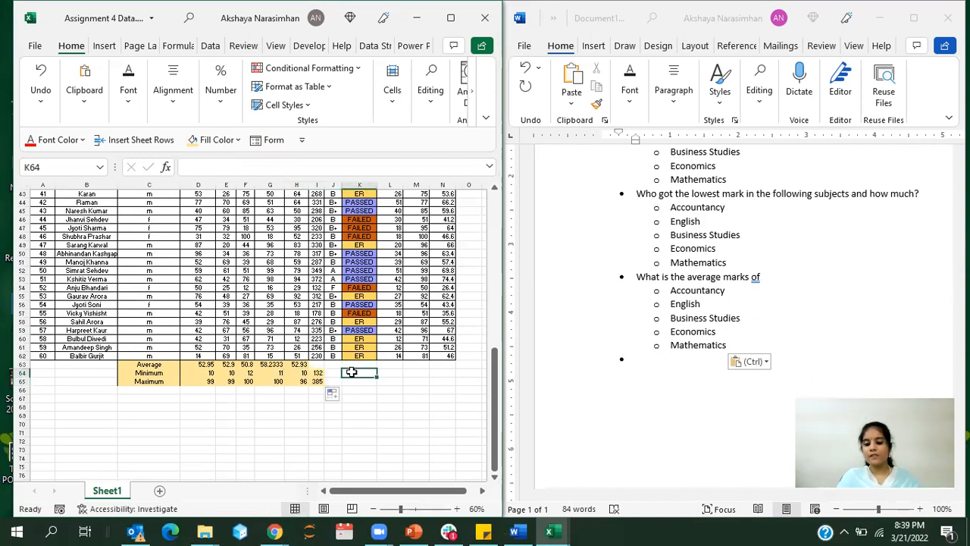
pyautogui.click(515, 47)
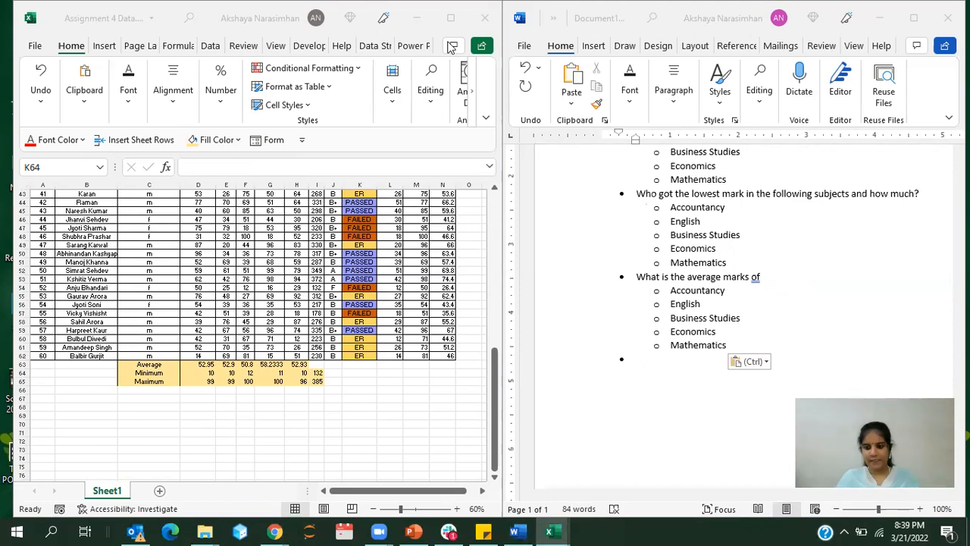
# Step: Add the main bullet "Who got the highest total" to the Word list, followed by a new empty bullet
pyautogui.click(667, 364)
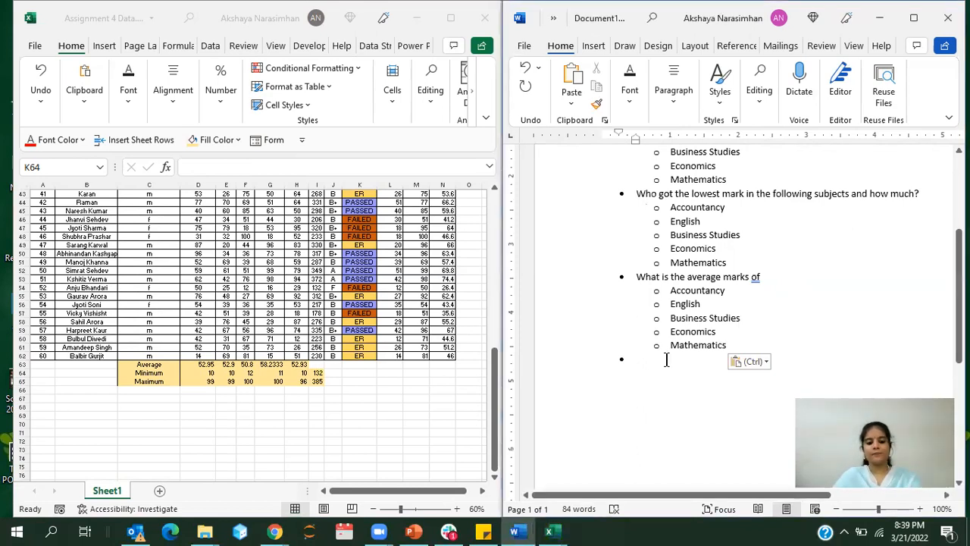
pyautogui.write('Who got ')
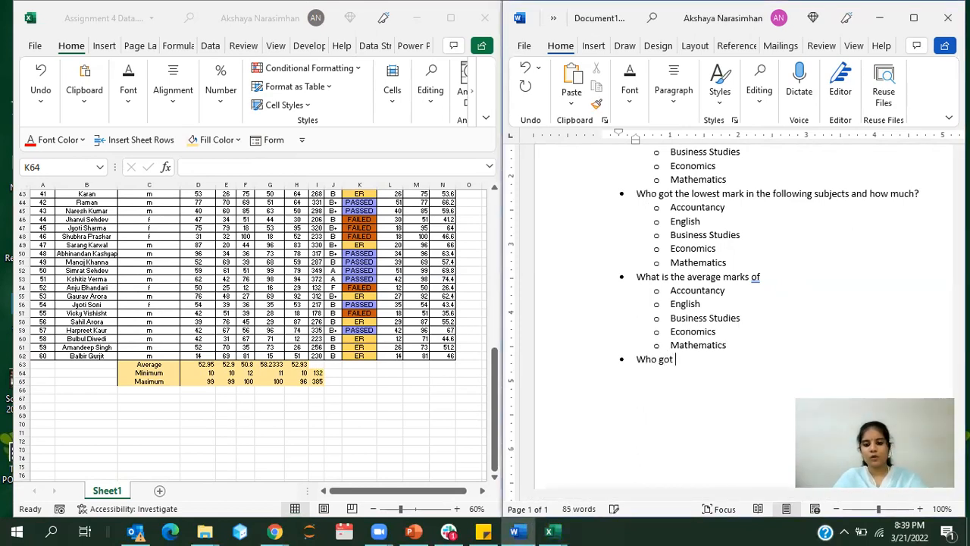
pyautogui.write('the highest total')
pyautogui.press('Return')
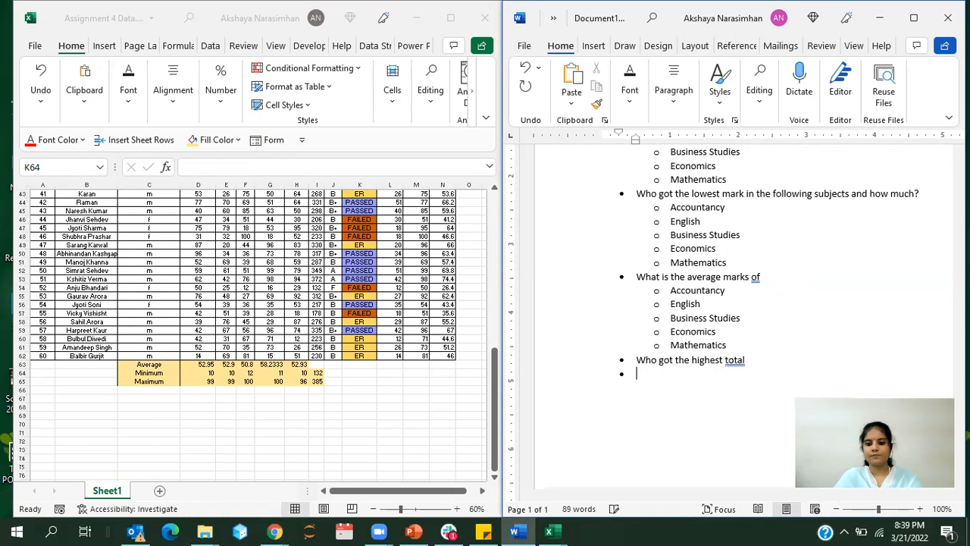
# Step: Add the main bullet "How many students got B grade" after the highest total question in the Word list
pyautogui.click(384, 376)
pyautogui.scroll(12, 383, 376)
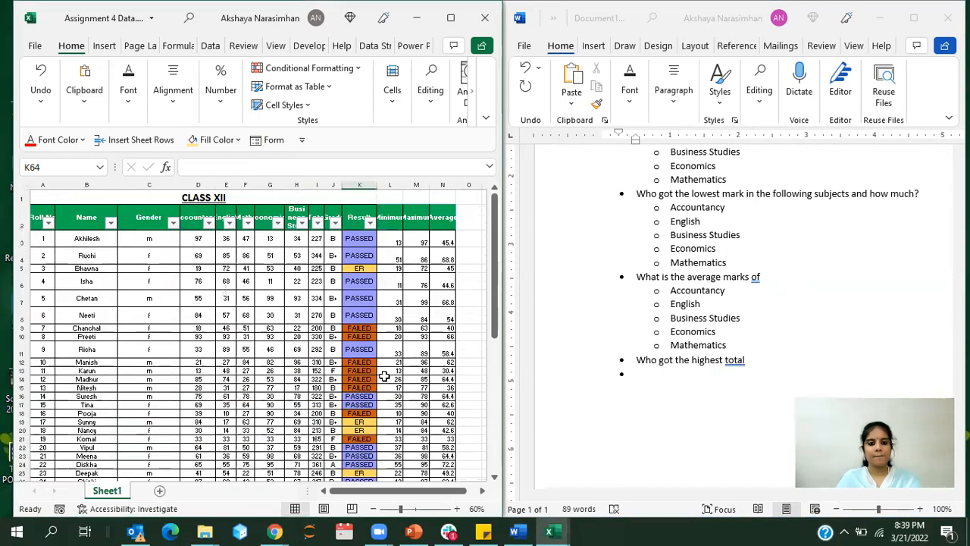
pyautogui.click(649, 381)
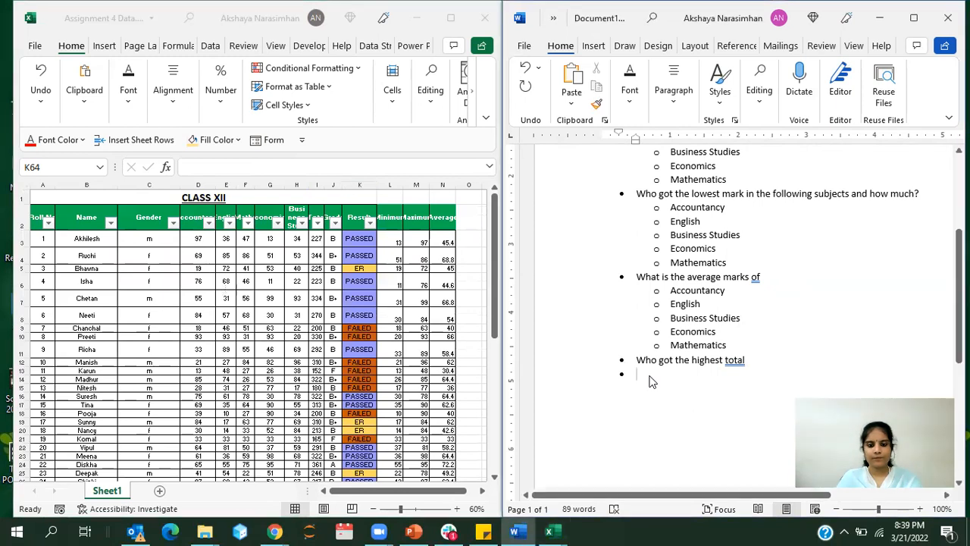
pyautogui.write('How many students got')
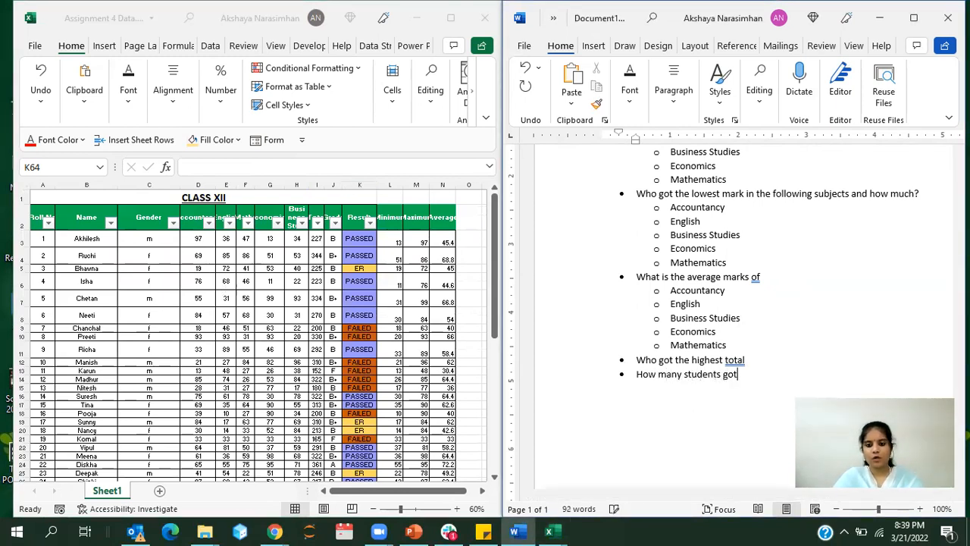
pyautogui.write(' B grade')
pyautogui.press('Return')
# Step: Add the main bullet "How many students got B+ grade" below the B grade question, followed by an empty bullet
pyautogui.write('How many')
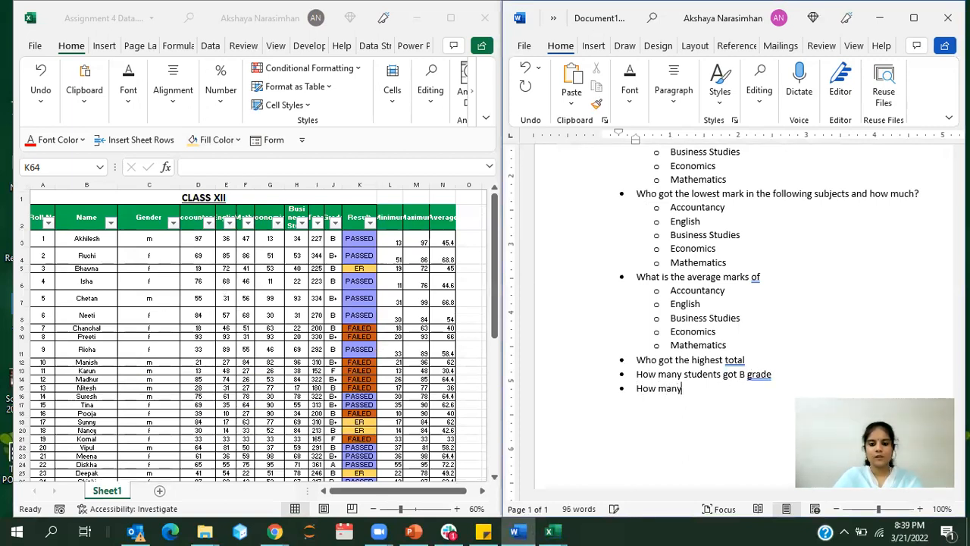
pyautogui.write(' students ')
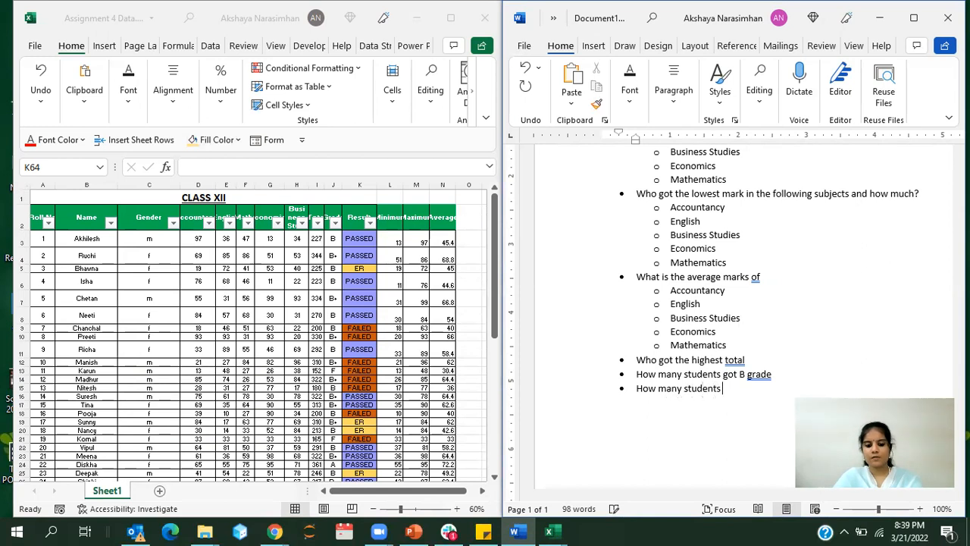
pyautogui.write('got B')
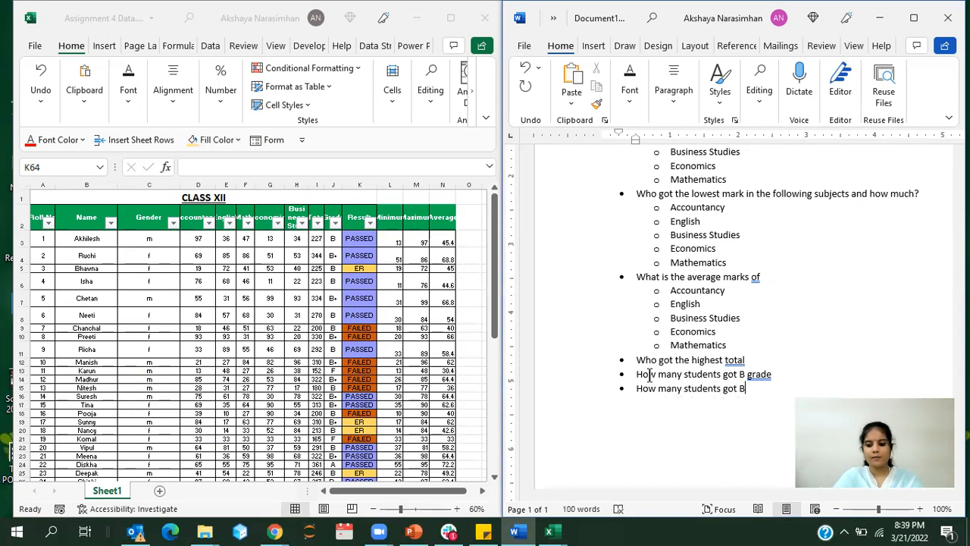
pyautogui.write('+ ')
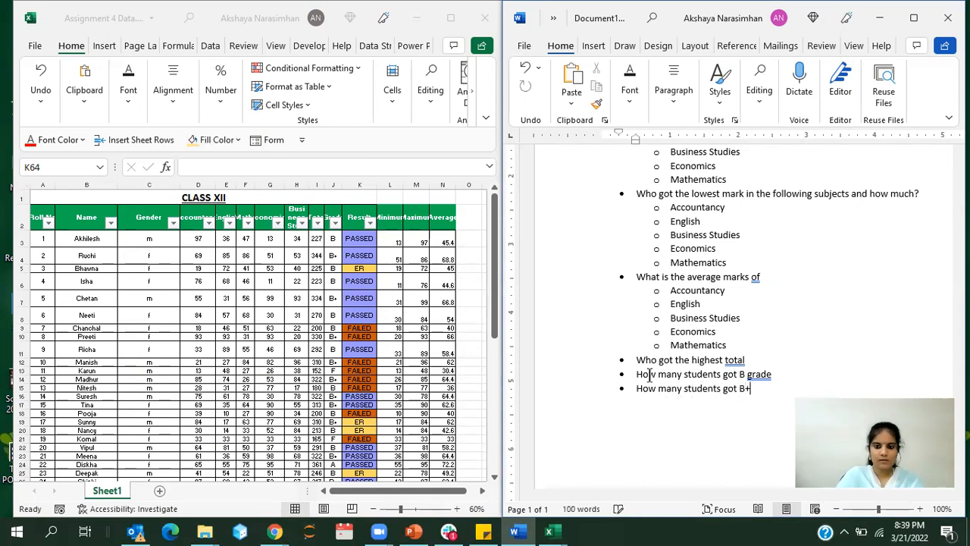
pyautogui.write('grade')
pyautogui.press('Return')
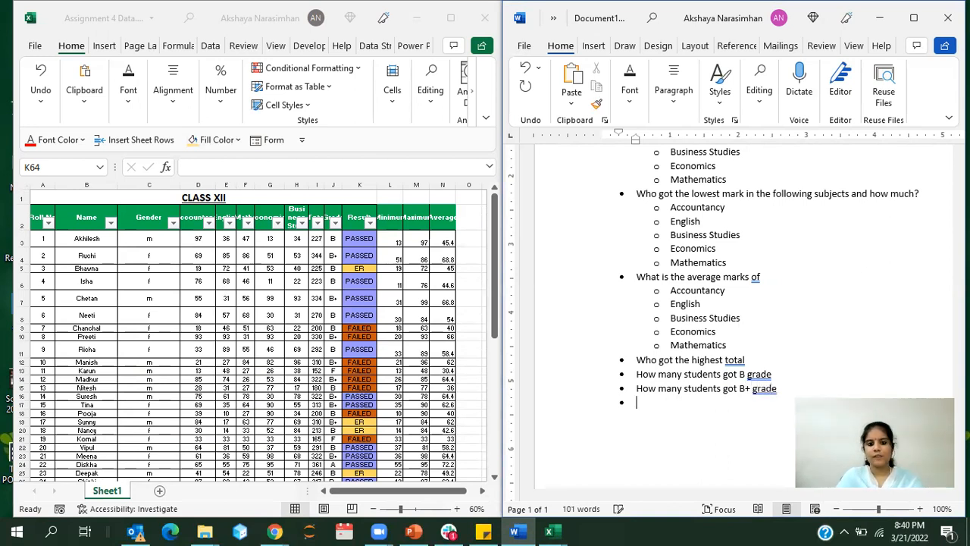
# Step: Check the grade values in the Excel Grade filter and add the Word bullet "How many students got A grade"
pyautogui.click(337, 225)
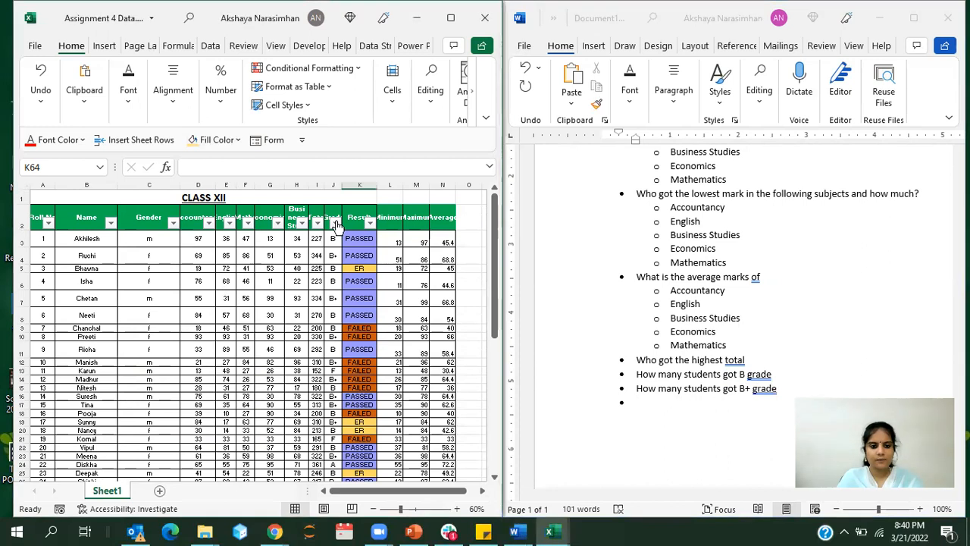
pyautogui.click(337, 225)
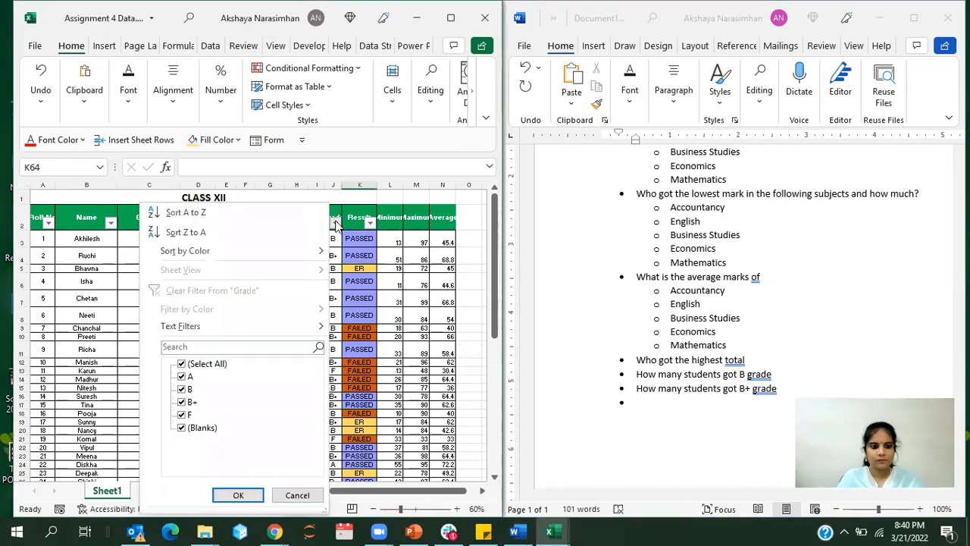
pyautogui.click(650, 410)
pyautogui.write('How many stude')
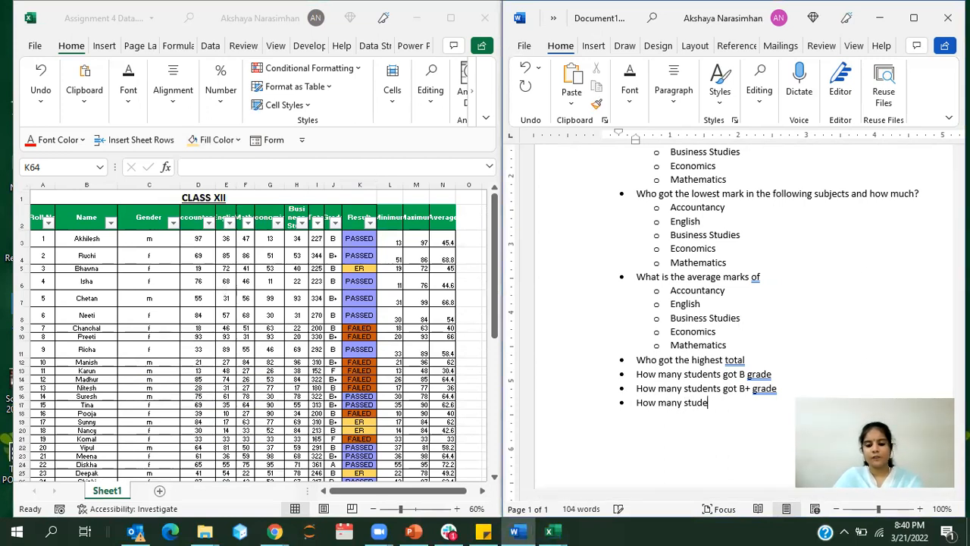
pyautogui.write('nts got A grade')
pyautogui.press('Return')
# Step: Add the main bullet "How many students got F grade" below the A grade question
pyautogui.write('How many students got ')
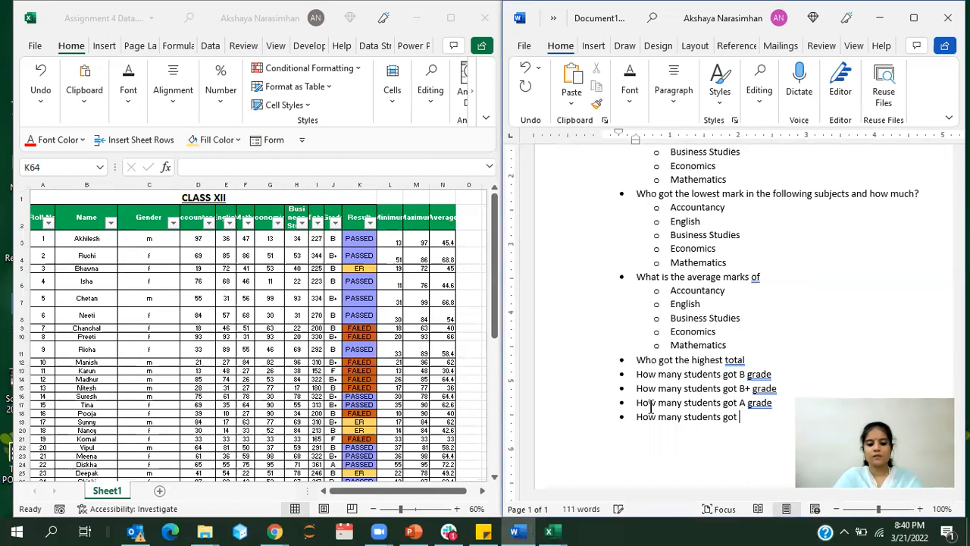
pyautogui.write('F gra')
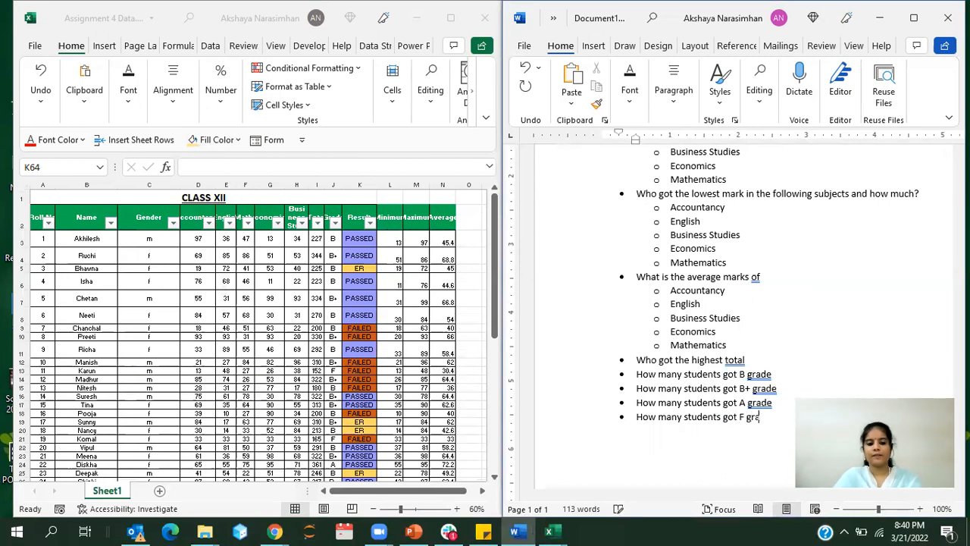
pyautogui.write('de')
pyautogui.press('Return')
# Step: Add the main bullet "How many students passed" below the F grade question
pyautogui.write('How many')
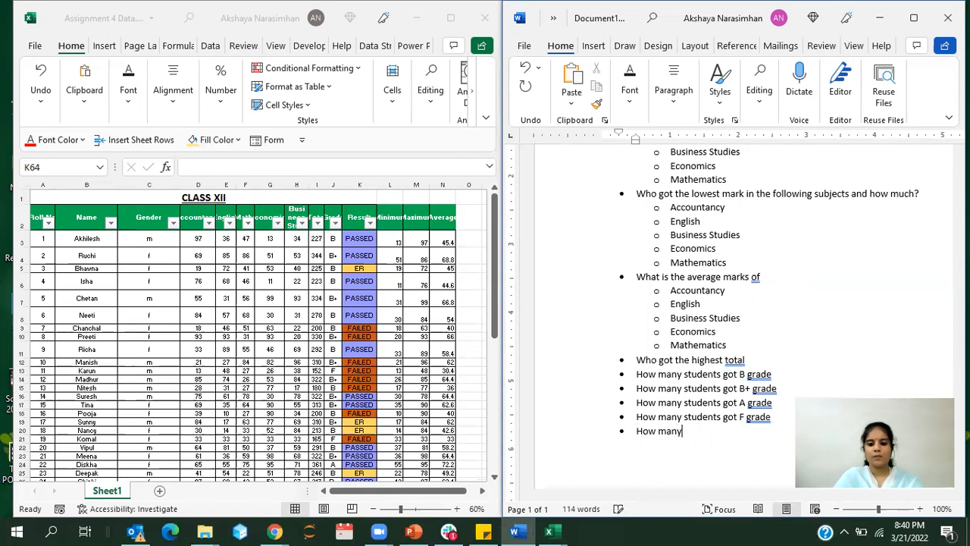
pyautogui.write(' students p')
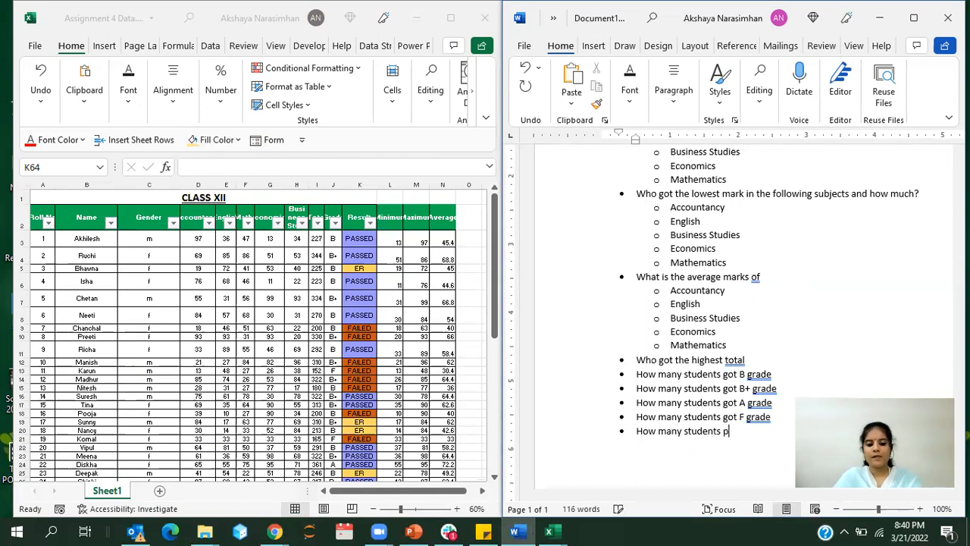
pyautogui.write('asses')
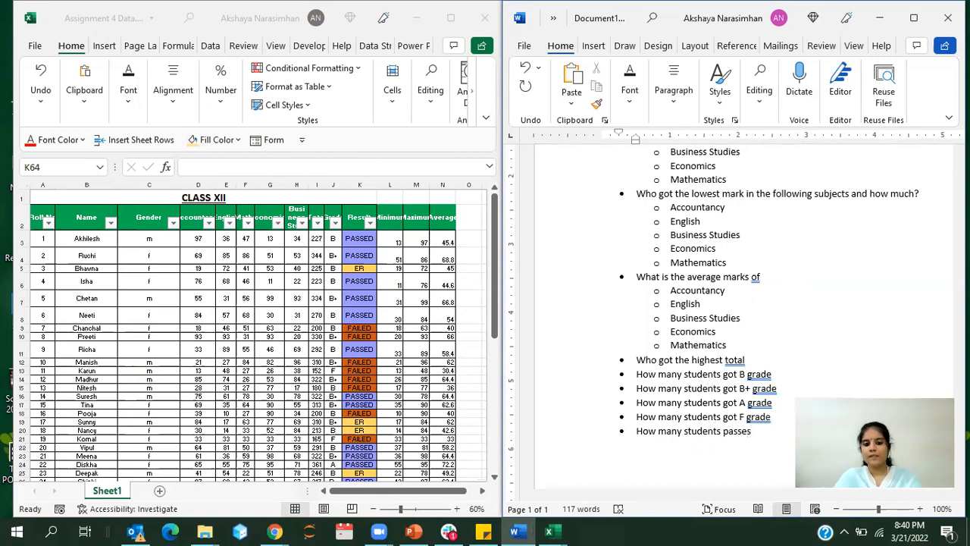
pyautogui.press('BackSpace')
pyautogui.write('dHow man')
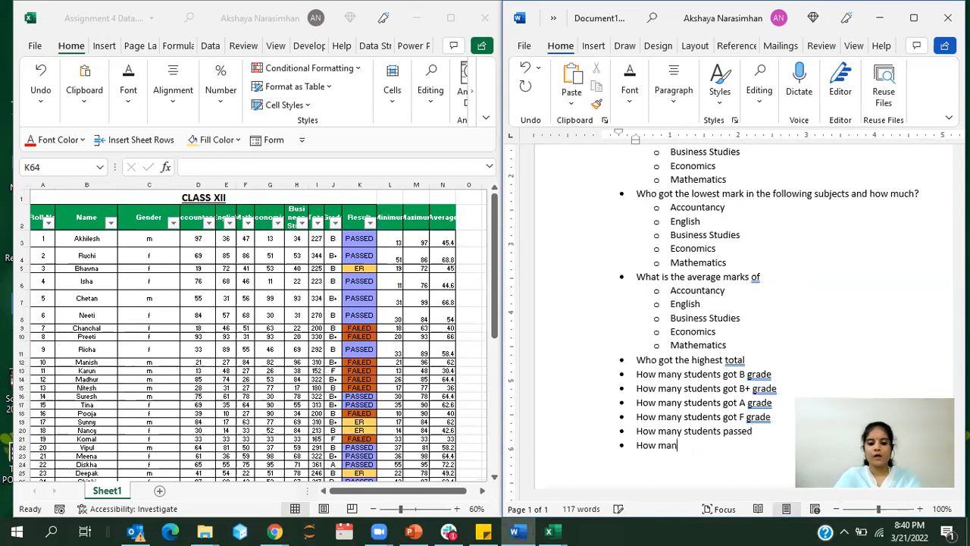
pyautogui.write('y students ')
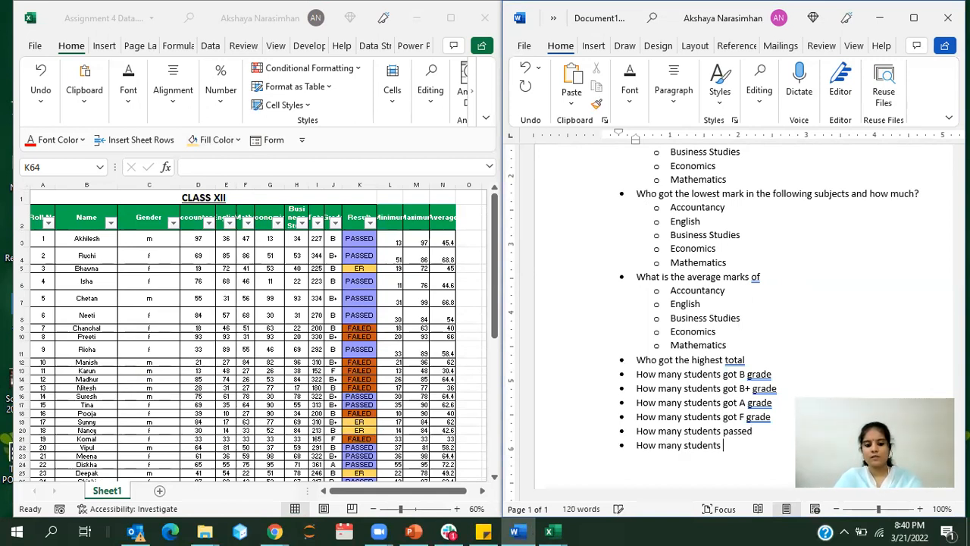
pyautogui.write('failed')
# Step: Add the main bullets "How many students failed" and "How many students have ER" at the end of the list
pyautogui.press('Return')
pyautogui.write('How many students have ER')
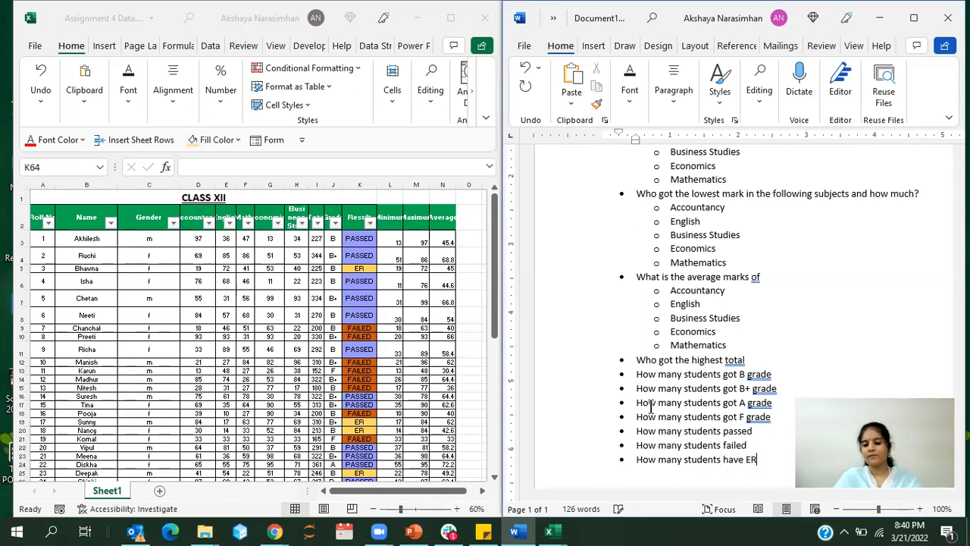
pyautogui.moveTo(758, 461); pyautogui.dragTo(636, 373)
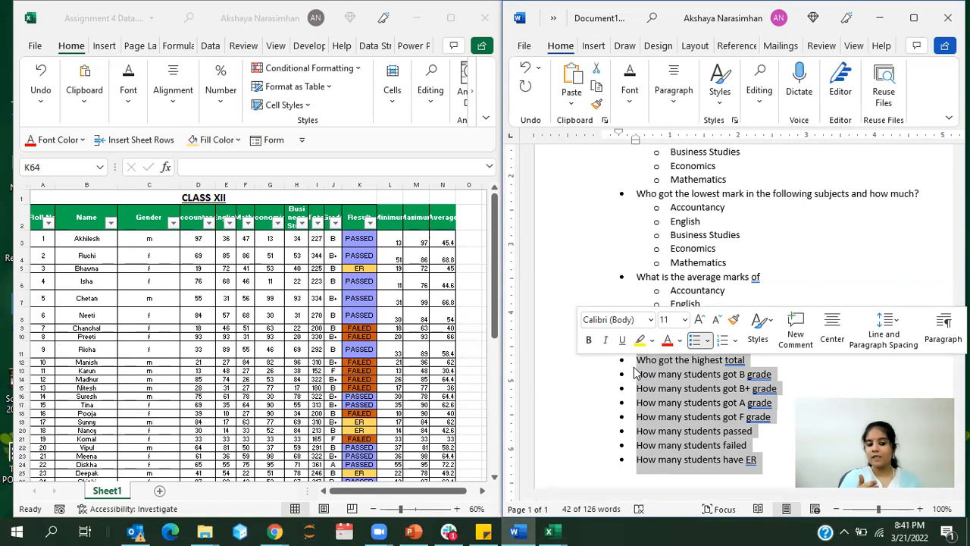
pyautogui.click(703, 403)
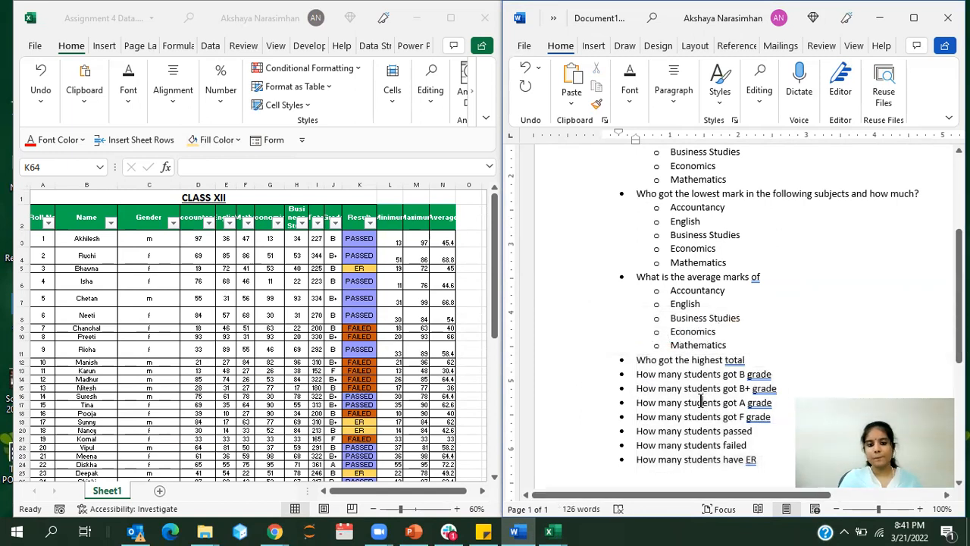
# Step: Insert an empty sub-bullet under the question "How many male students are there?" near the start of the document
pyautogui.click(646, 203)
pyautogui.scroll(2, 646, 199)
pyautogui.scroll(2, 646, 199)
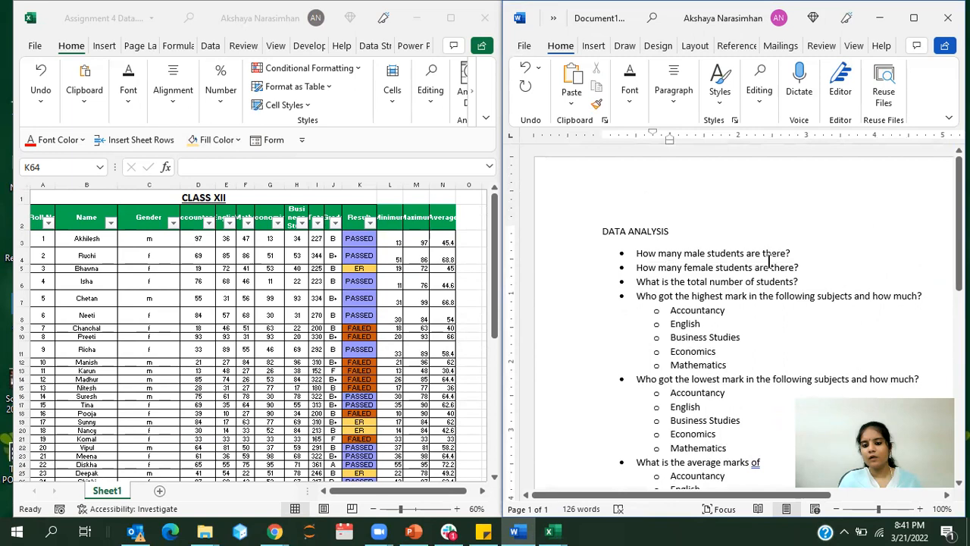
pyautogui.click(796, 252)
pyautogui.press('Return')
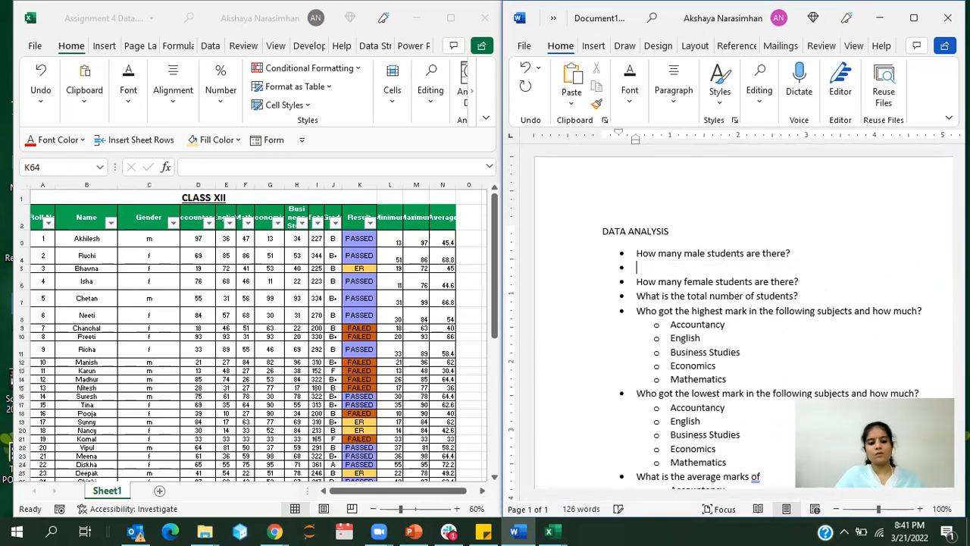
pyautogui.press('Tab')
# Step: Write the formula =countif(column range,"m") in the sub-bullet under the male students question
pyautogui.write('=')
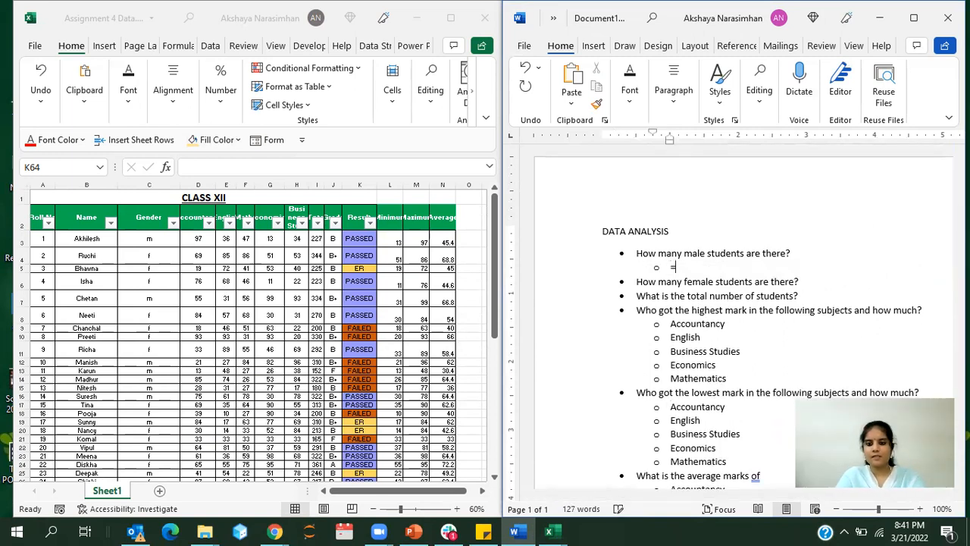
pyautogui.write('countif(')
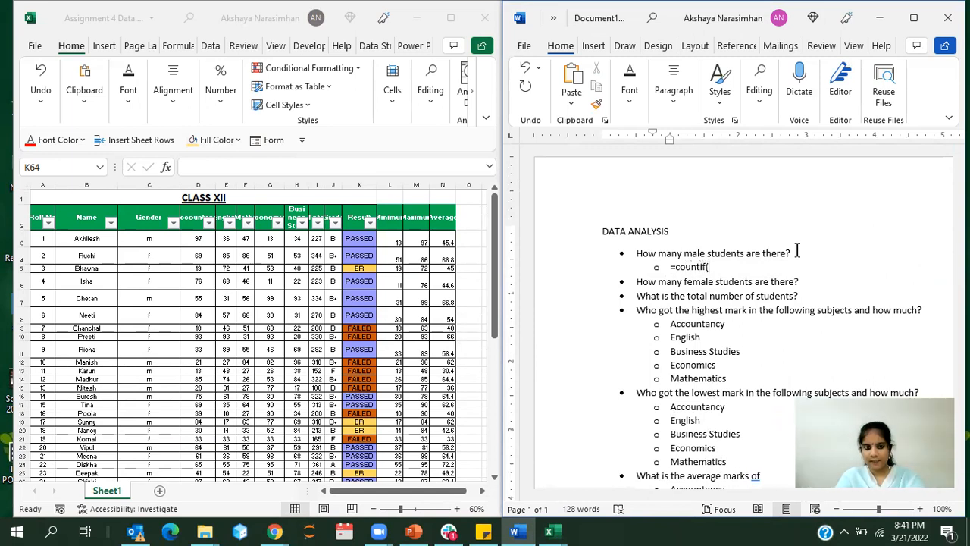
pyautogui.write('table')
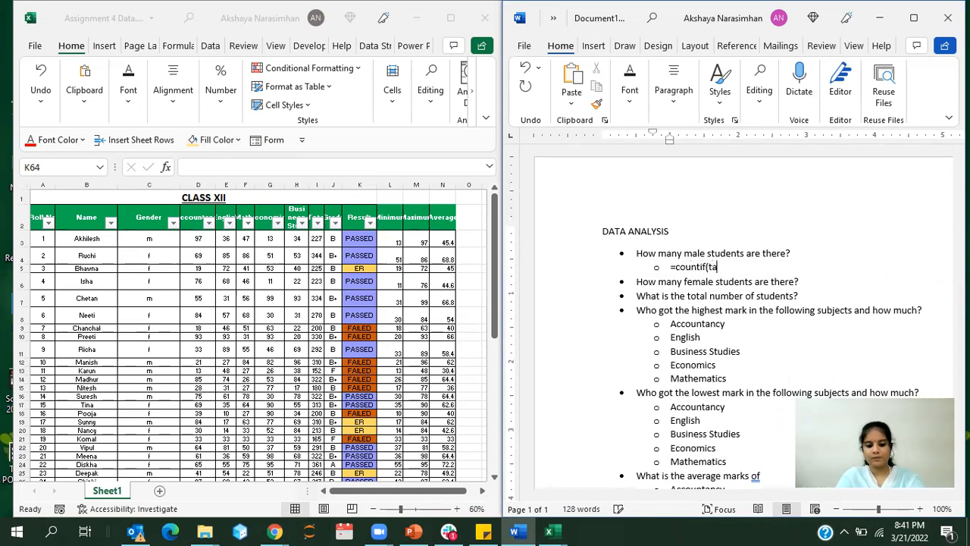
pyautogui.press('BackSpace')
pyautogui.press('BackSpace')
pyautogui.press('BackSpace')
pyautogui.press('BackSpace')
pyautogui.press('BackSpace')
pyautogui.press('BackSpace')
pyautogui.write('column r')
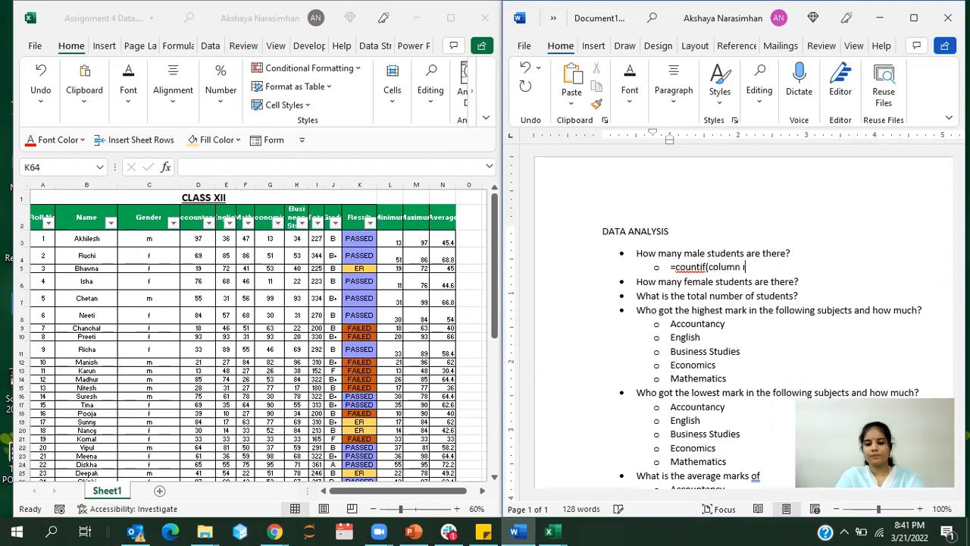
pyautogui.write('ange')
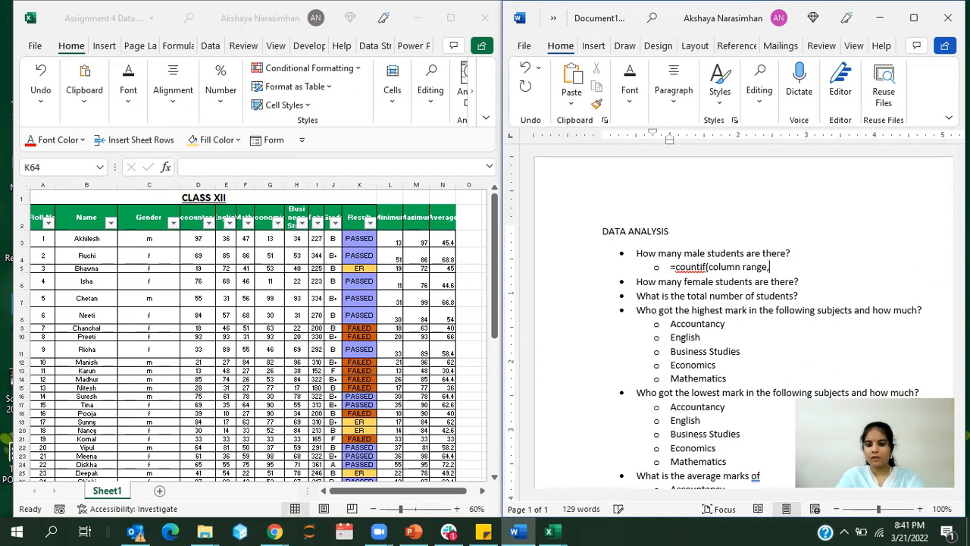
pyautogui.write(',"m"')
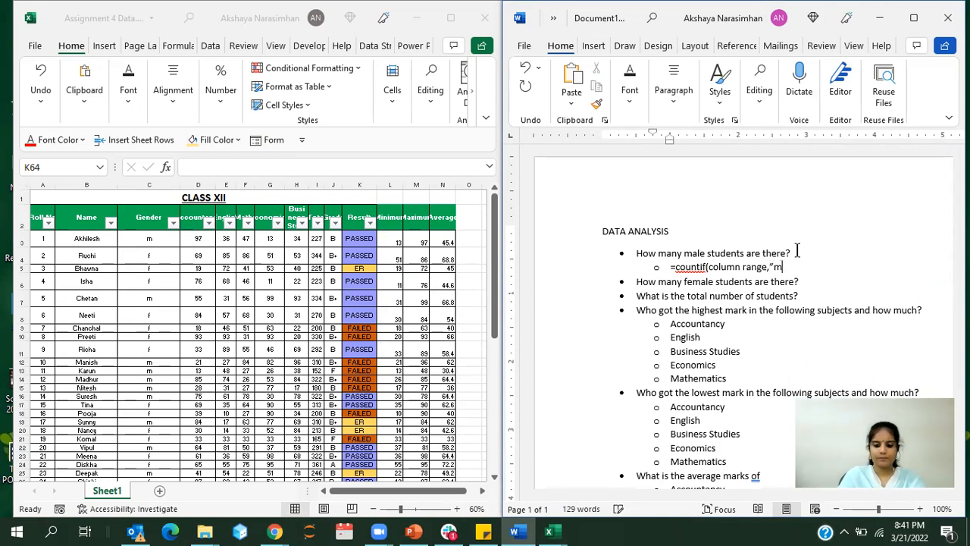
pyautogui.write(')')
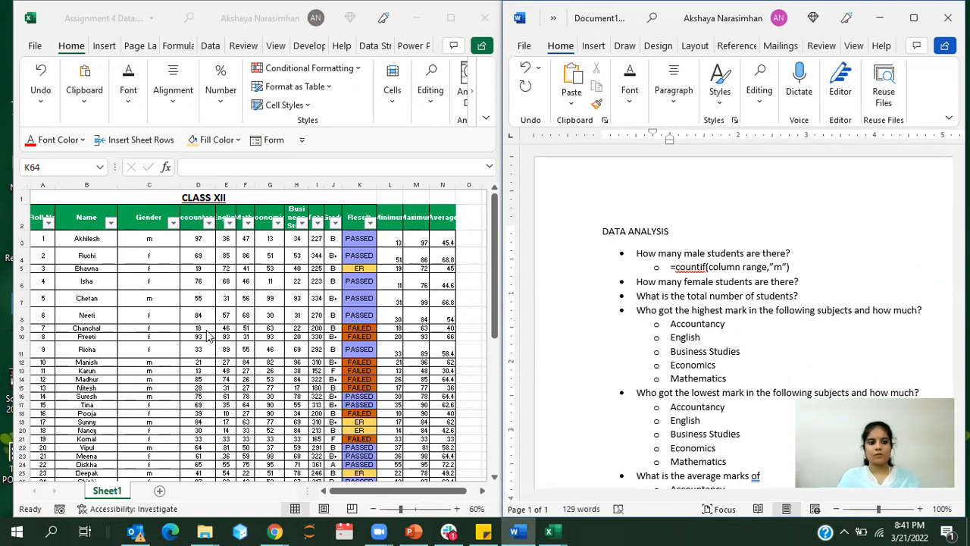
# Step: Switch to the Excel workbook and add a new blank worksheet after Sheet1
pyautogui.click(168, 331)
pyautogui.scroll(-13, 168, 331)
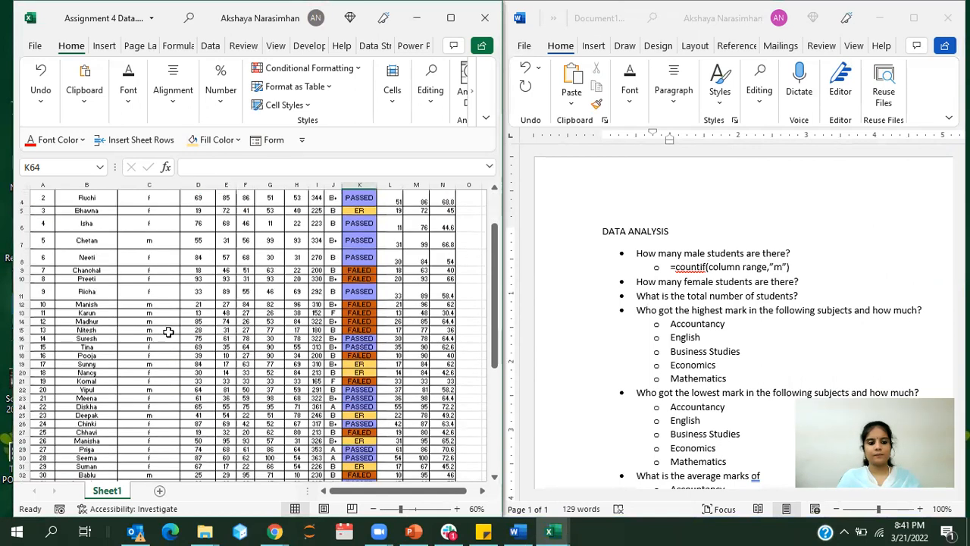
pyautogui.click(159, 490)
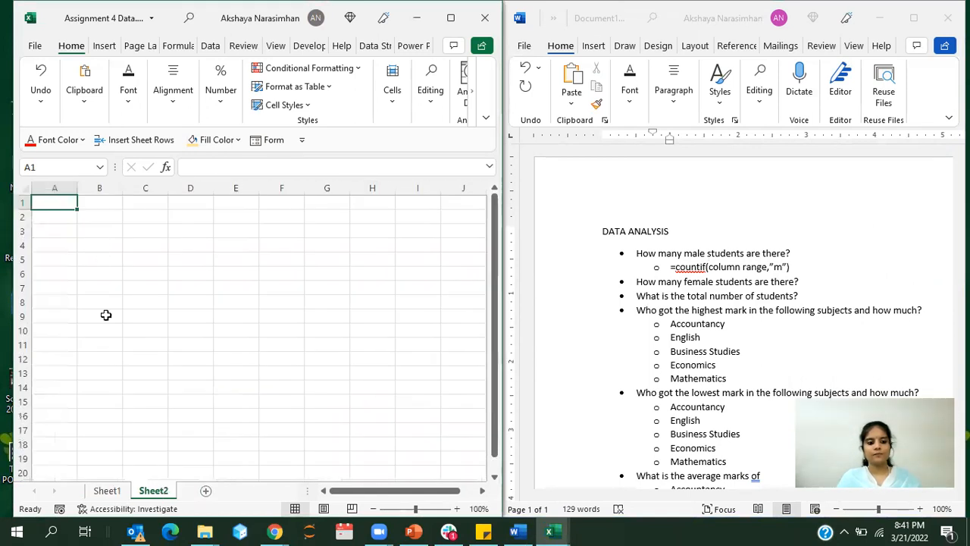
# Step: Copy the Name and Gender columns with their headers from Sheet1 into Sheet2 starting at cell A1
pyautogui.click(115, 500)
pyautogui.scroll(13, 117, 389)
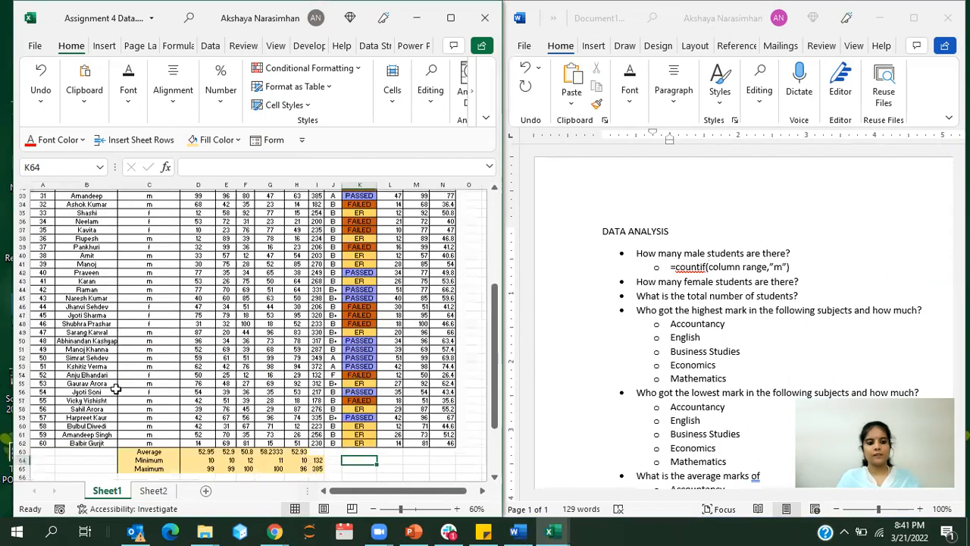
pyautogui.click(79, 224)
pyautogui.moveTo(79, 224); pyautogui.dragTo(151, 440)
pyautogui.hotkey('ctrl', 'c')
pyautogui.click(154, 491)
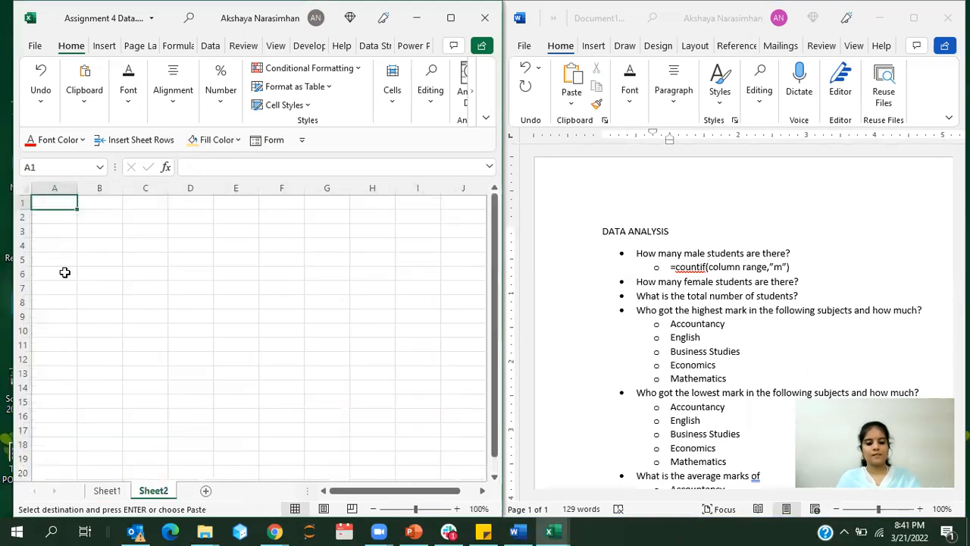
pyautogui.hotkey('ctrl', 'v')
pyautogui.click(144, 260)
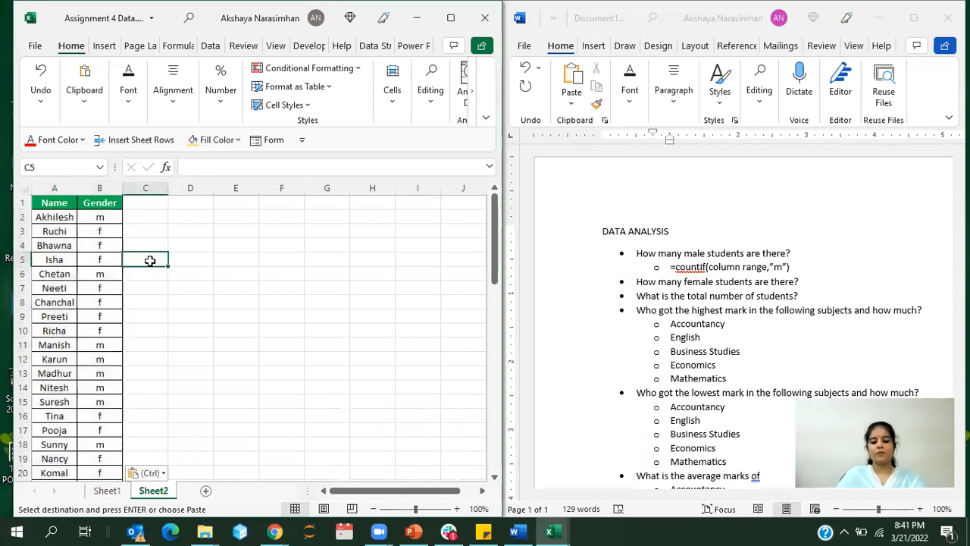
# Step: Count the male students in cell C5 of Sheet2 with the formula =countif(B2:B61,"m")
pyautogui.write('=countif(')
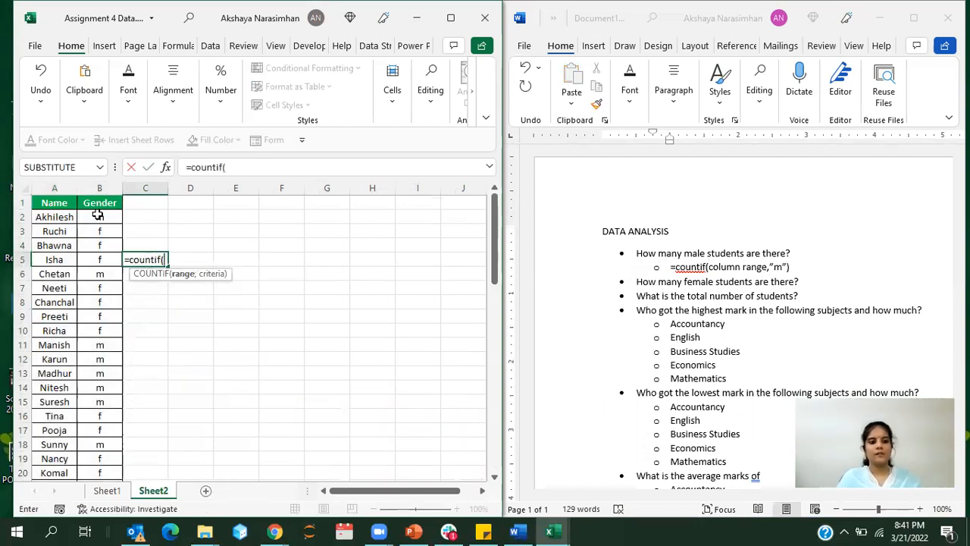
pyautogui.moveTo(98, 216); pyautogui.dragTo(102, 458)
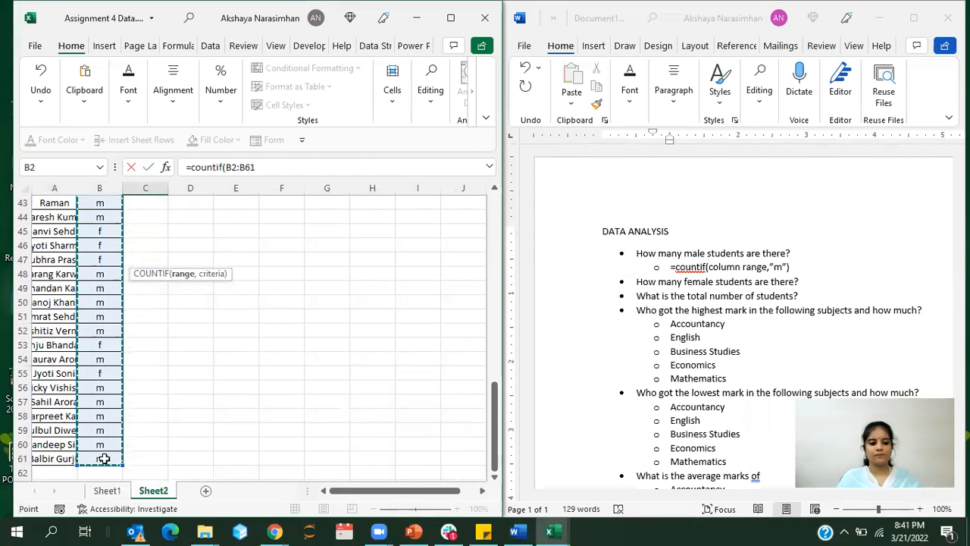
pyautogui.write(',')
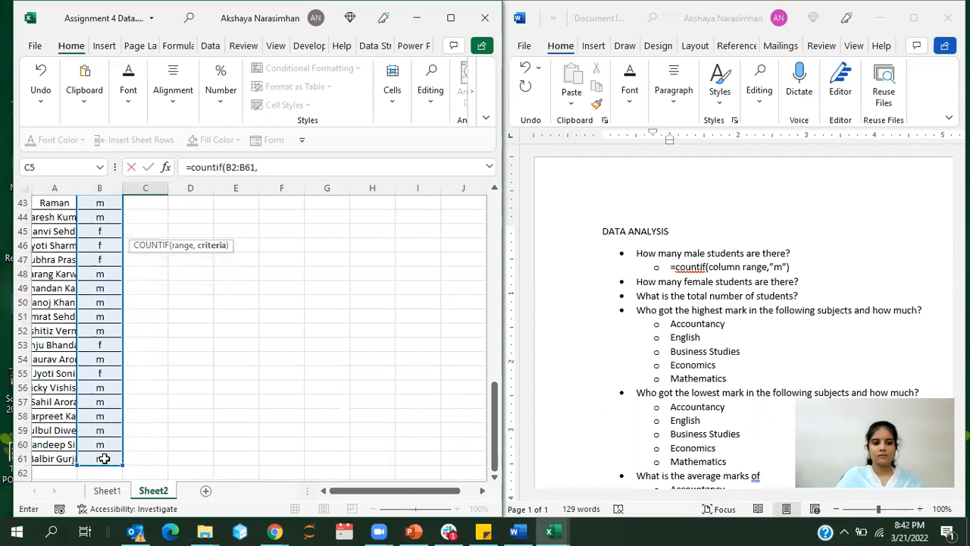
pyautogui.write('"m"')
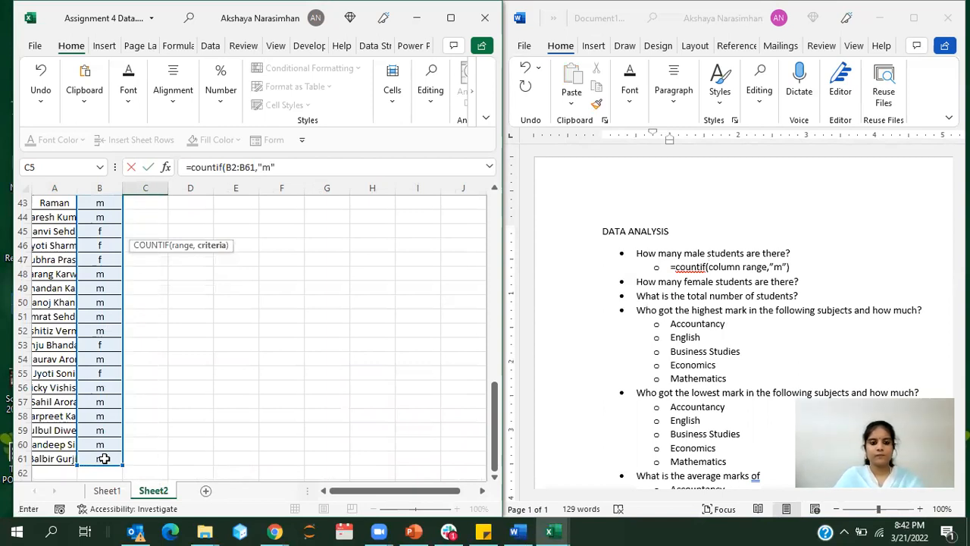
pyautogui.write(')')
pyautogui.press('Return')
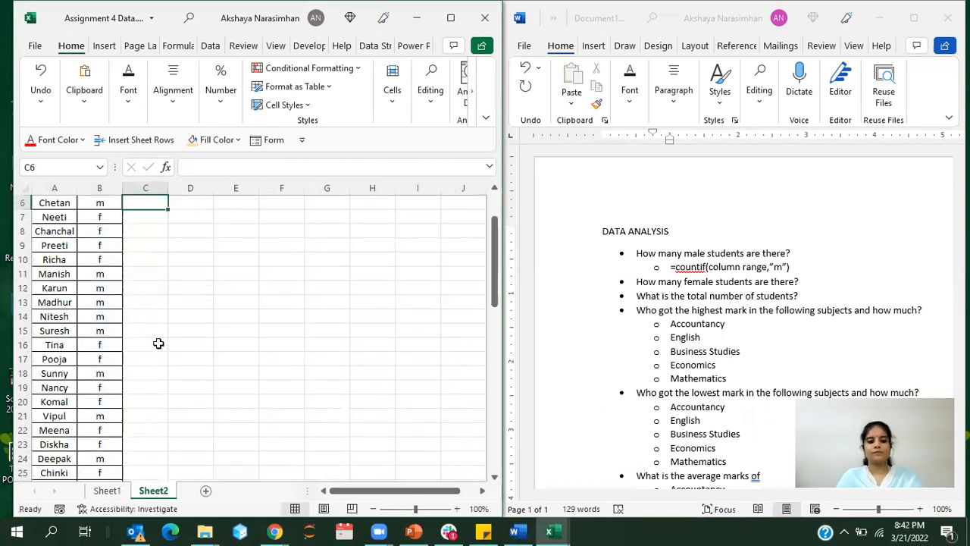
# Step: Copy the exact COUNTIF formula from C5 into C6 and change its criterion to "f"
pyautogui.scroll(2, 159, 343)
pyautogui.click(147, 259)
pyautogui.moveTo(298, 169); pyautogui.dragTo(179, 174)
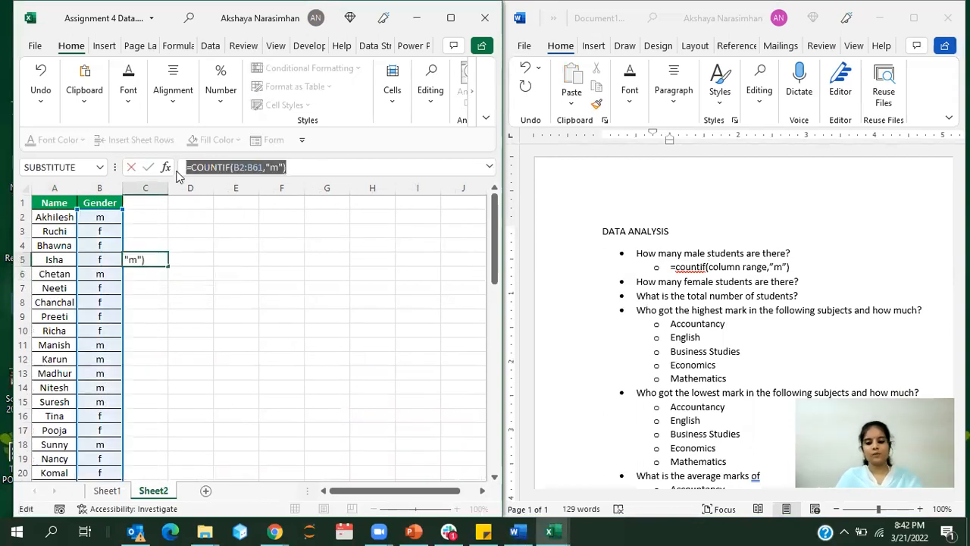
pyautogui.hotkey('ctrl', 'c')
pyautogui.press('Return')
pyautogui.hotkey('ctrl', 'v')
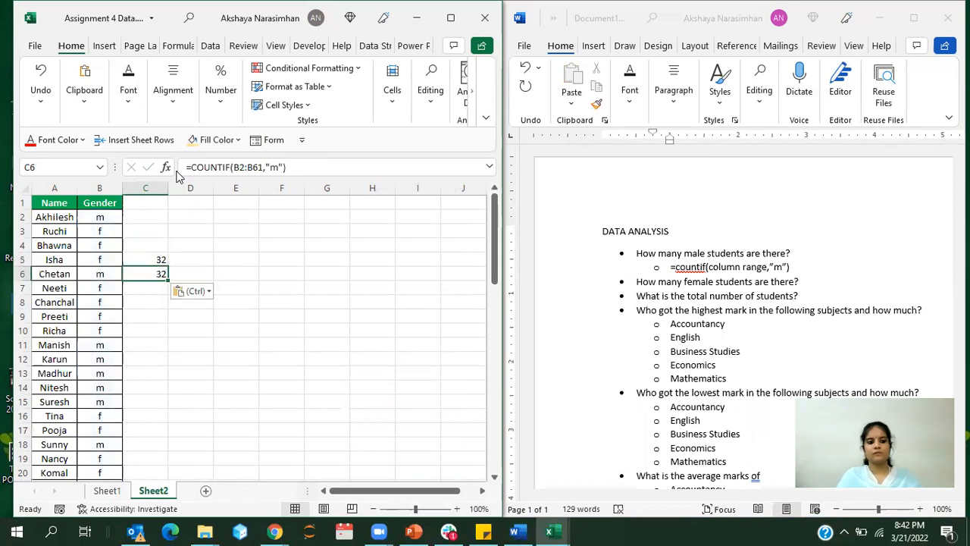
pyautogui.doubleClick(272, 168)
pyautogui.write('f')
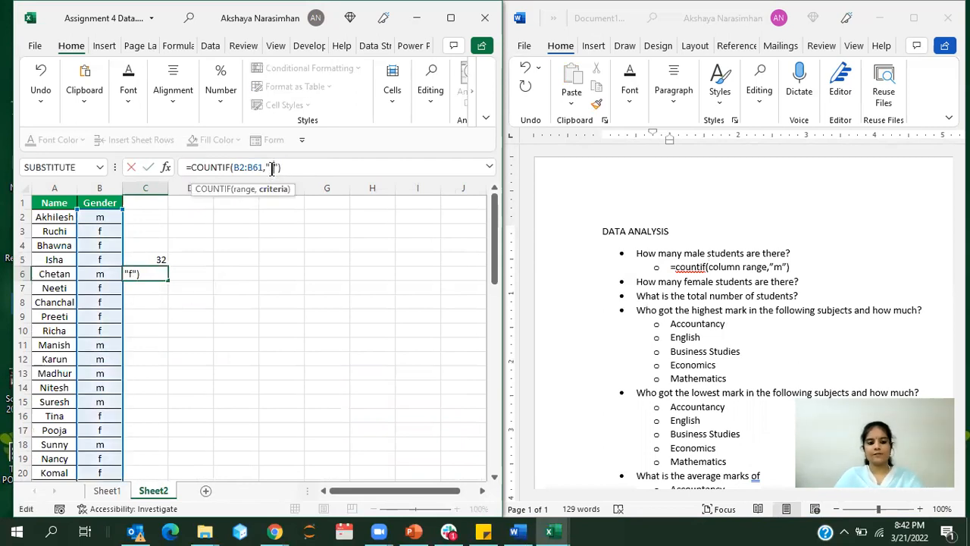
pyautogui.press('Return')
# Step: Label the two gender counts by entering Male in D5 and Female in D6
pyautogui.click(205, 260)
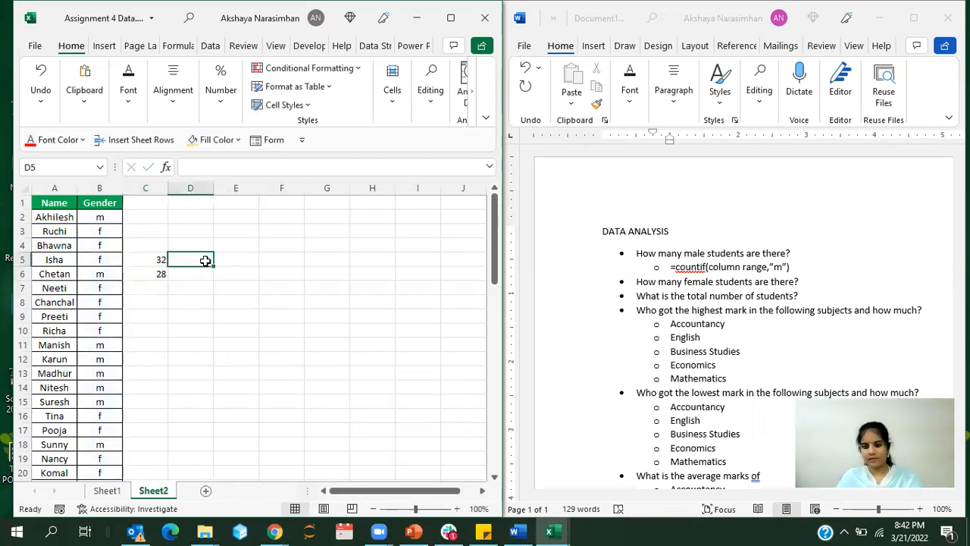
pyautogui.write('Male')
pyautogui.press('Return')
pyautogui.write('Female')
pyautogui.moveTo(185, 258); pyautogui.dragTo(159, 273)
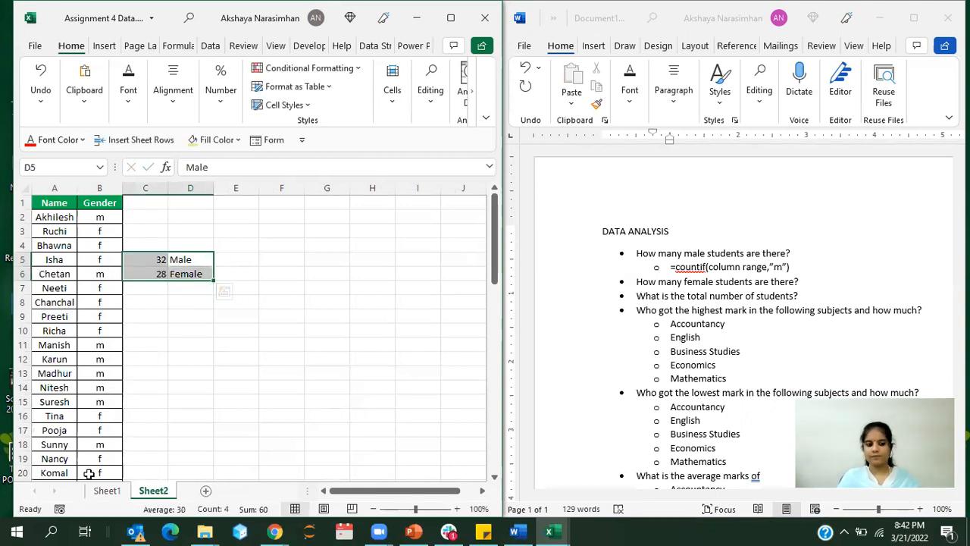
pyautogui.click(232, 375)
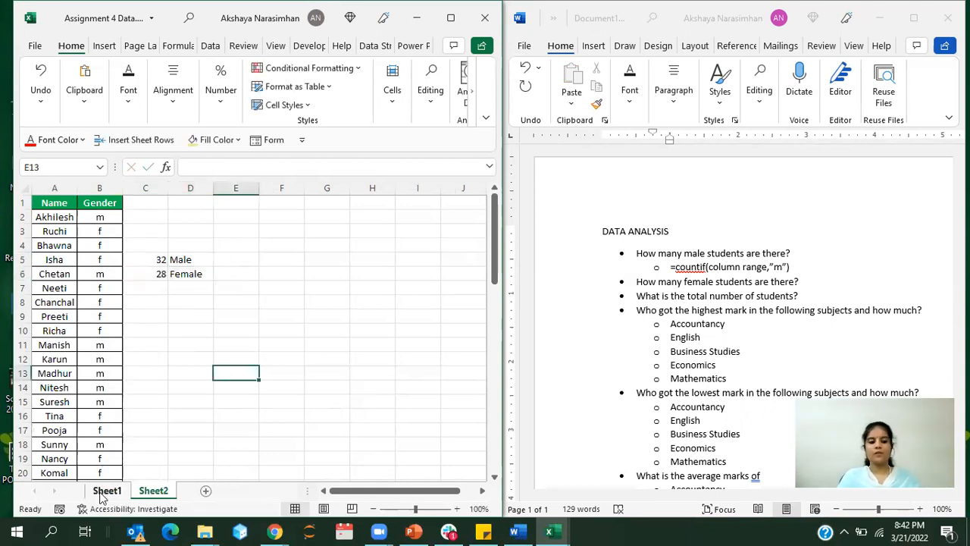
# Step: Try to copy the entire Name column together with the five subject mark columns on Sheet1
pyautogui.click(107, 490)
pyautogui.click(223, 306)
pyautogui.scroll(10, 152, 273)
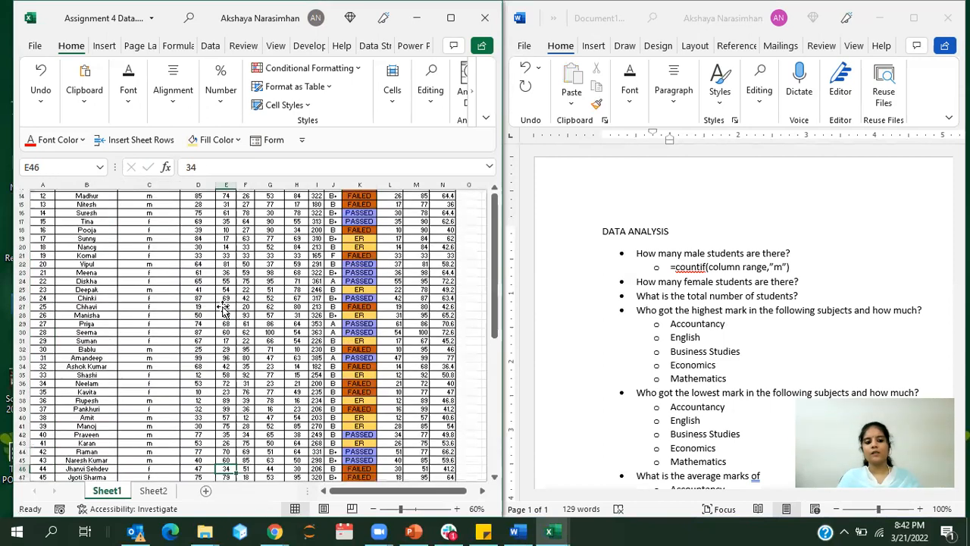
pyautogui.click(93, 184)
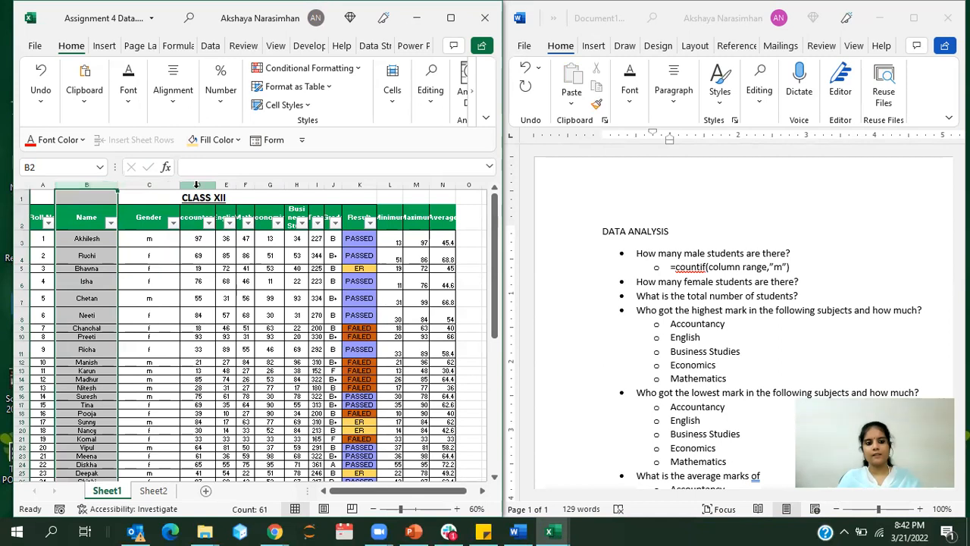
pyautogui.moveTo(197, 184); pyautogui.dragTo(306, 209)
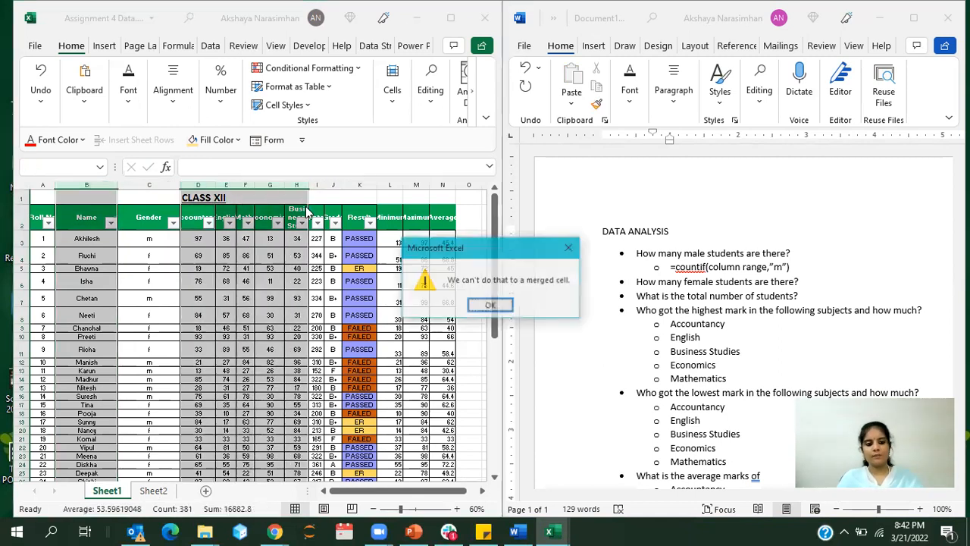
pyautogui.click(496, 304)
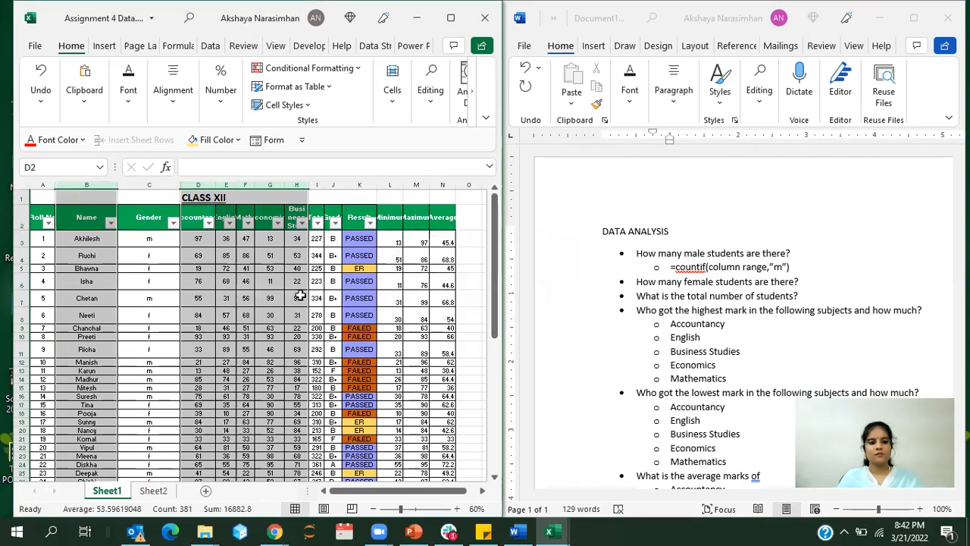
# Step: Copy the Accountancy to Business Studies marks with their headers from Sheet1 into a new worksheet starting at cell B1
pyautogui.moveTo(193, 217); pyautogui.dragTo(287, 440)
pyautogui.hotkey('ctrl', 'c')
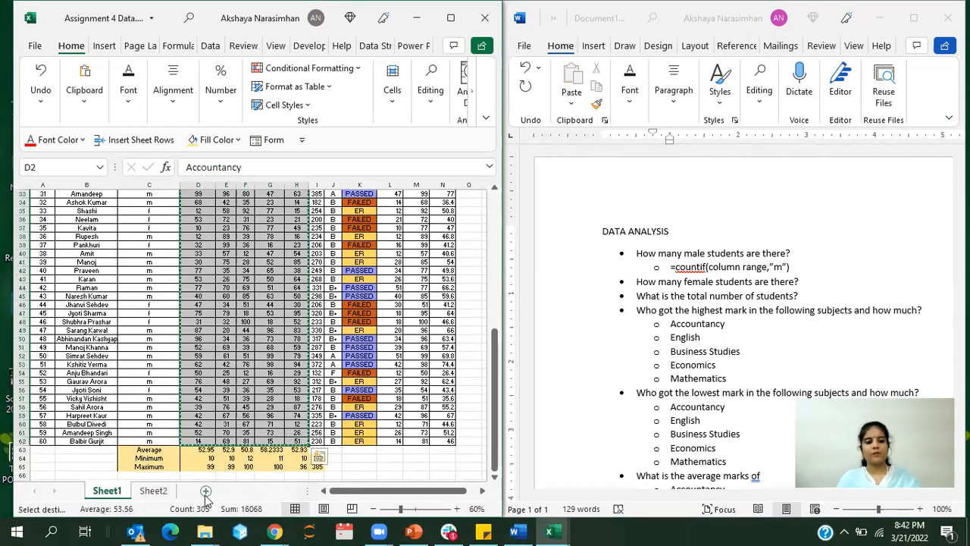
pyautogui.click(205, 493)
pyautogui.click(103, 201)
pyautogui.hotkey('ctrl', 'v')
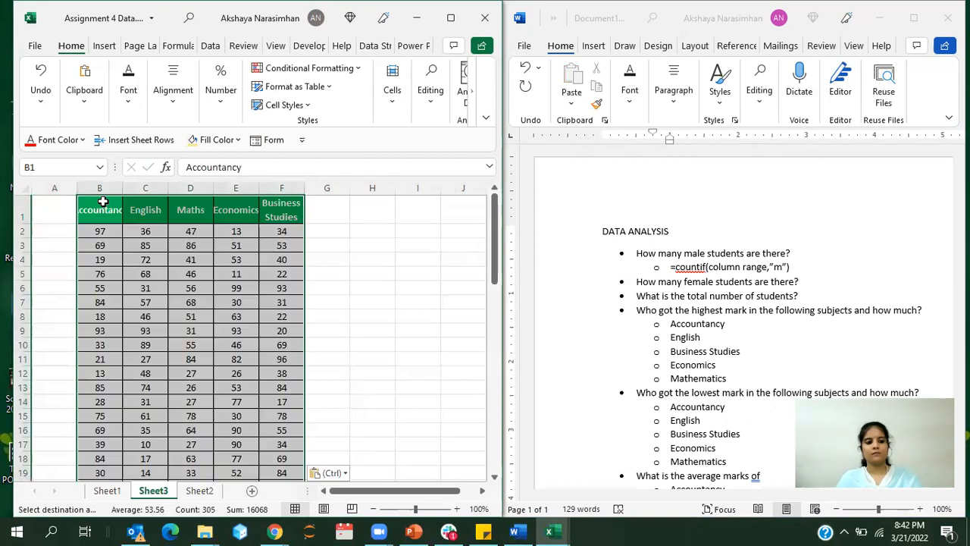
# Step: Copy the student names with the Name header from Sheet1 into Sheet3 starting at cell A1
pyautogui.click(107, 491)
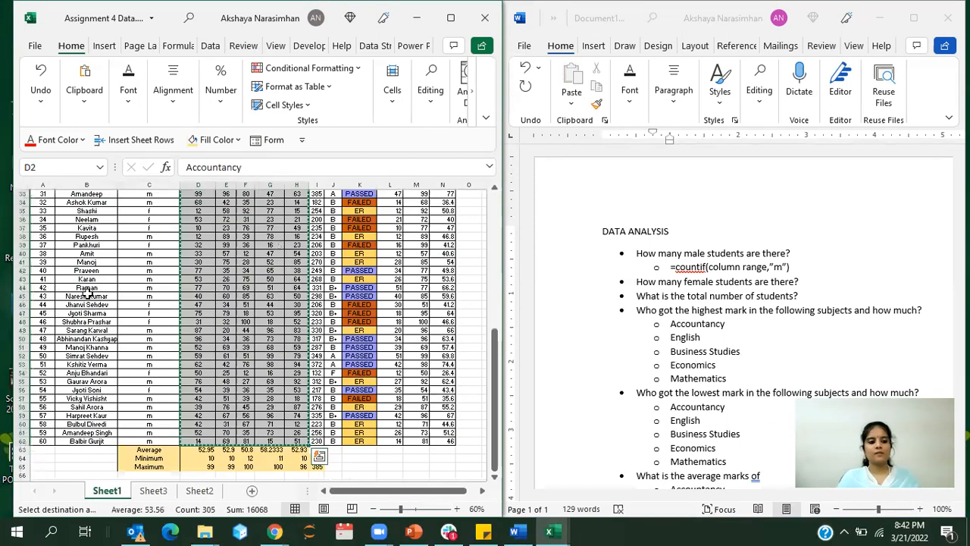
pyautogui.moveTo(79, 444); pyautogui.dragTo(83, 213)
pyautogui.hotkey('ctrl', 'c')
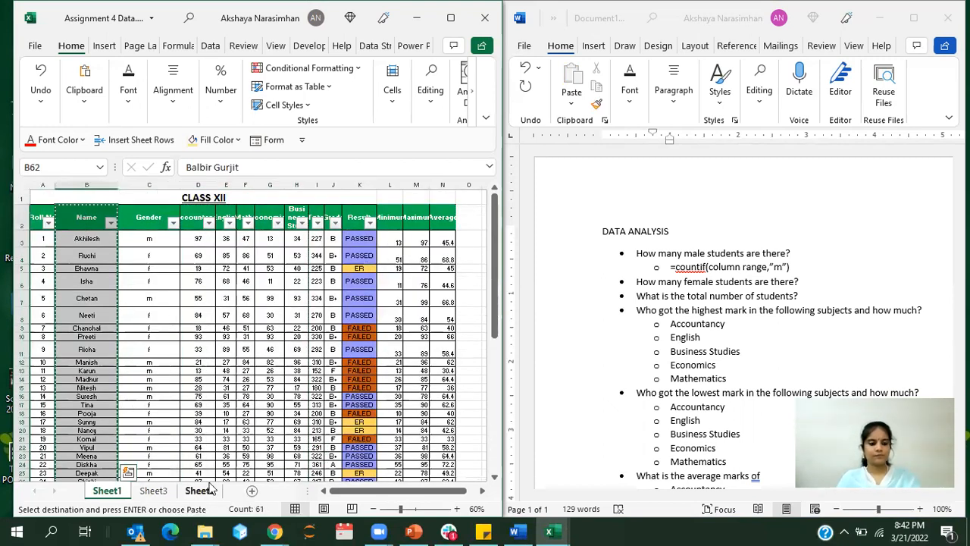
pyautogui.click(169, 493)
pyautogui.click(156, 491)
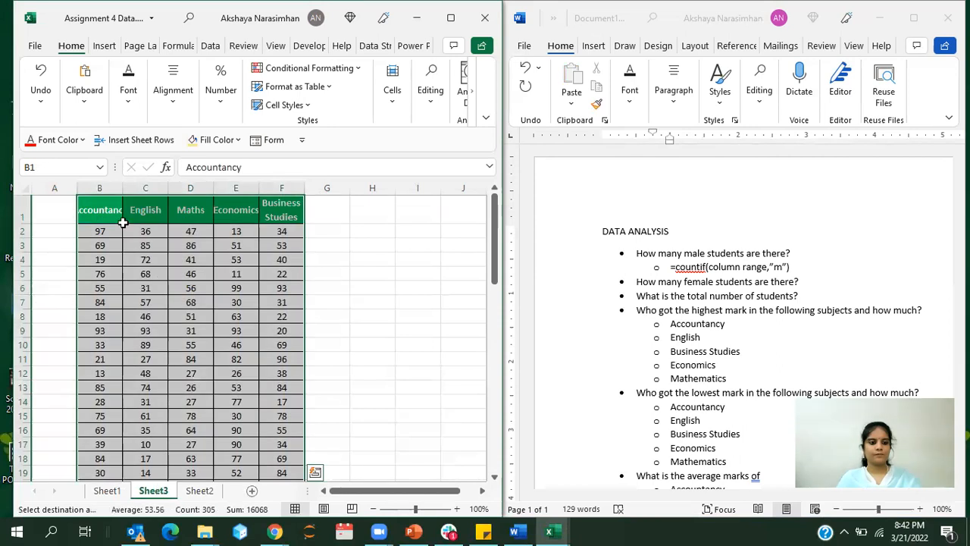
pyautogui.click(48, 207)
pyautogui.hotkey('ctrl', 'v')
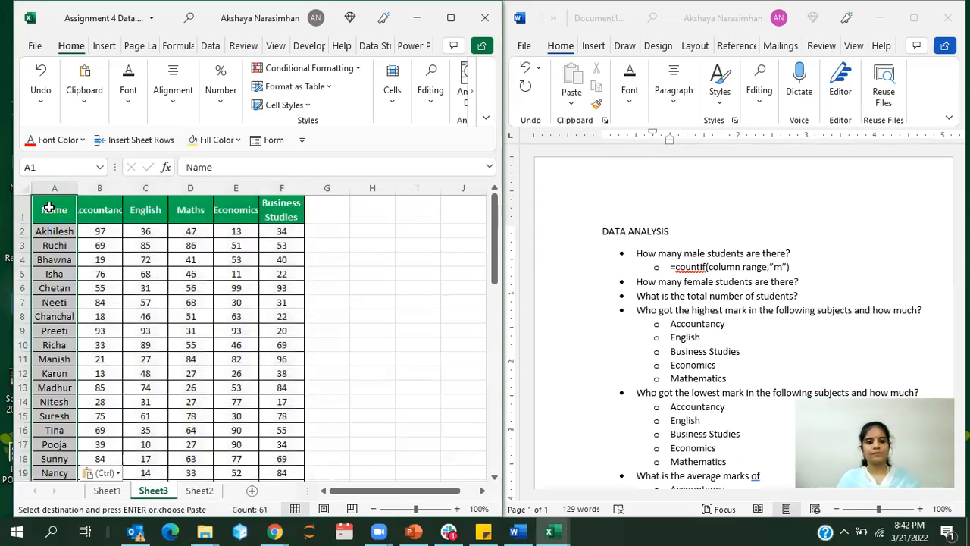
# Step: Maximize the workbook window and preview the recommended charts for the whole Sheet3 marks table, including Histogram, Pareto and Scatter
pyautogui.moveTo(66, 207); pyautogui.dragTo(284, 442)
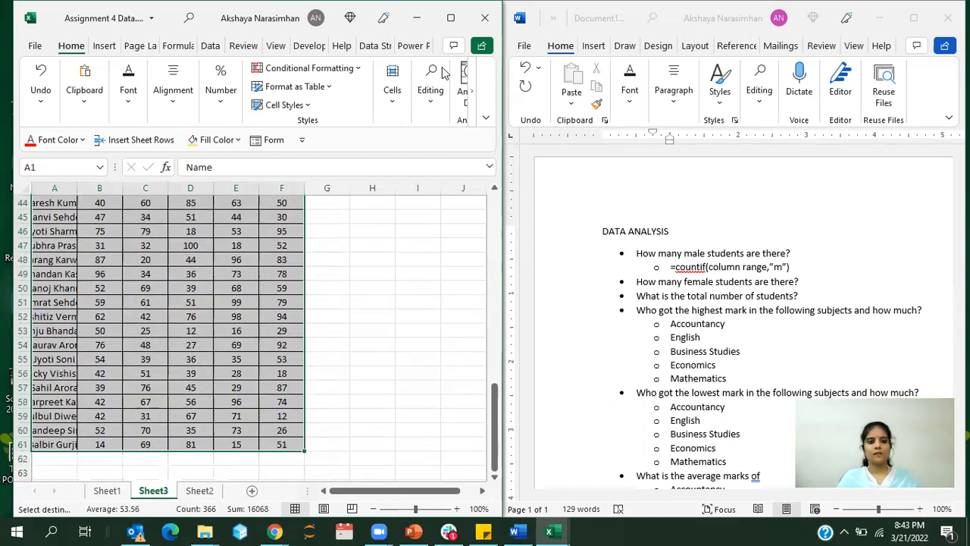
pyautogui.click(450, 18)
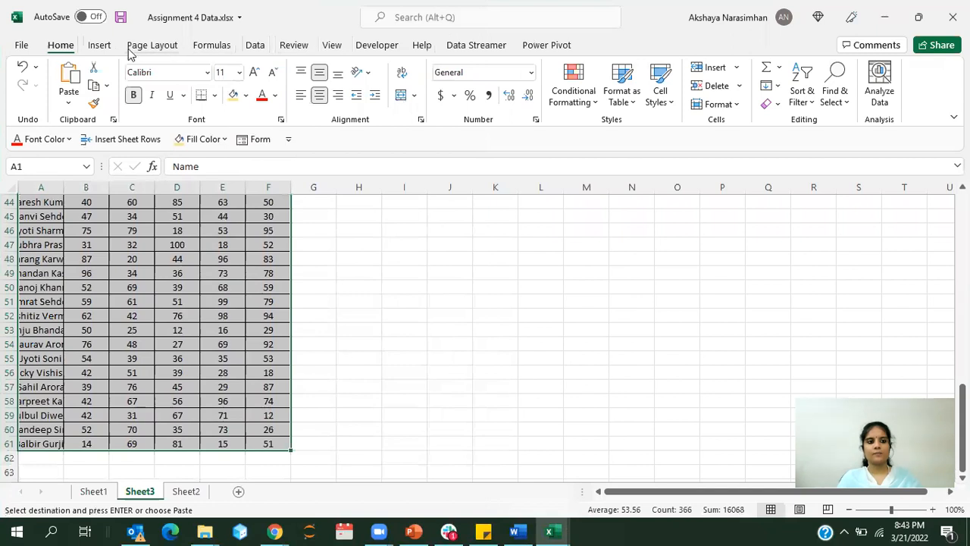
pyautogui.click(98, 47)
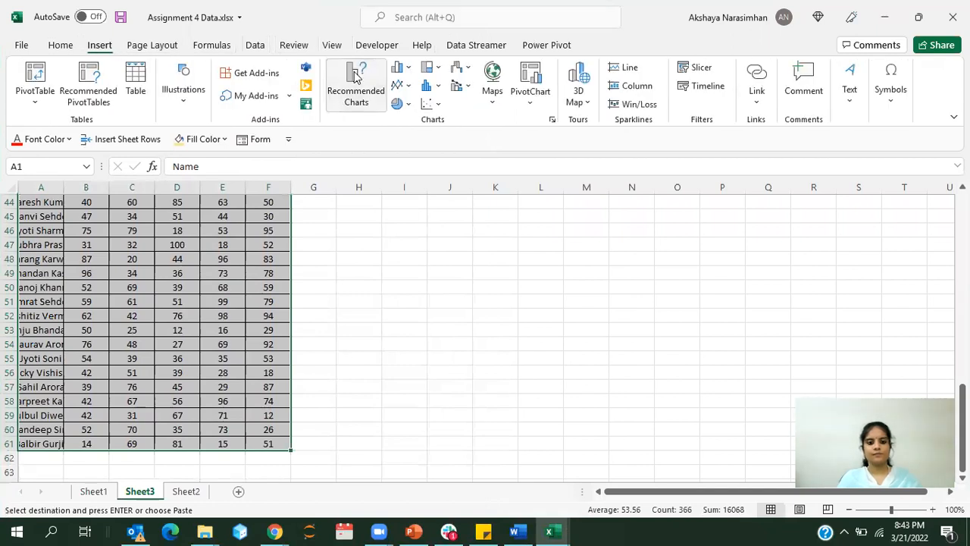
pyautogui.click(354, 76)
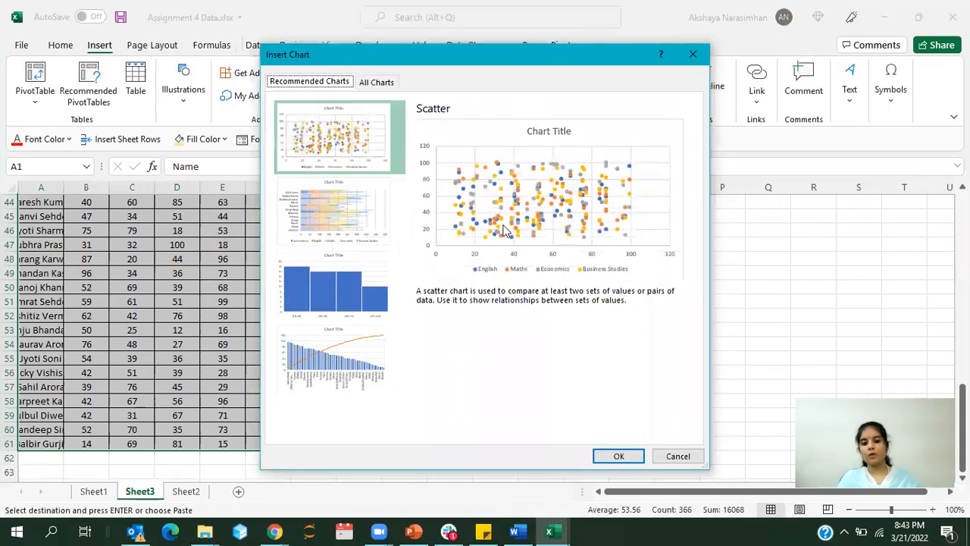
pyautogui.click(348, 223)
pyautogui.click(360, 278)
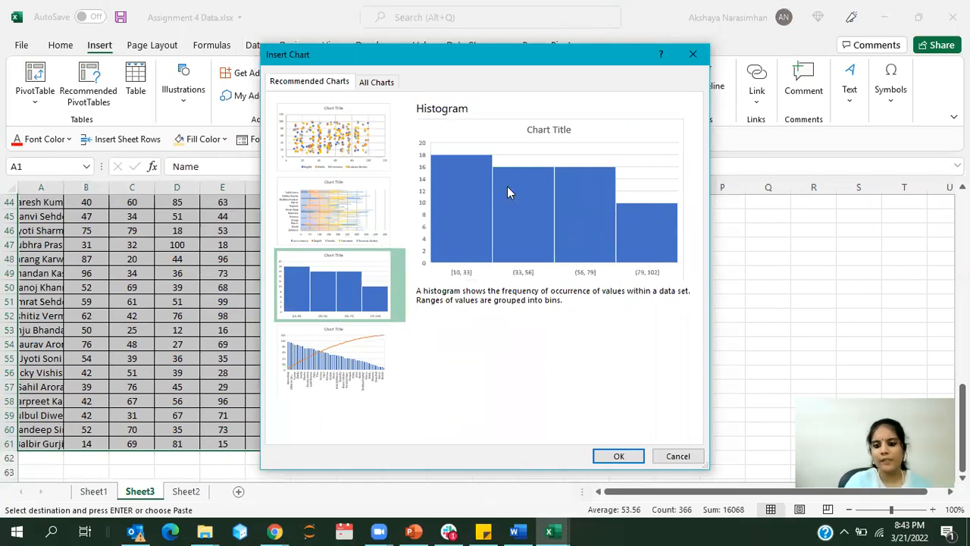
pyautogui.click(301, 361)
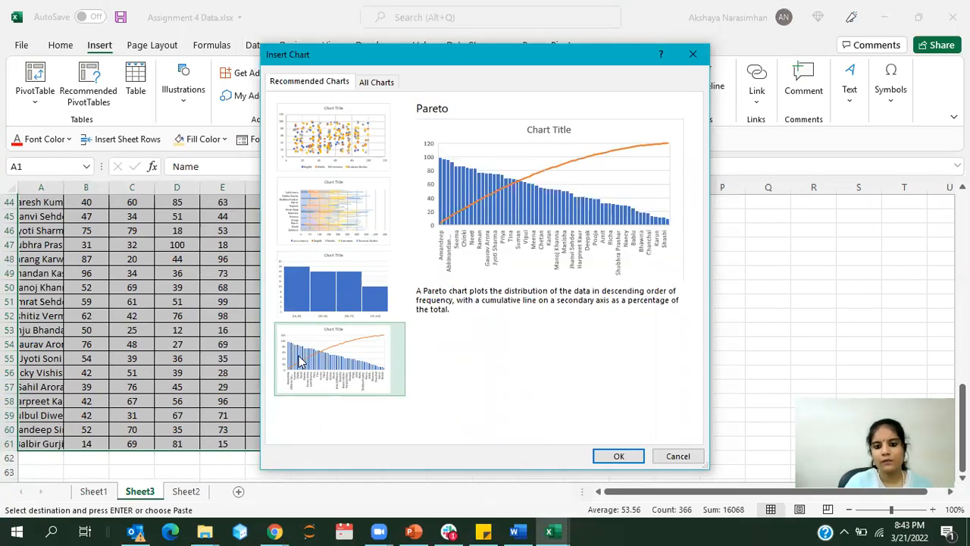
pyautogui.click(317, 156)
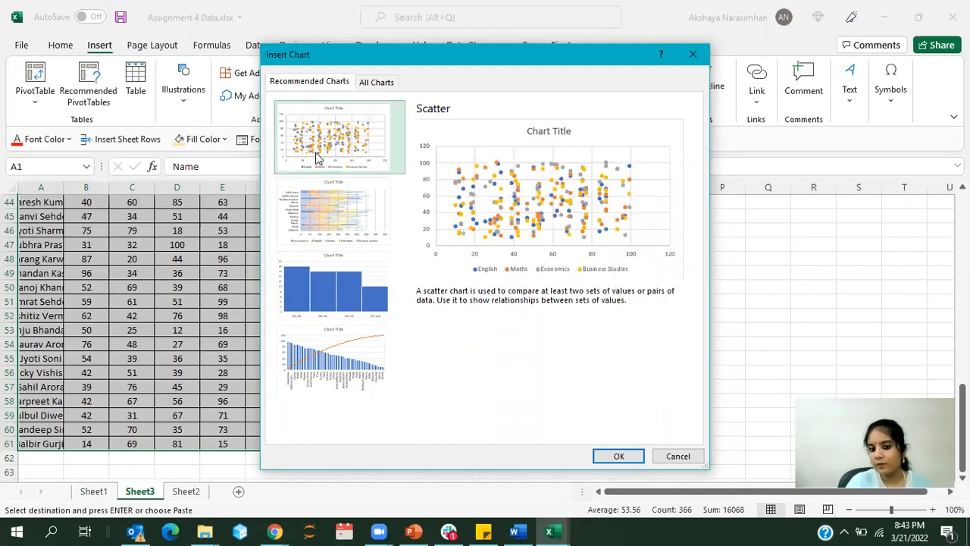
pyautogui.click(677, 455)
pyautogui.click(463, 368)
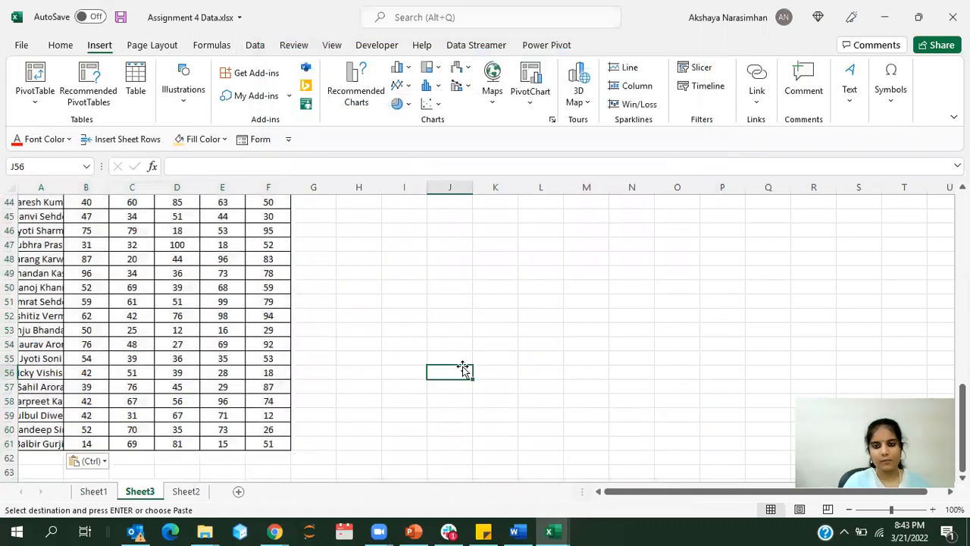
pyautogui.click(436, 52)
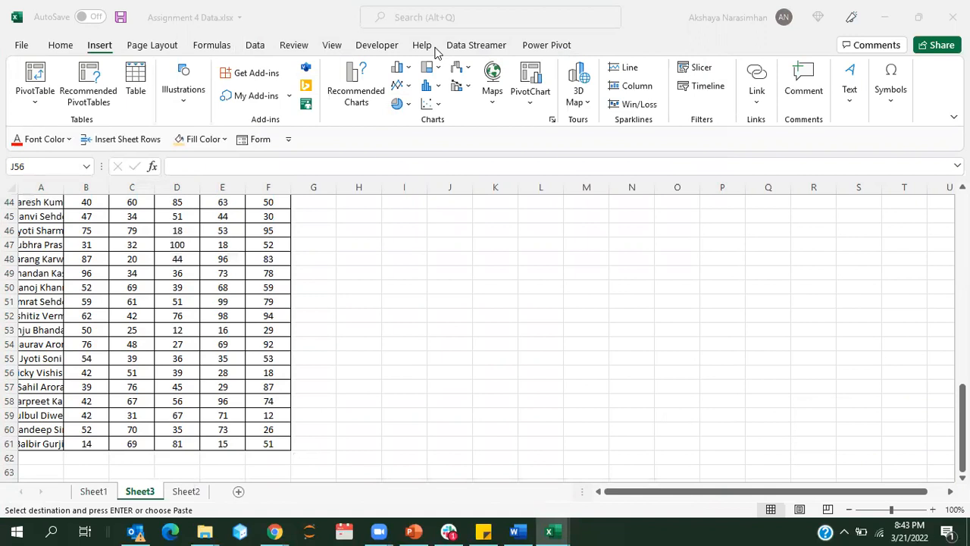
pyautogui.click(355, 288)
pyautogui.scroll(15, 354, 288)
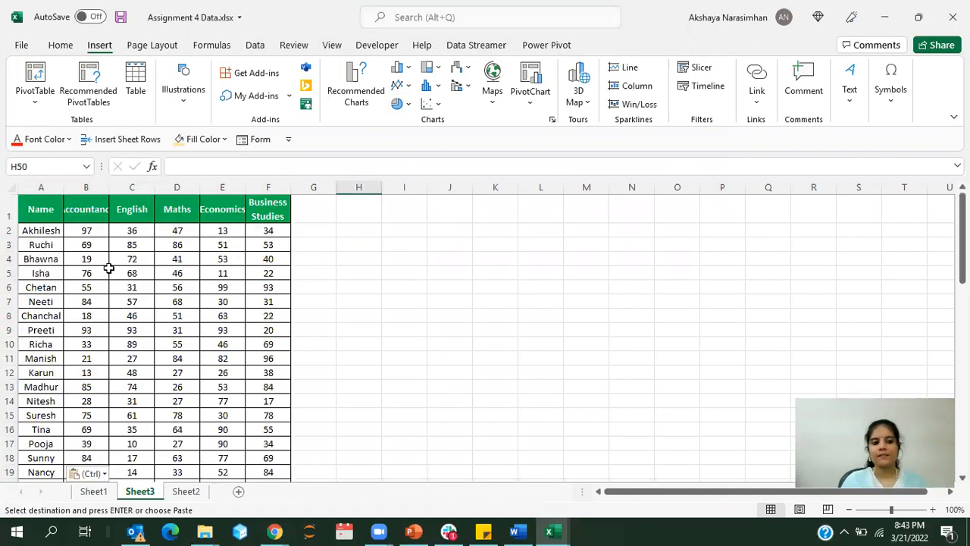
pyautogui.click(41, 258)
pyautogui.click(83, 213)
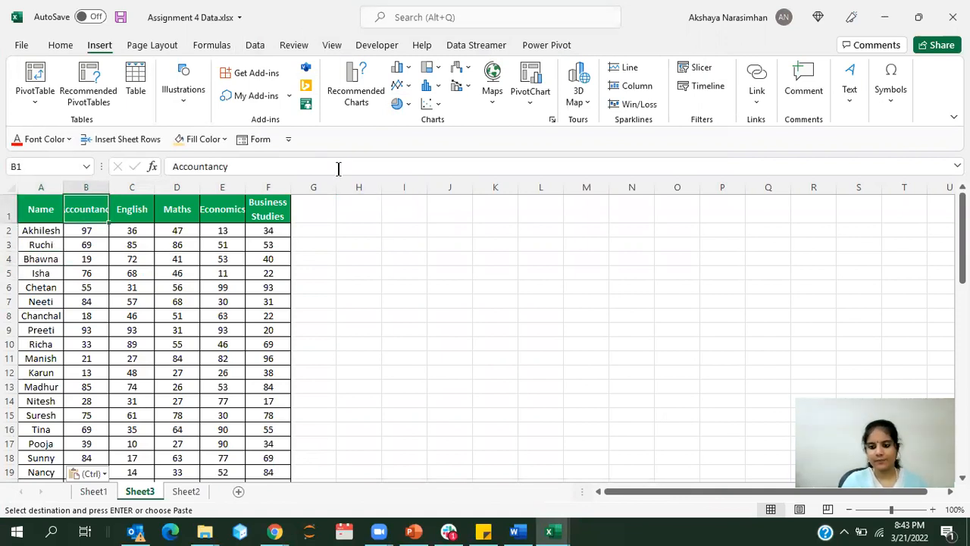
pyautogui.click(388, 299)
# Step: Preview the recommended charts for the Male and Female counts in C5:D6 on Sheet2, including Clustered Column
pyautogui.click(196, 493)
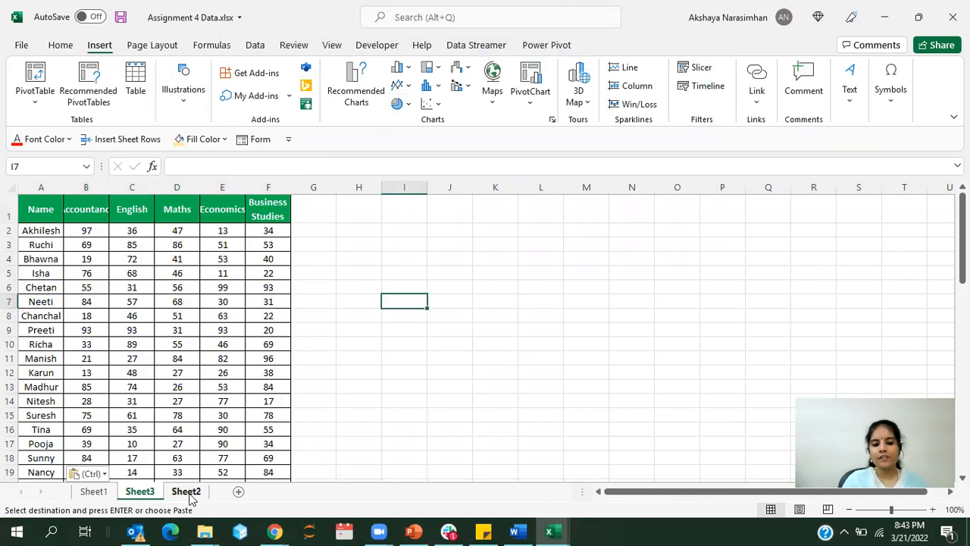
pyautogui.moveTo(134, 254); pyautogui.dragTo(173, 271)
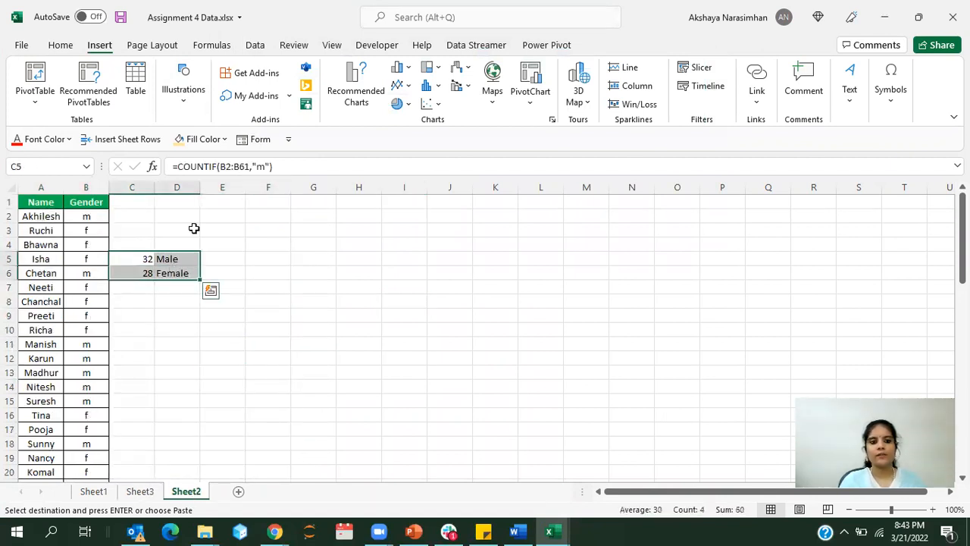
pyautogui.click(354, 89)
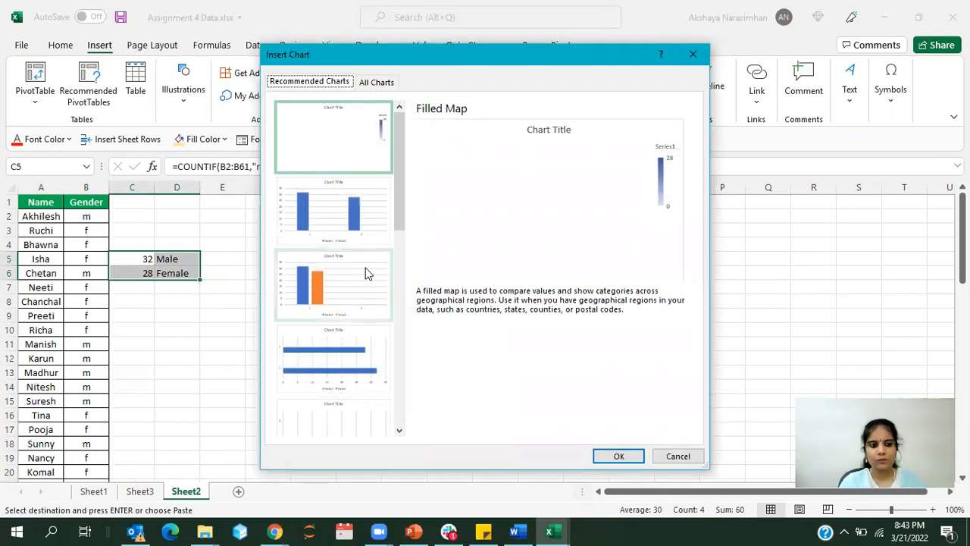
pyautogui.click(301, 220)
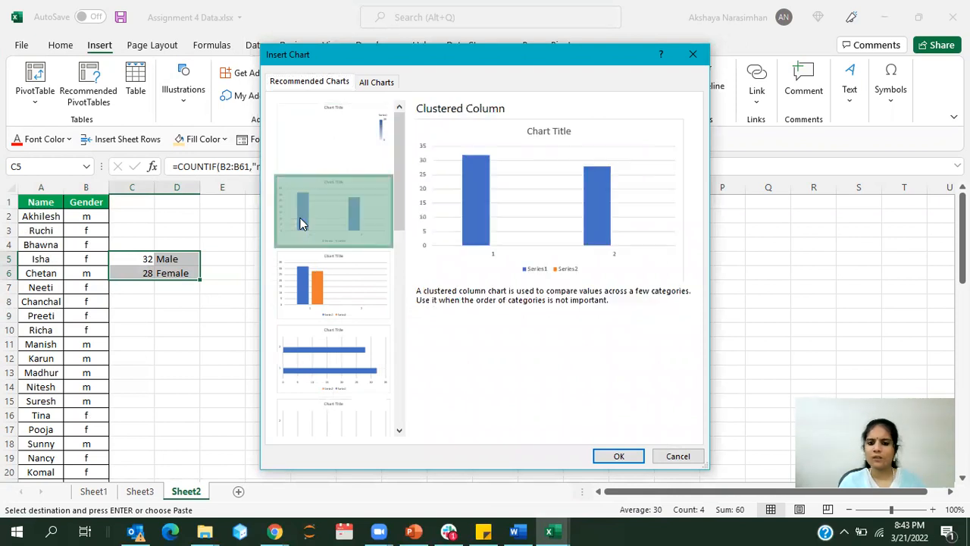
pyautogui.click(678, 456)
# Step: Move the two gender count formulas on Sheet2 from C5:C6 to E5:E6, after the Male and Female labels
pyautogui.click(367, 330)
pyautogui.moveTo(143, 263); pyautogui.dragTo(141, 270)
pyautogui.hotkey('ctrl', 'x')
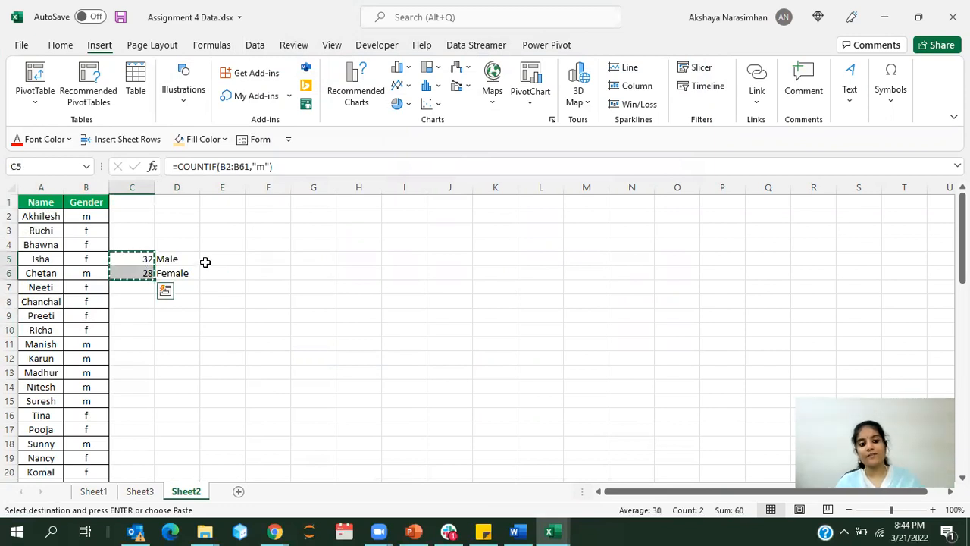
pyautogui.click(207, 260)
pyautogui.hotkey('ctrl', 'v')
# Step: Insert the recommended pie chart for the Male and Female counts in D5:E6
pyautogui.moveTo(207, 259); pyautogui.dragTo(163, 275)
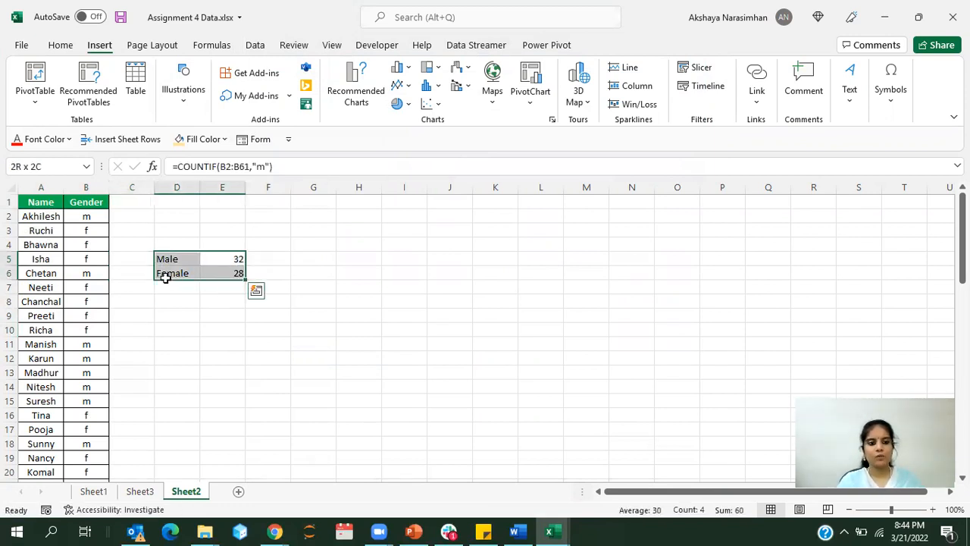
pyautogui.click(350, 80)
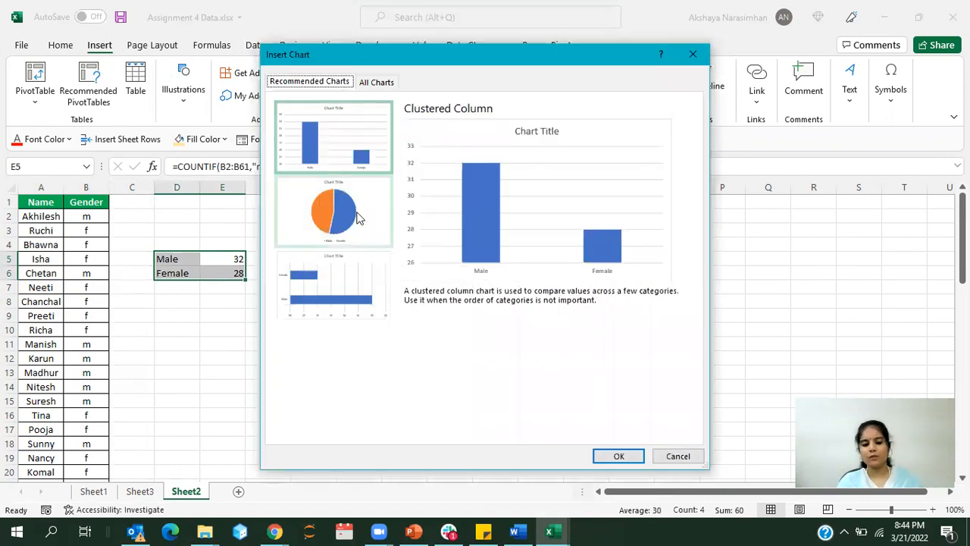
pyautogui.click(358, 218)
pyautogui.click(619, 456)
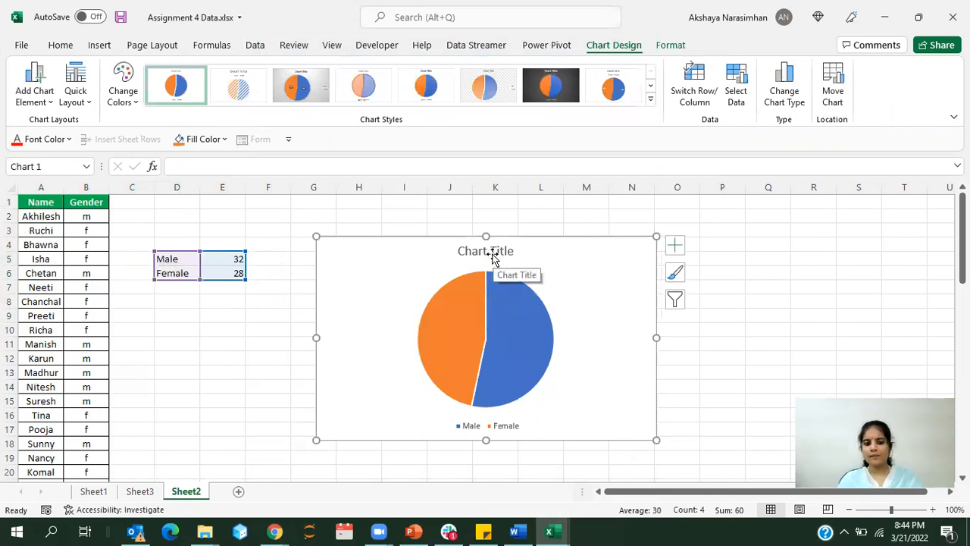
# Step: Switch to the PowerPoint presentation and select the Male and Female column chart picture on slide 2
pyautogui.click(416, 531)
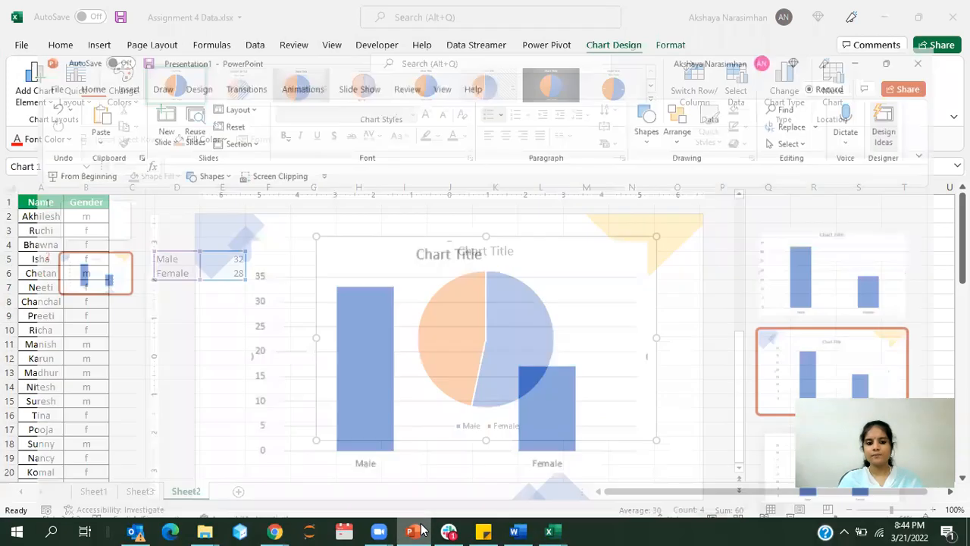
pyautogui.click(428, 407)
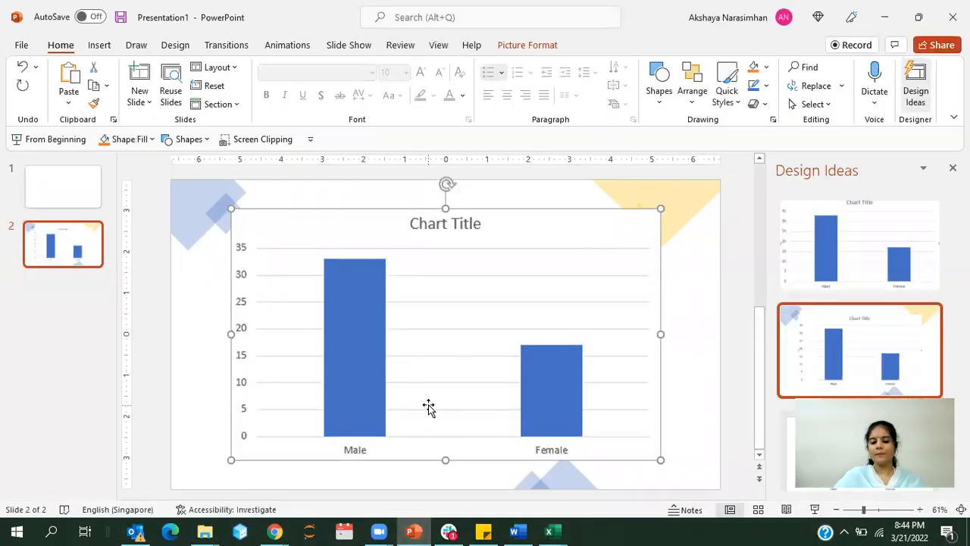